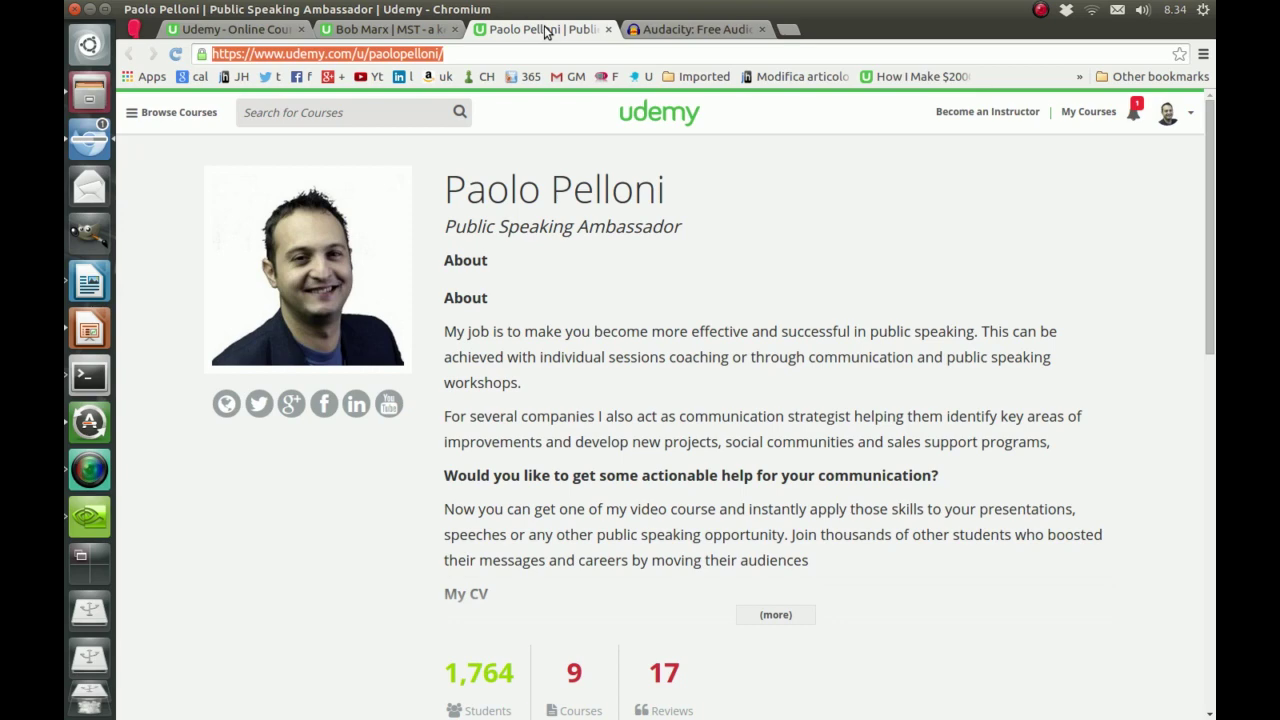
Switch to the other instructor's Udemy profile, showing 9,038 students and 11 courses
{"action": "left_click", "coordinate": [378, 30]}
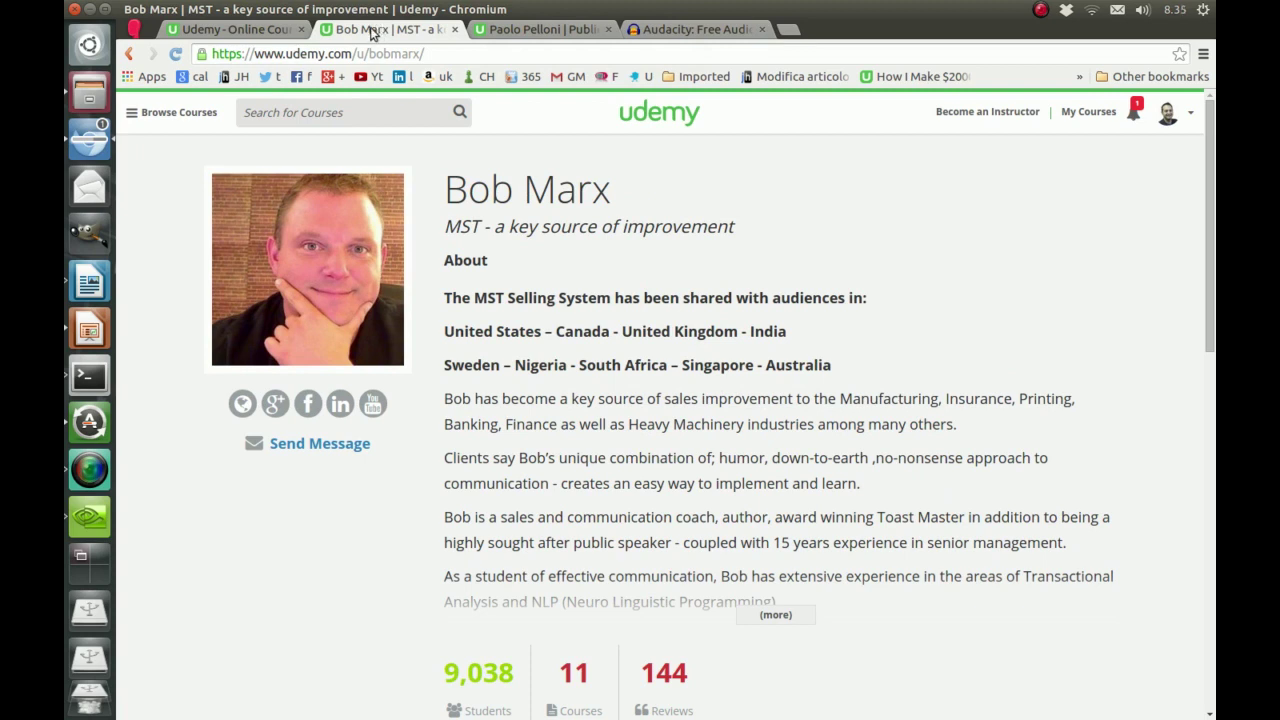
{"action": "left_click", "coordinate": [230, 30]}
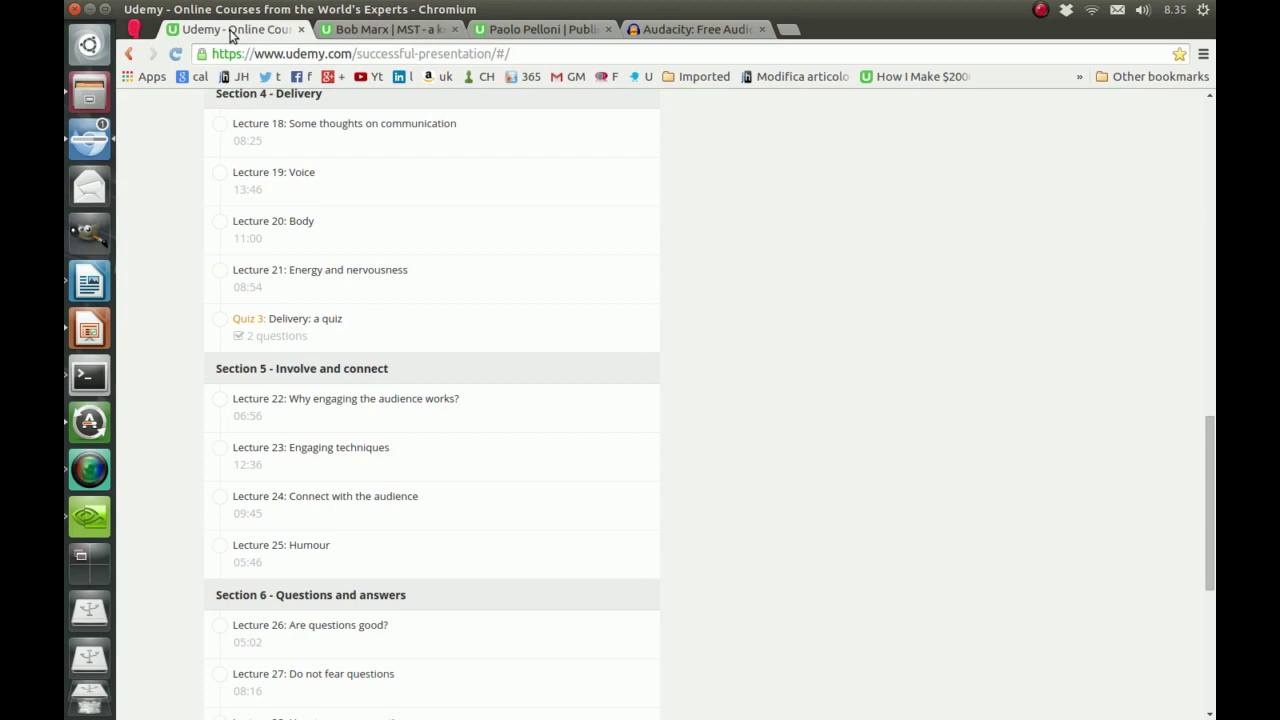
{"action": "scroll", "coordinate": [960, 283], "scroll_direction": "up", "scroll_amount": 5}
{"action": "scroll", "coordinate": [1206, 380], "scroll_direction": "up", "scroll_amount": 2}
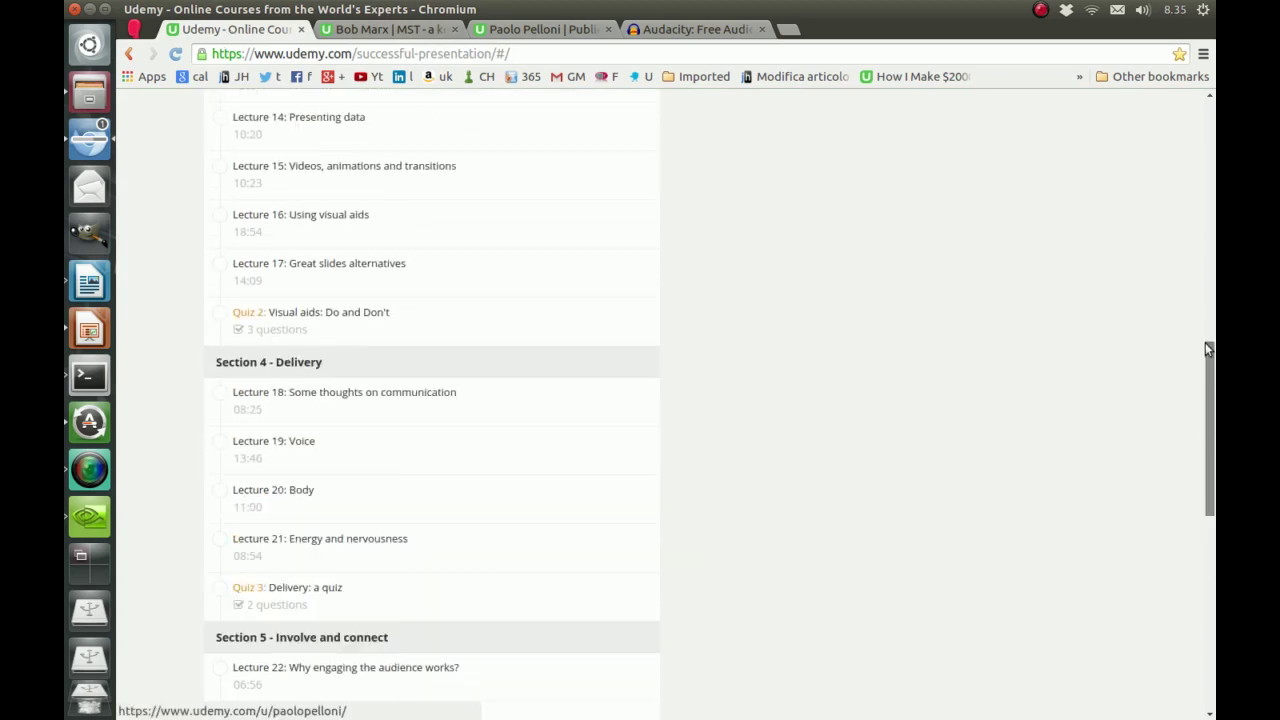
{"action": "left_click_drag", "start_coordinate": [1207, 344], "coordinate": [1208, 443]}
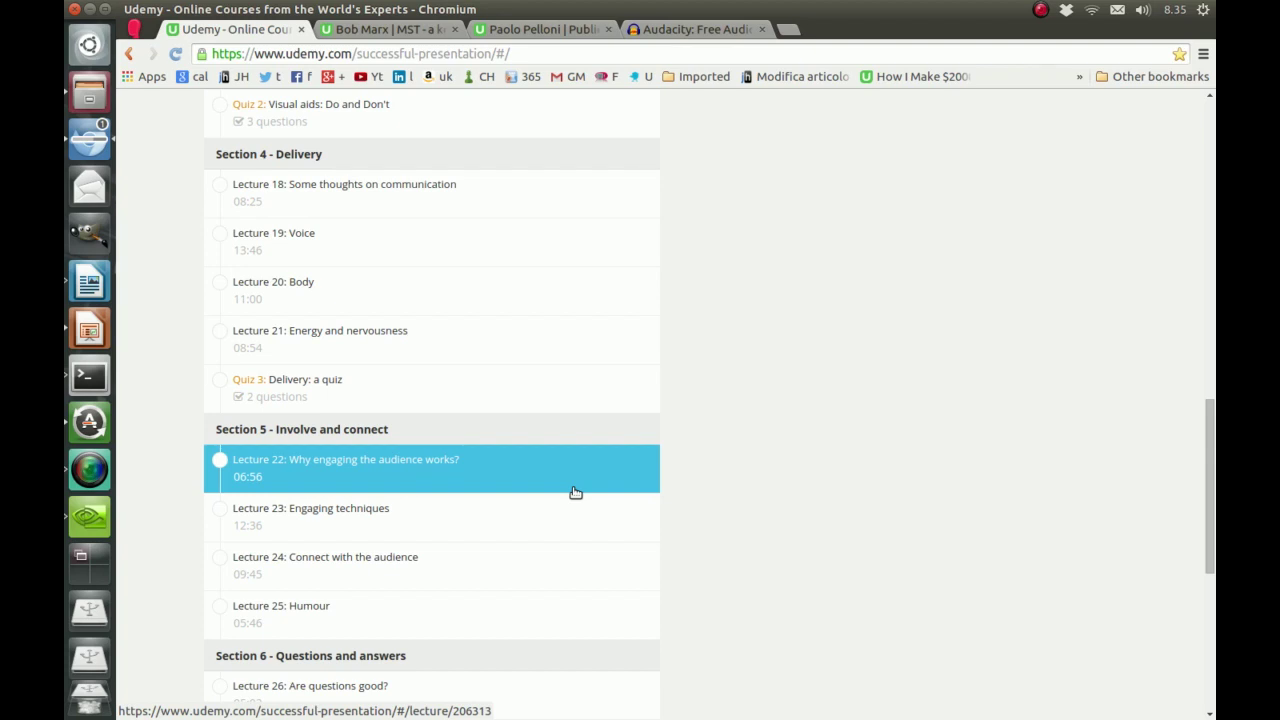
Switch to the Audacity homepage tab offering the Audacity 2.0.6 download
{"action": "left_click", "coordinate": [699, 32]}
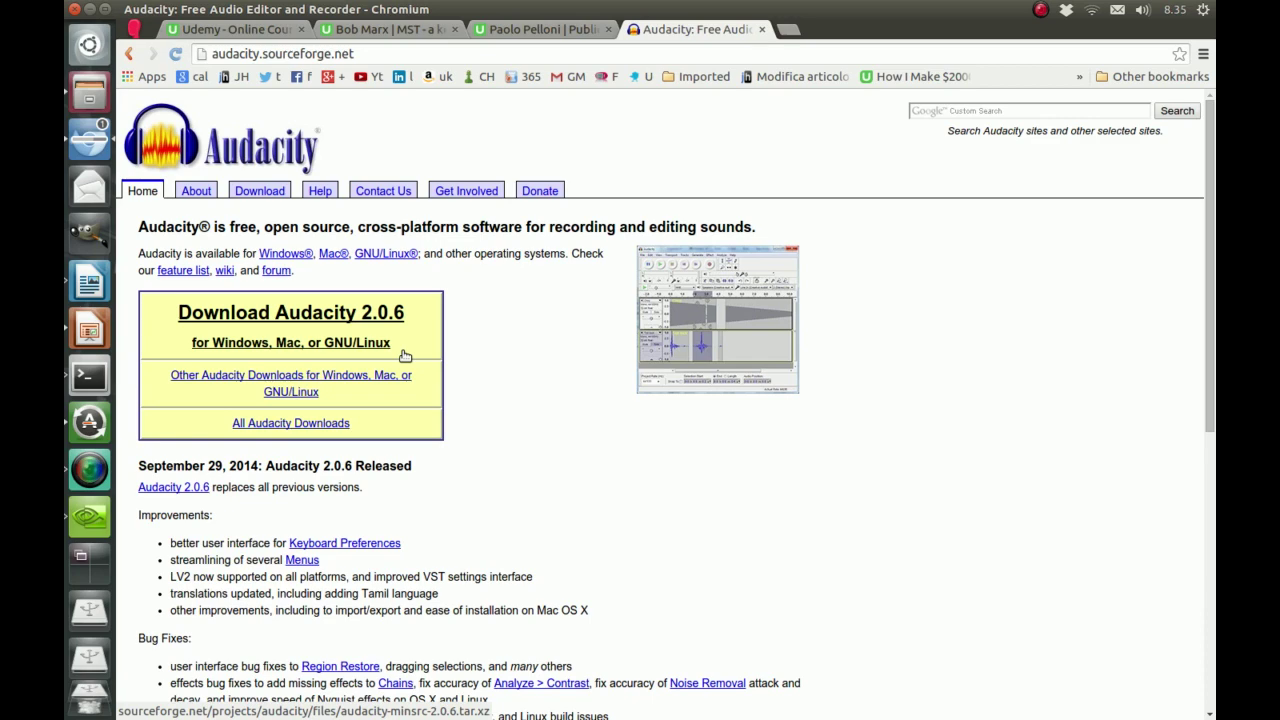
Search the Dash for 'auda' and launch Audacity with an empty project
{"action": "left_click", "coordinate": [88, 48]}
{"action": "type", "text": "auda"}
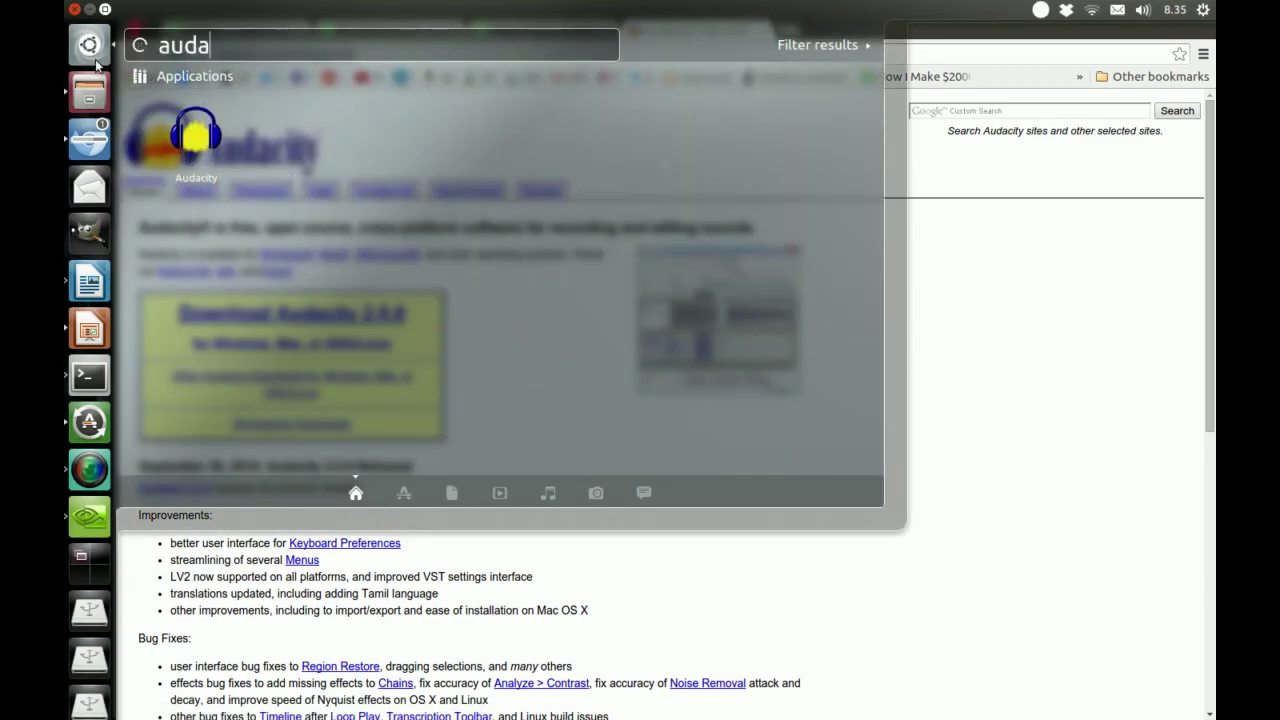
{"action": "left_click", "coordinate": [176, 140]}
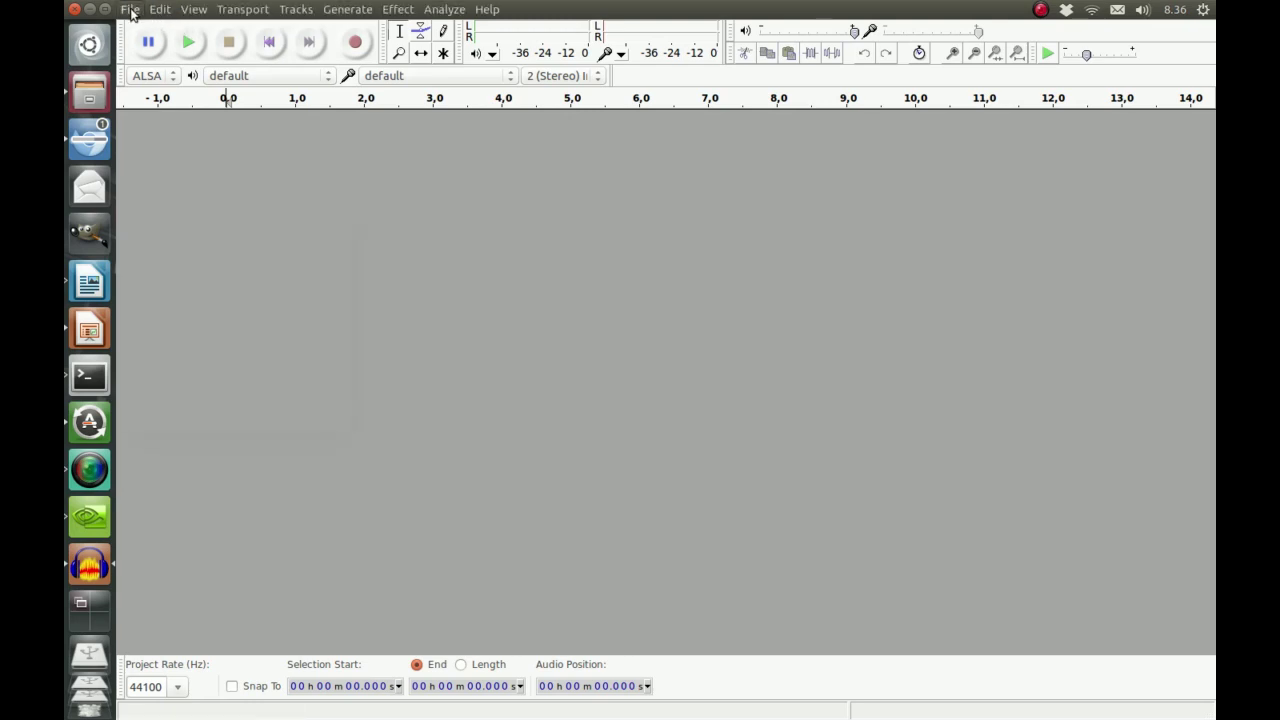
Browse to Videocourses > SP English > lectures > 21 - engage and select 21 engage.mp4
{"action": "left_click", "coordinate": [131, 11]}
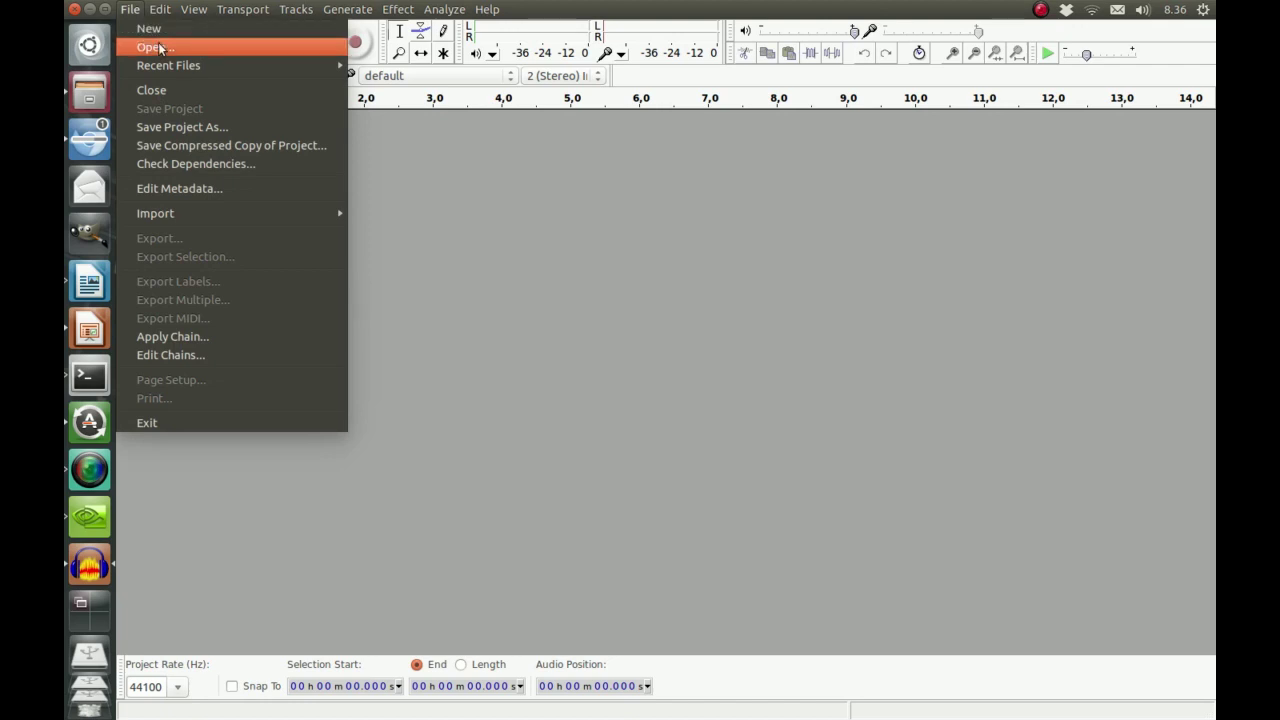
{"action": "left_click", "coordinate": [159, 48]}
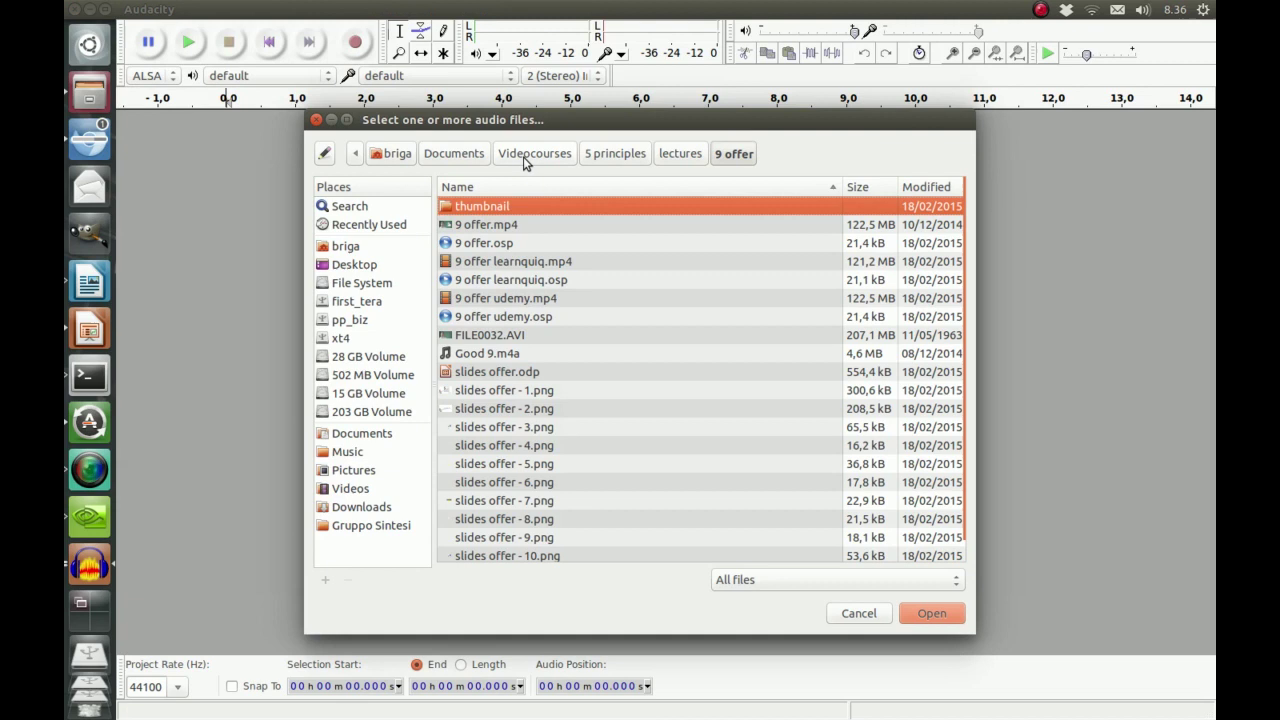
{"action": "left_click", "coordinate": [525, 158]}
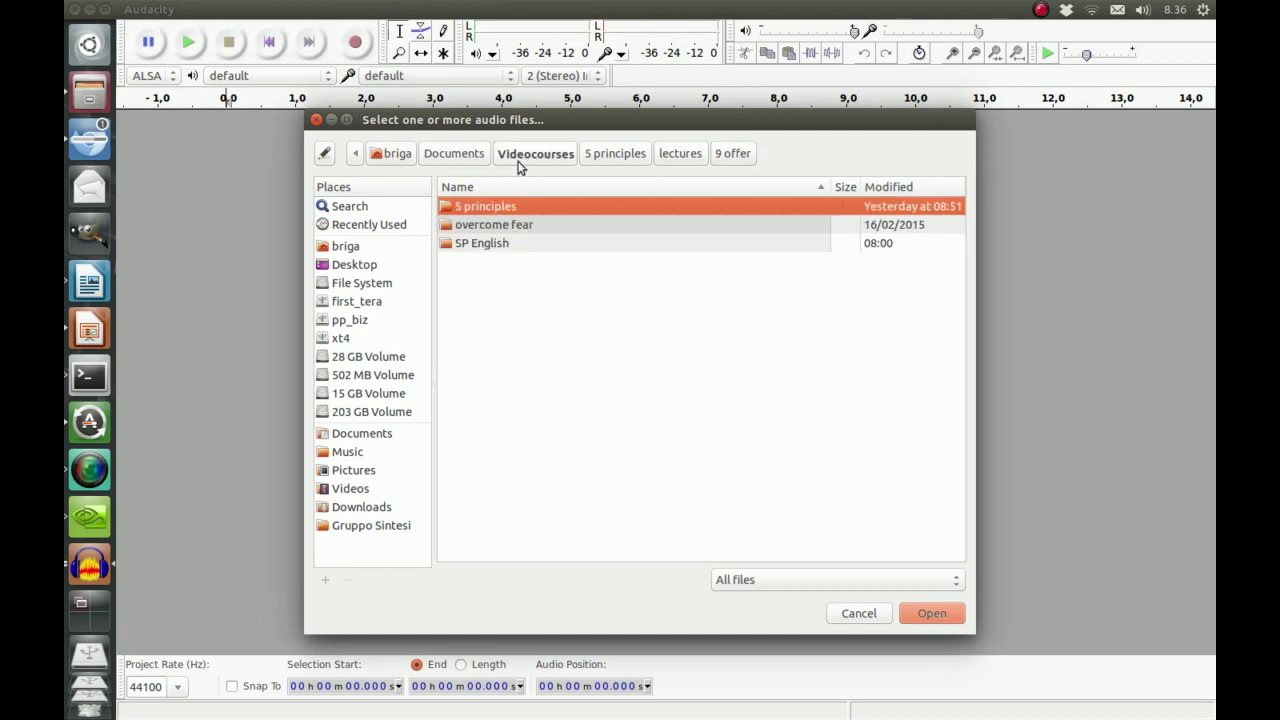
{"action": "double_click", "coordinate": [501, 245]}
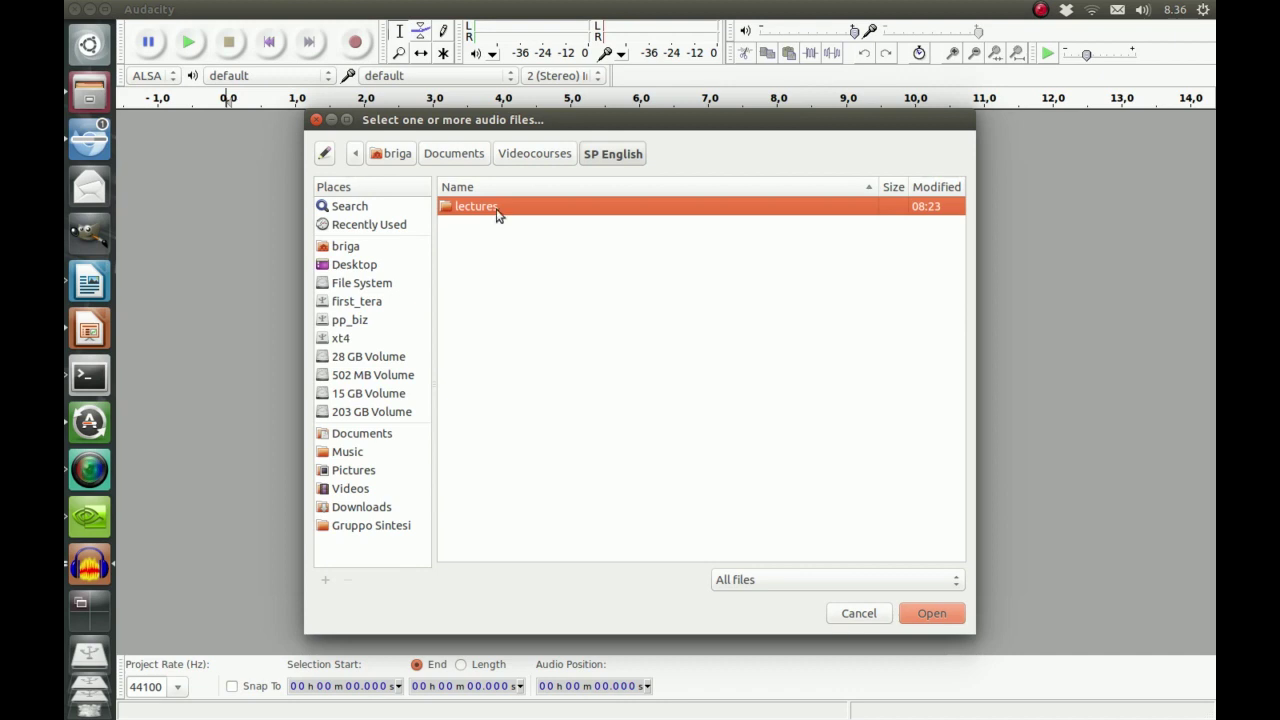
{"action": "double_click", "coordinate": [500, 209]}
{"action": "scroll", "coordinate": [525, 425], "scroll_direction": "down", "scroll_amount": 5}
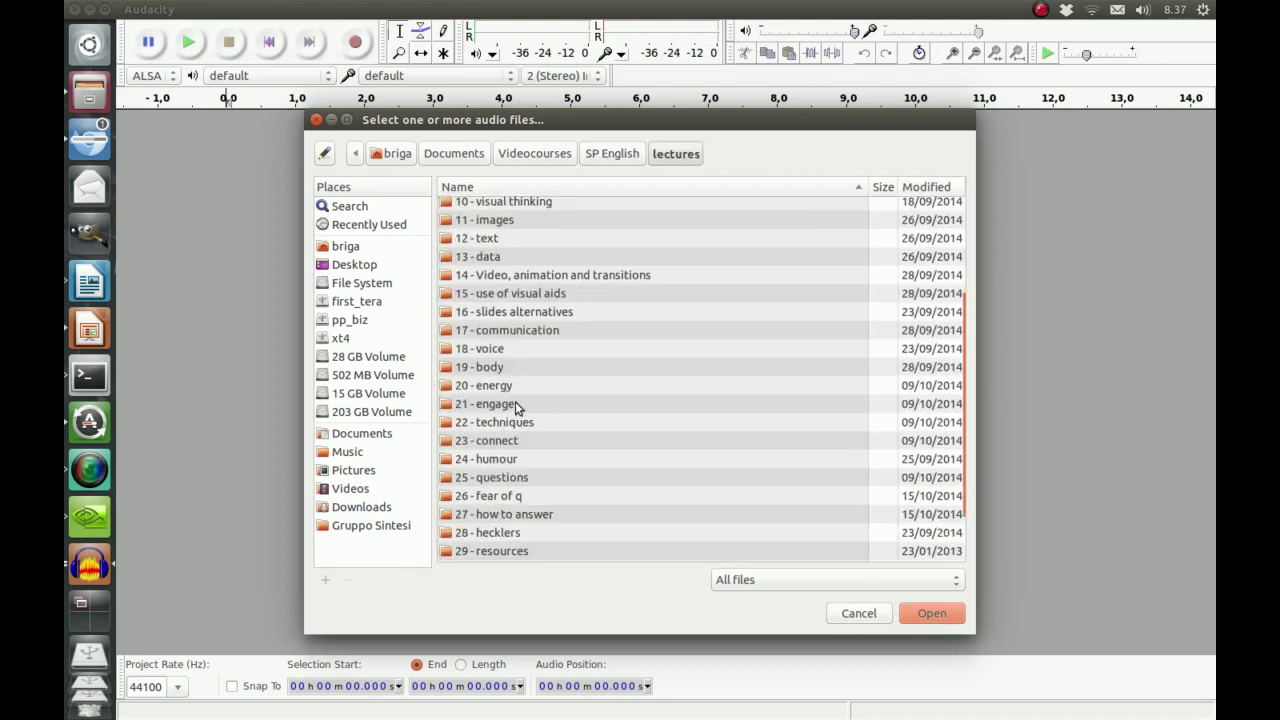
{"action": "double_click", "coordinate": [515, 403]}
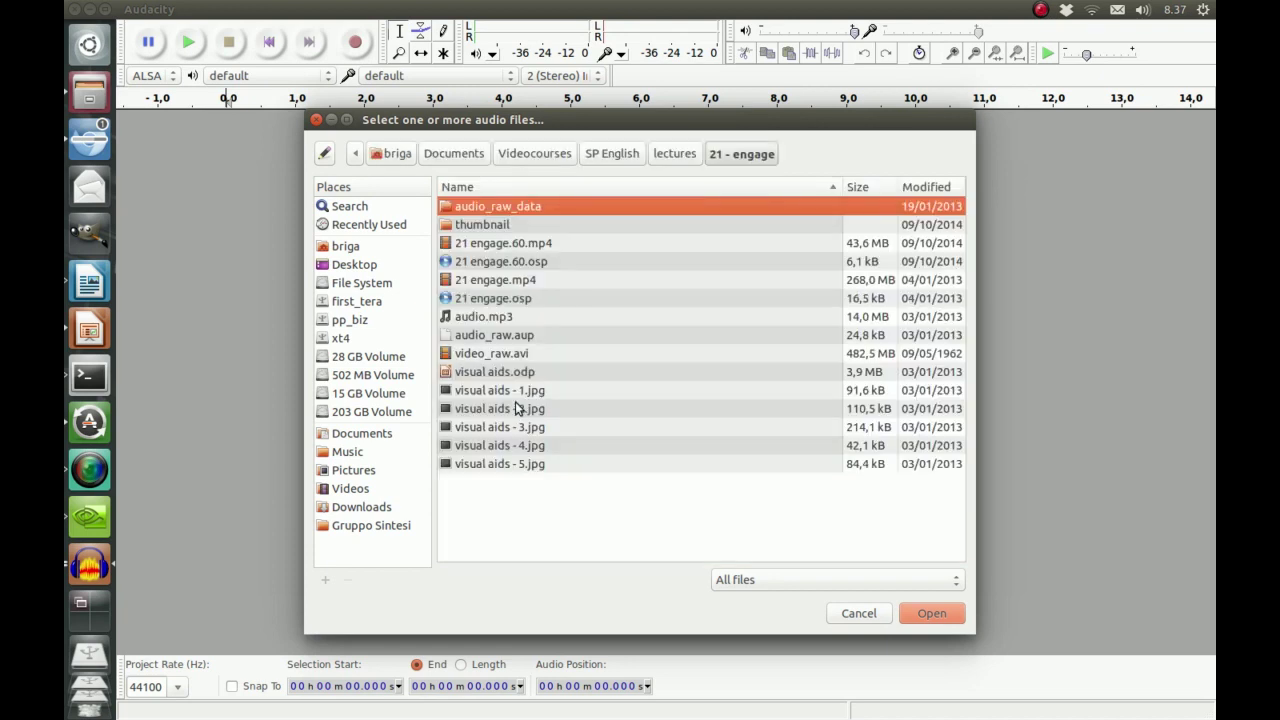
{"action": "left_click", "coordinate": [525, 281]}
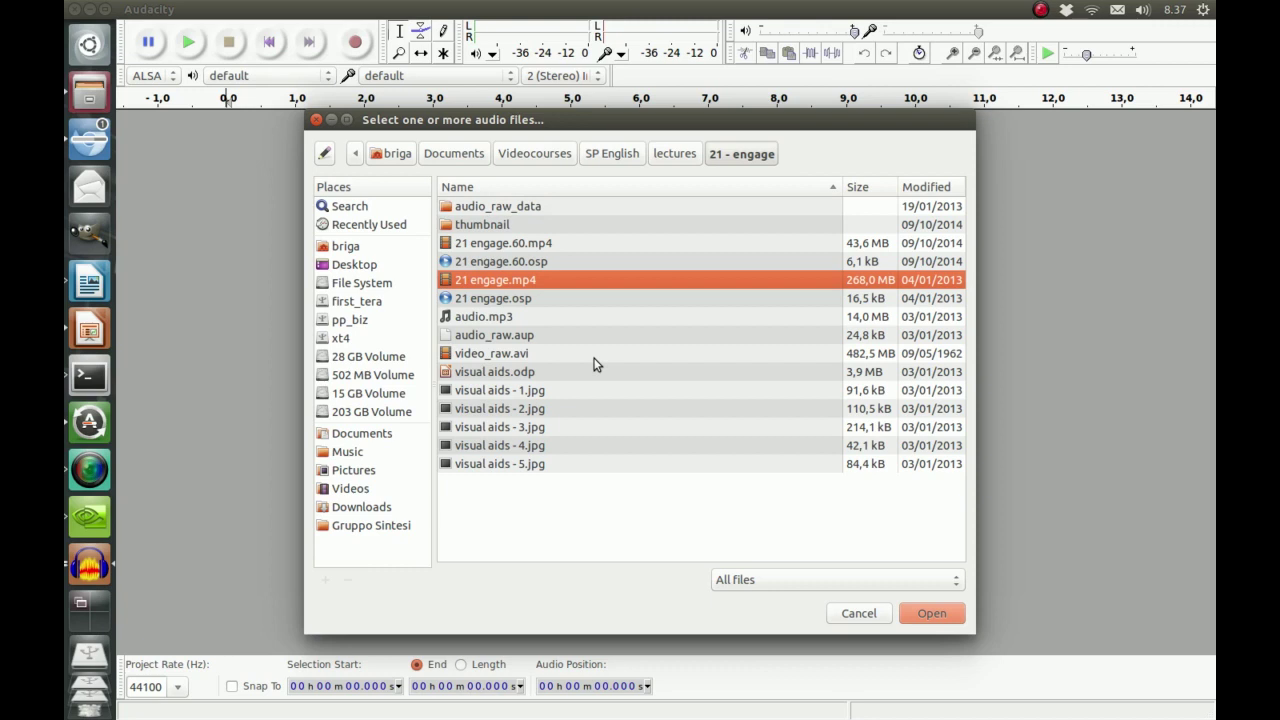
Open 21 engage.mp4 so it imports as a roughly 7-minute stereo 44100 Hz track
{"action": "left_click", "coordinate": [935, 615]}
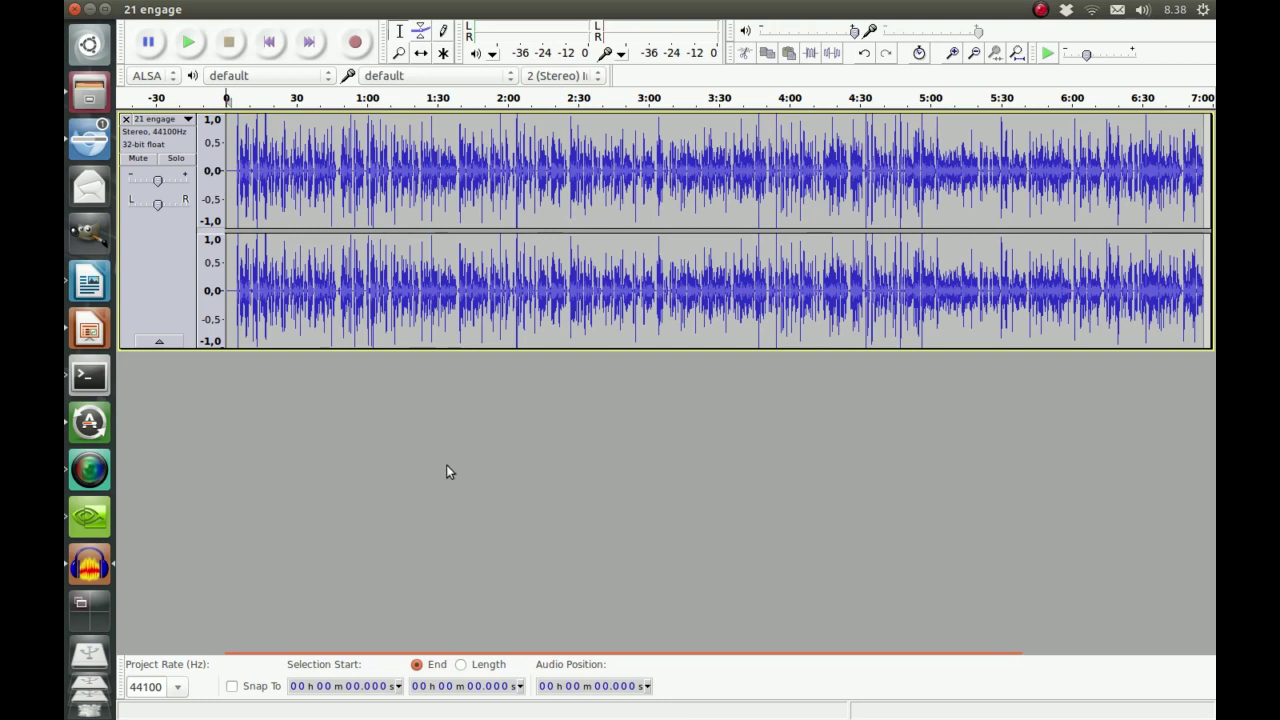
Through File > Import > Audio, select 22 techniques.mp4 in the 22 - techniques folder
{"action": "left_click", "coordinate": [130, 10]}
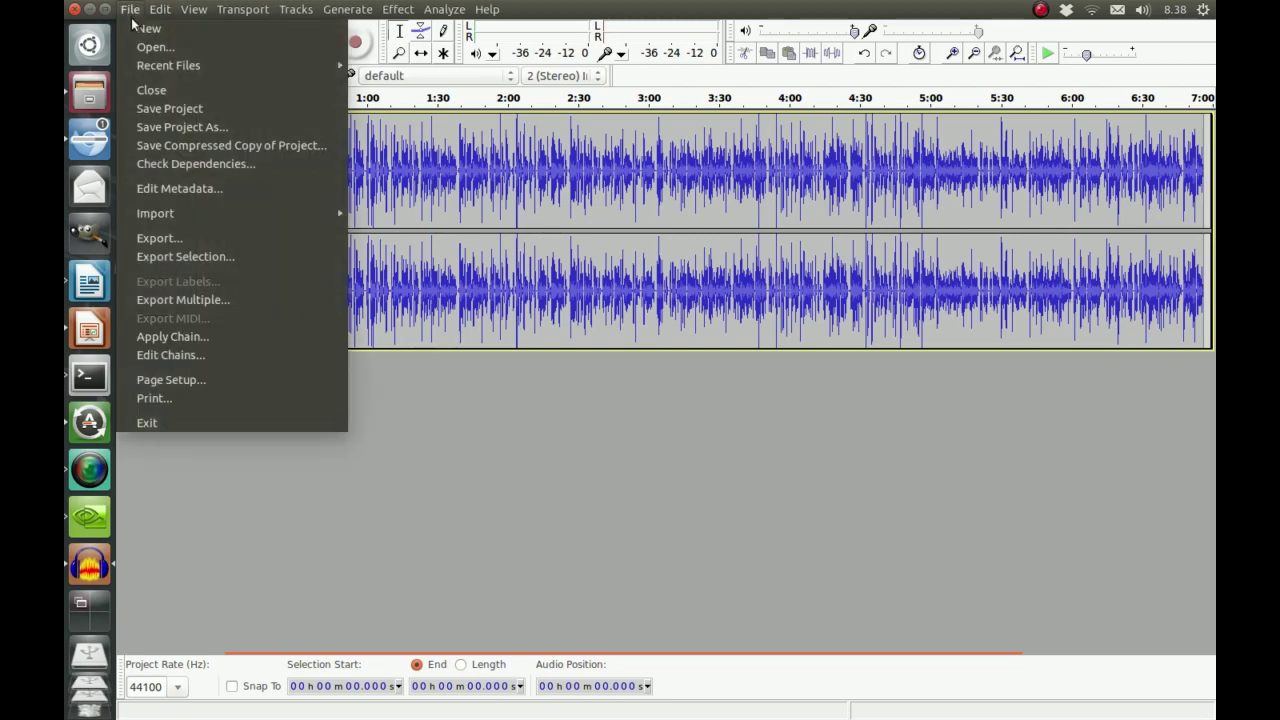
{"action": "mouse_move", "coordinate": [195, 214]}
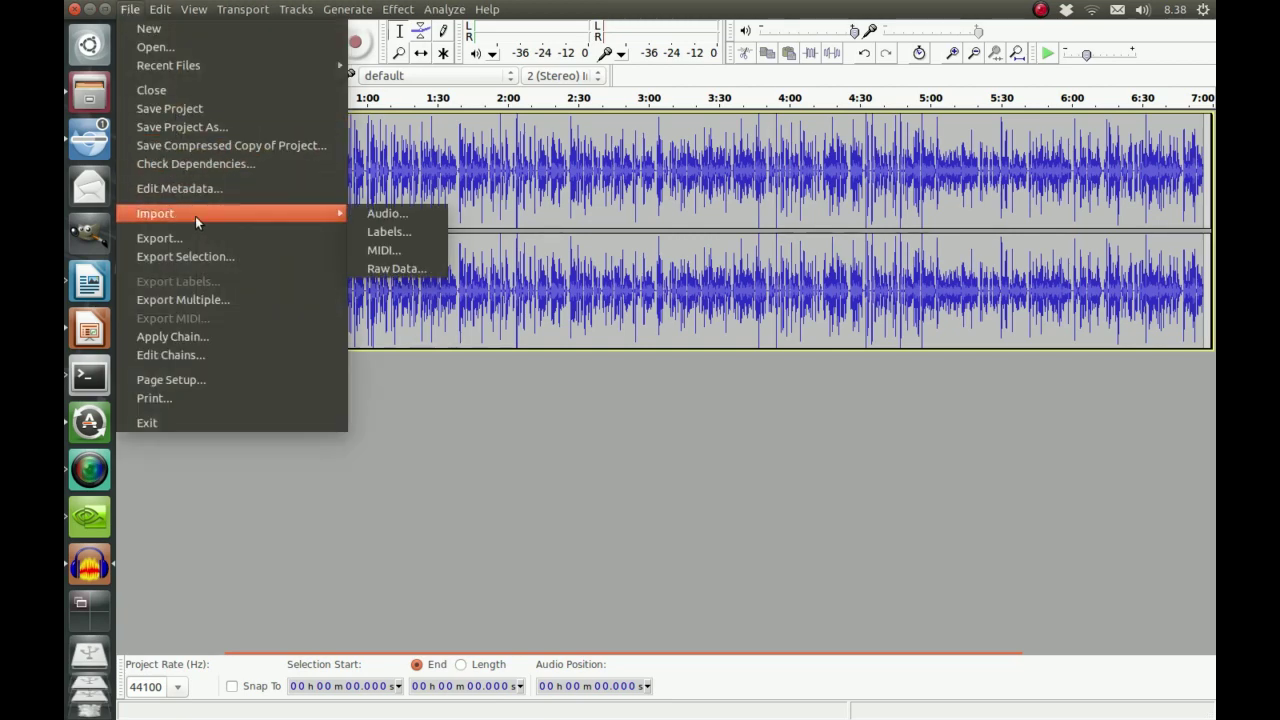
{"action": "left_click", "coordinate": [385, 214]}
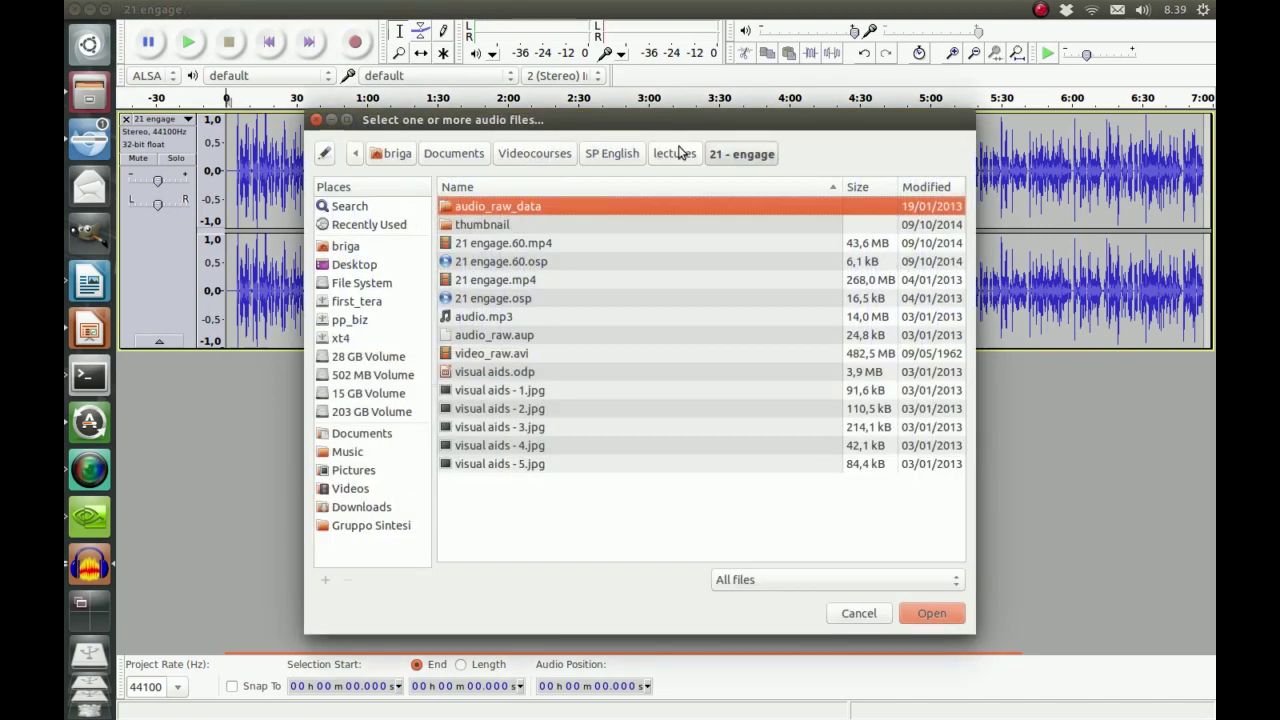
{"action": "left_click", "coordinate": [676, 155]}
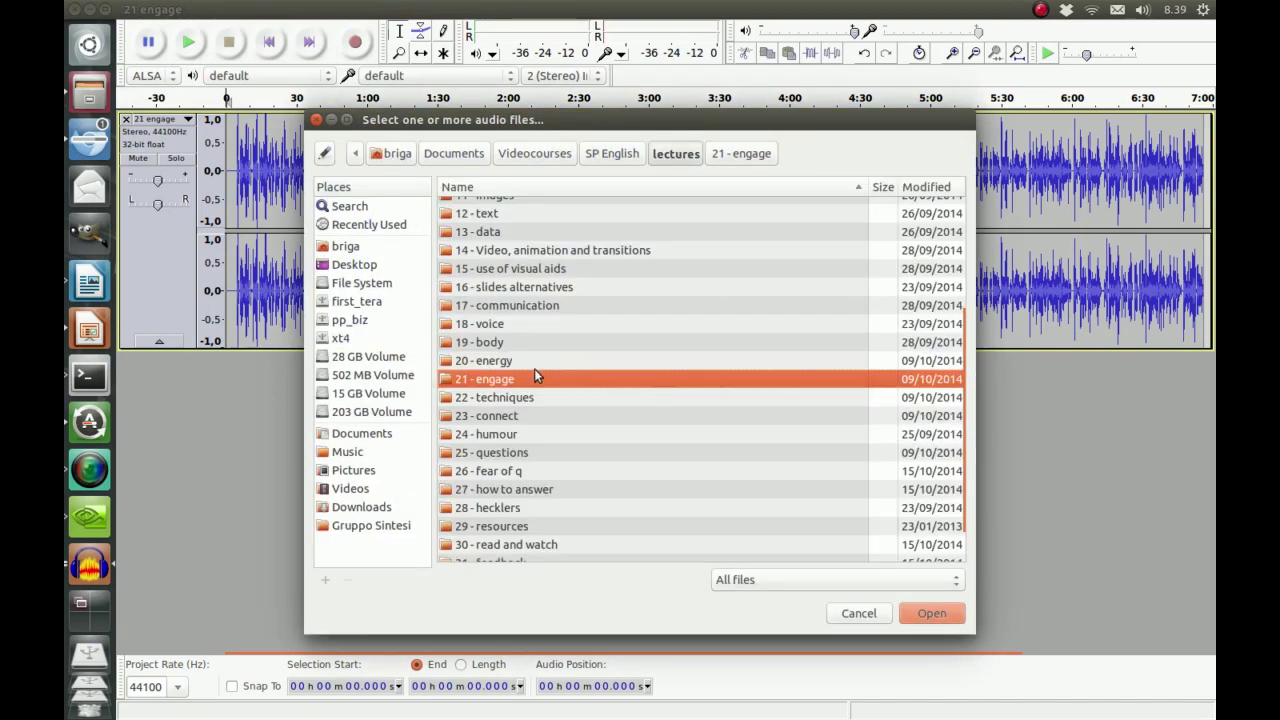
{"action": "double_click", "coordinate": [514, 400]}
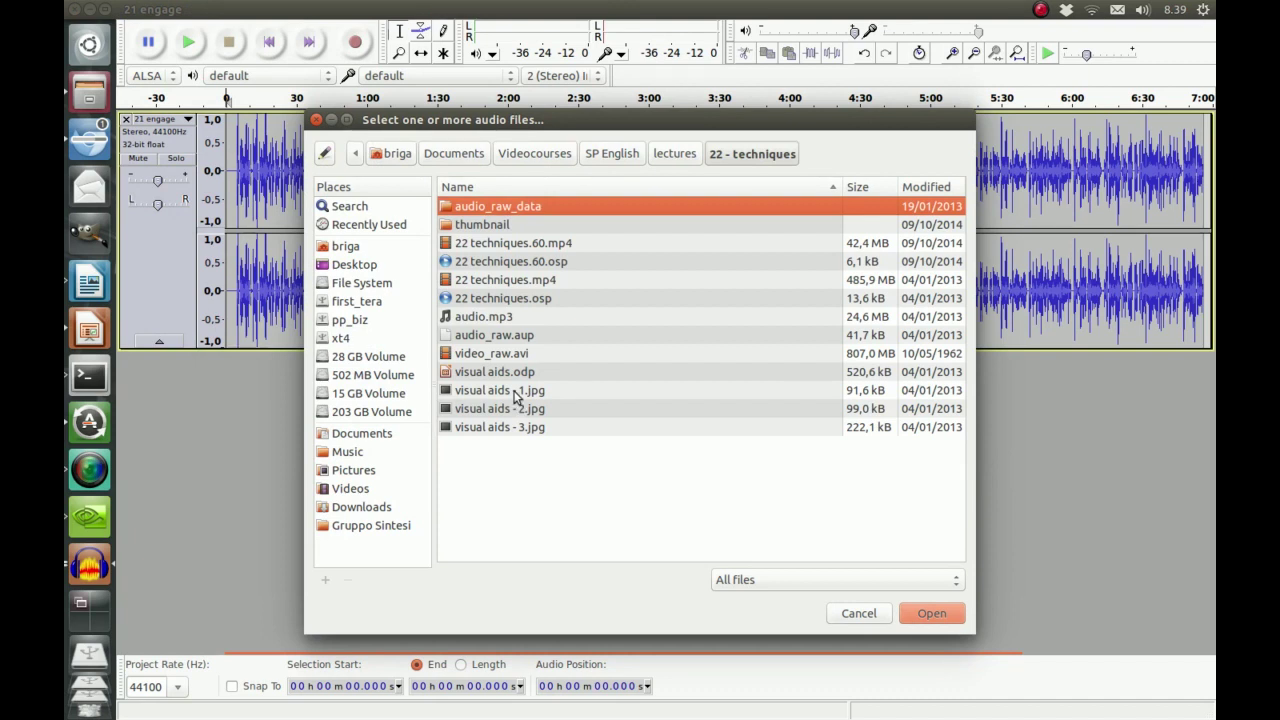
{"action": "left_click", "coordinate": [535, 285]}
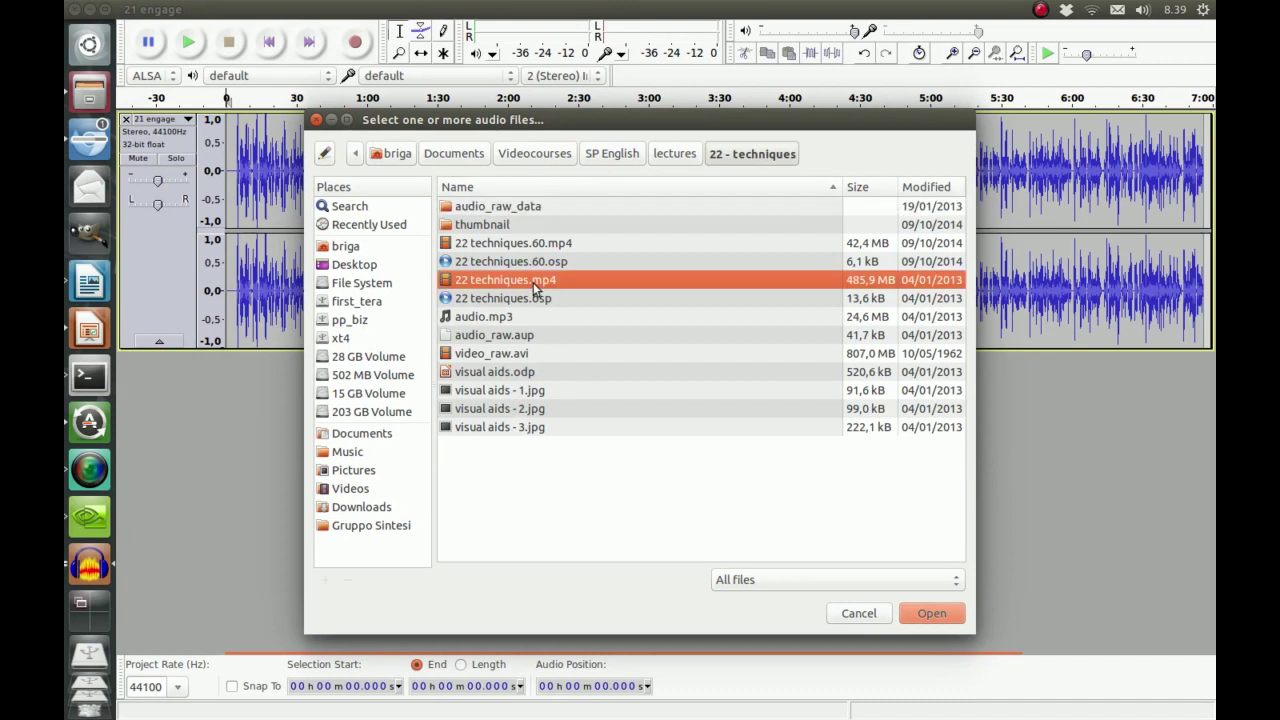
Import 22 techniques.mp4 as a second stereo track below 21 engage
{"action": "left_click", "coordinate": [922, 613]}
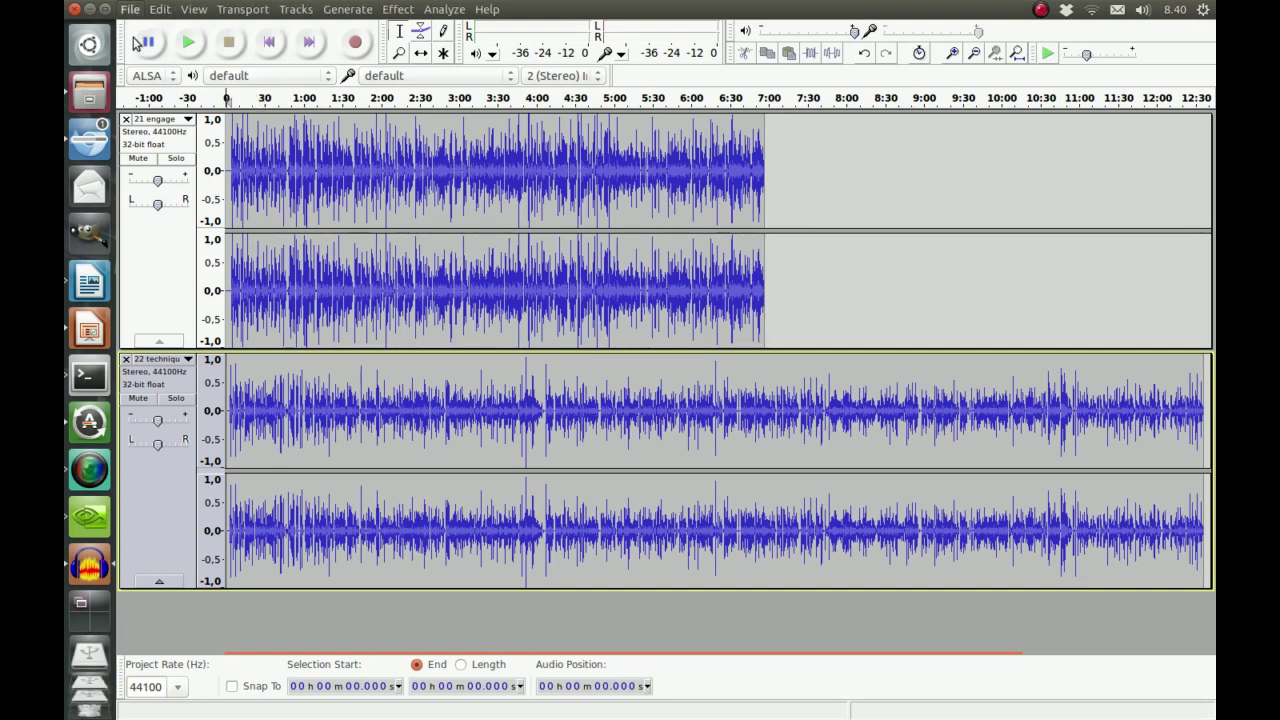
{"action": "left_click", "coordinate": [130, 9]}
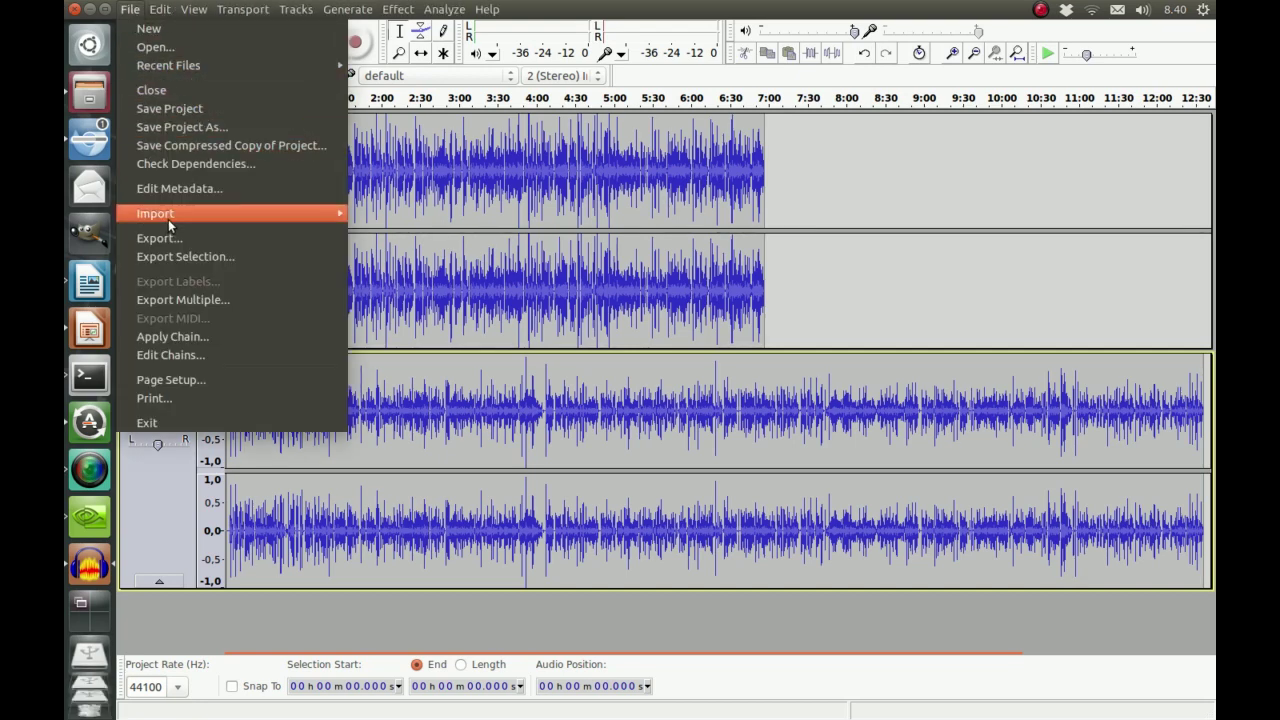
{"action": "mouse_move", "coordinate": [168, 219]}
{"action": "left_click", "coordinate": [390, 217]}
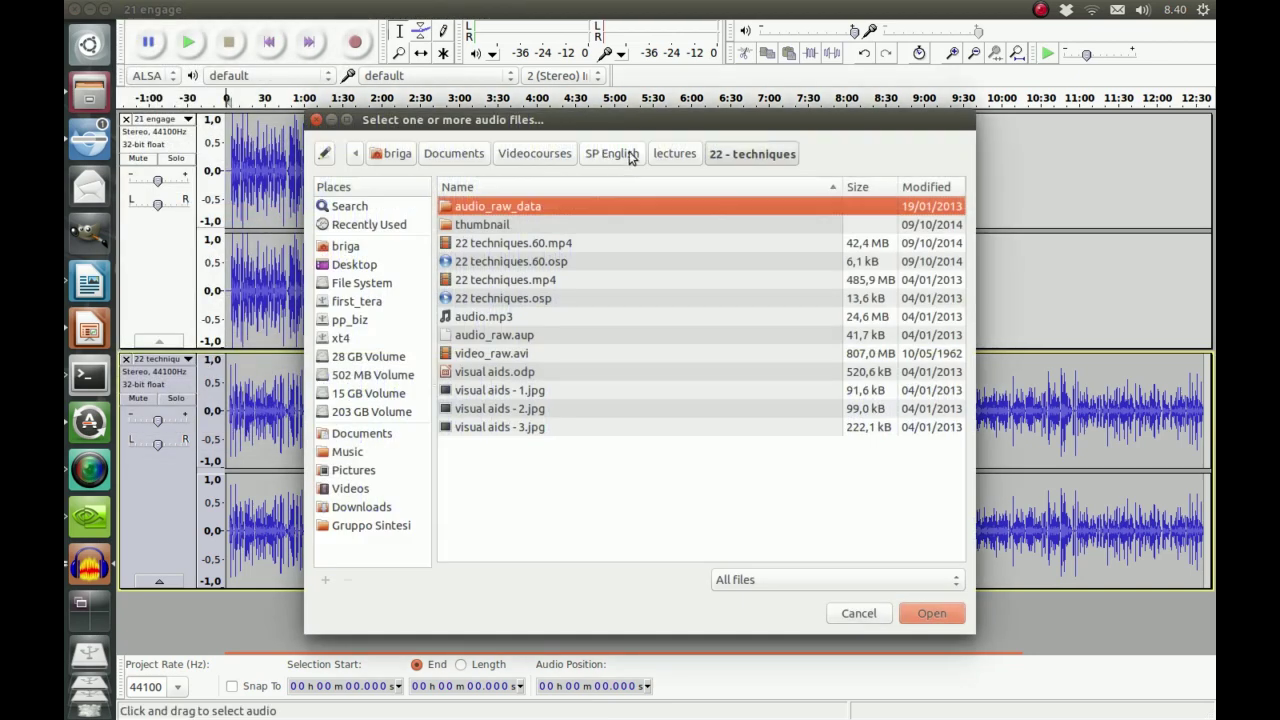
{"action": "left_click", "coordinate": [674, 153]}
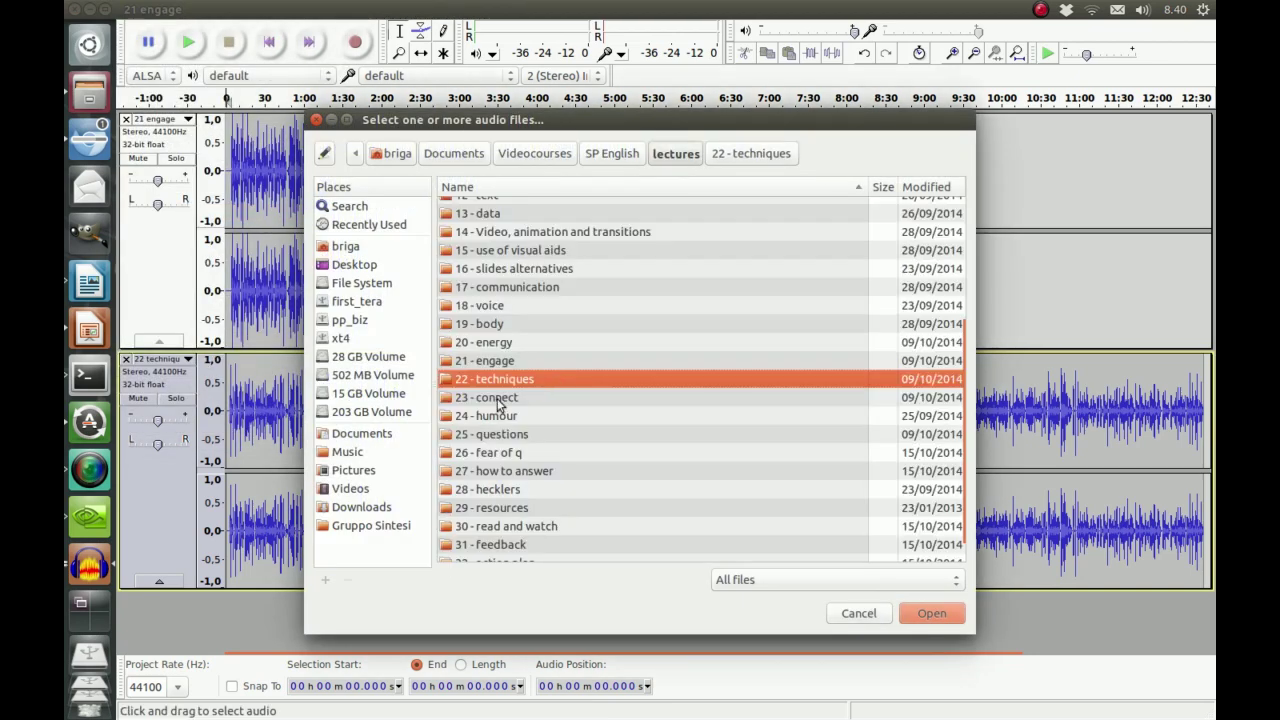
{"action": "double_click", "coordinate": [498, 399]}
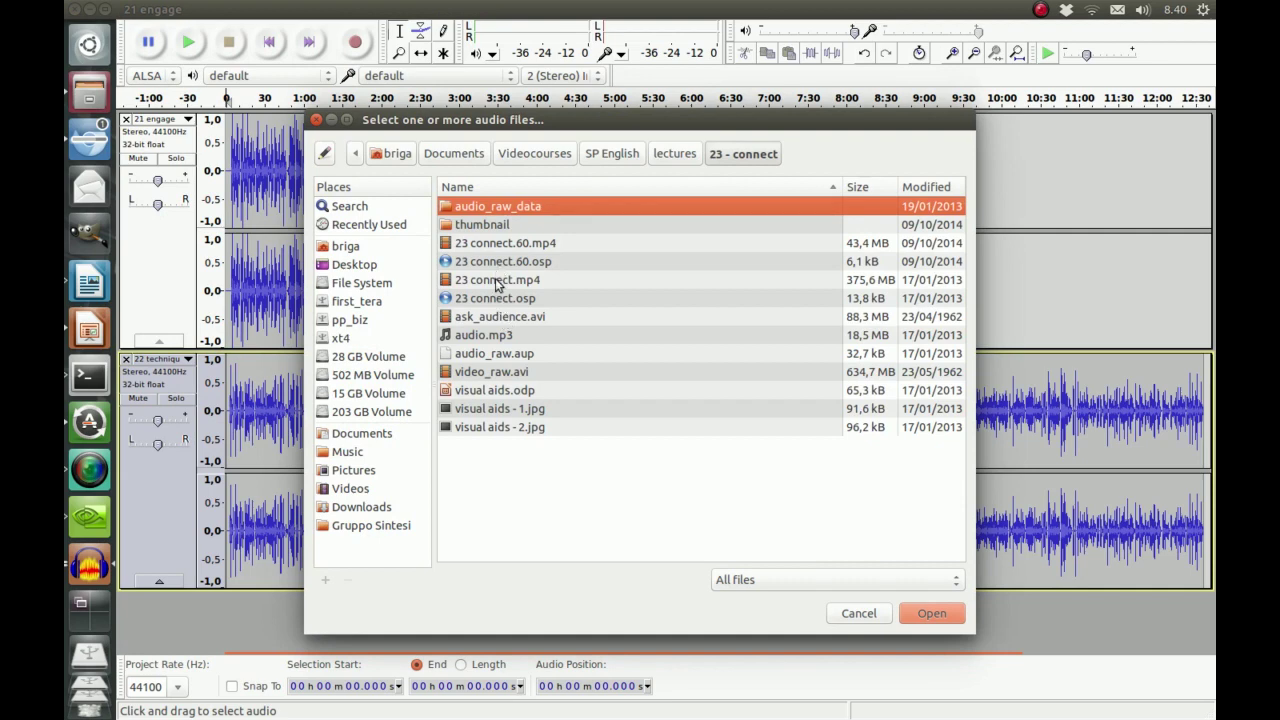
{"action": "double_click", "coordinate": [497, 281]}
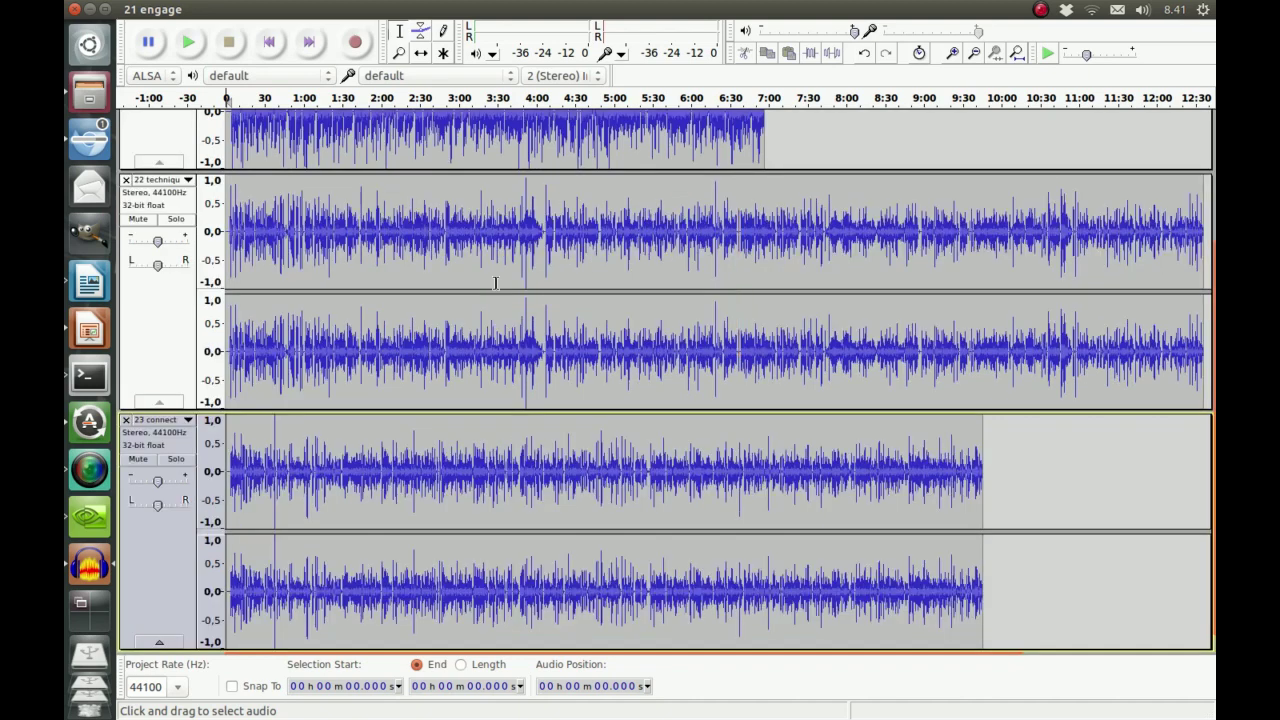
{"action": "left_click", "coordinate": [132, 10]}
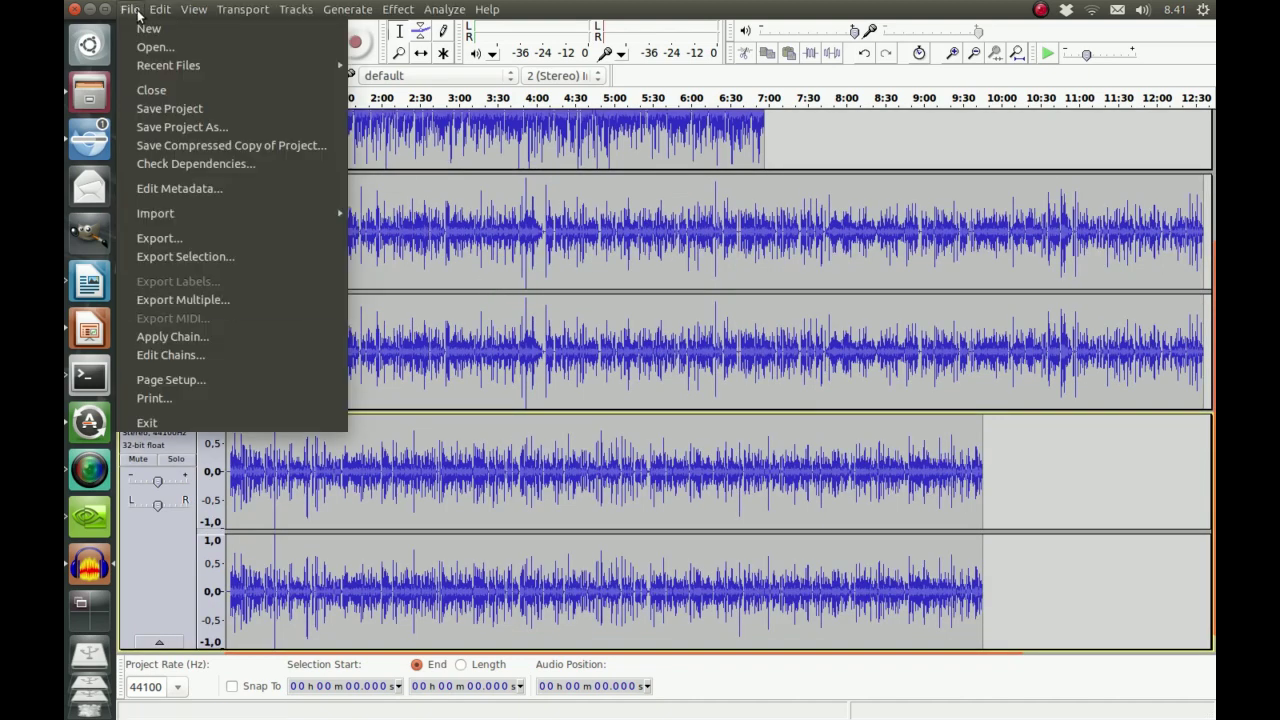
{"action": "left_click", "coordinate": [138, 14]}
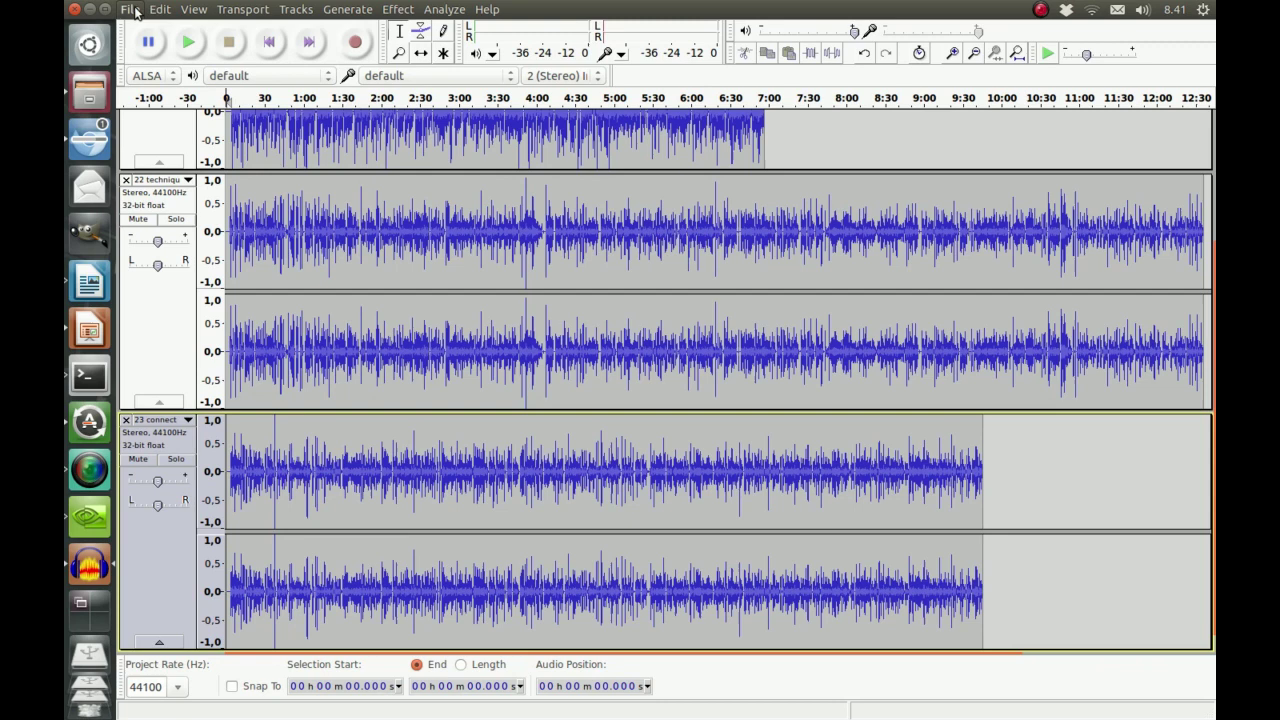
Import 24 humour.mp4 from lectures > 24 - humour as a fourth stereo track
{"action": "left_click", "coordinate": [137, 12]}
{"action": "mouse_move", "coordinate": [195, 213]}
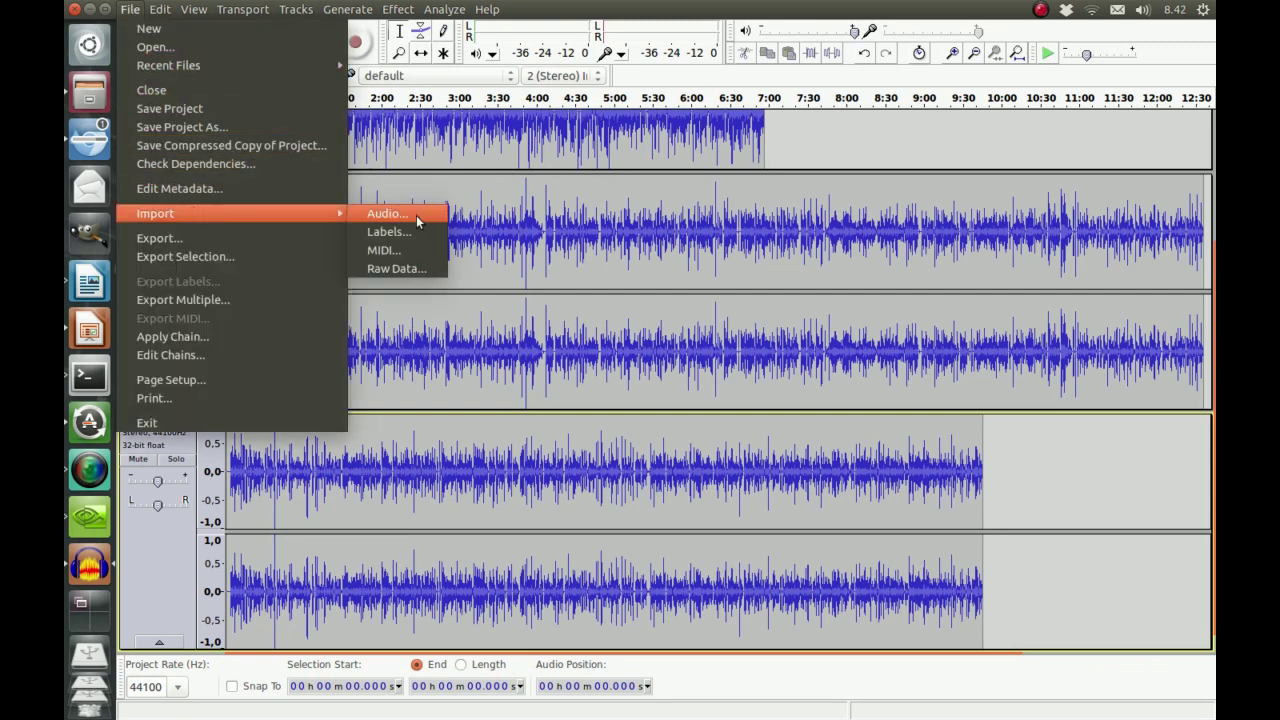
{"action": "left_click", "coordinate": [416, 215]}
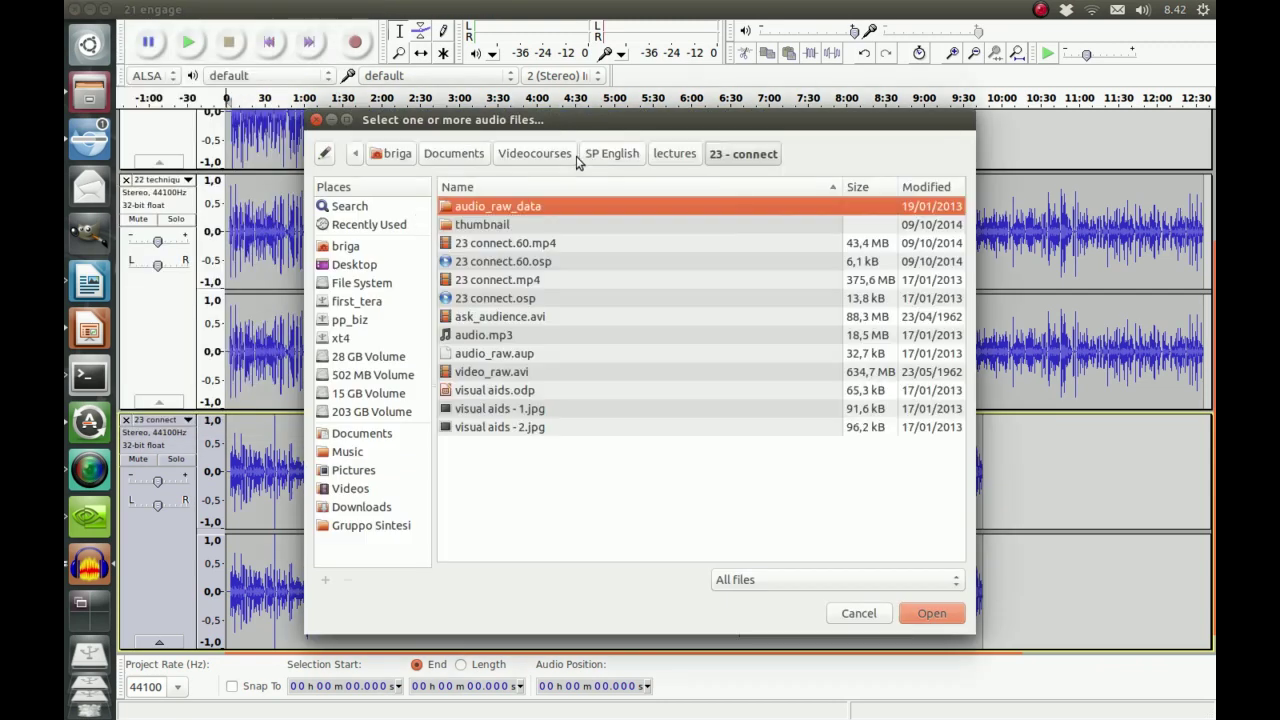
{"action": "left_click", "coordinate": [660, 154]}
{"action": "double_click", "coordinate": [511, 396]}
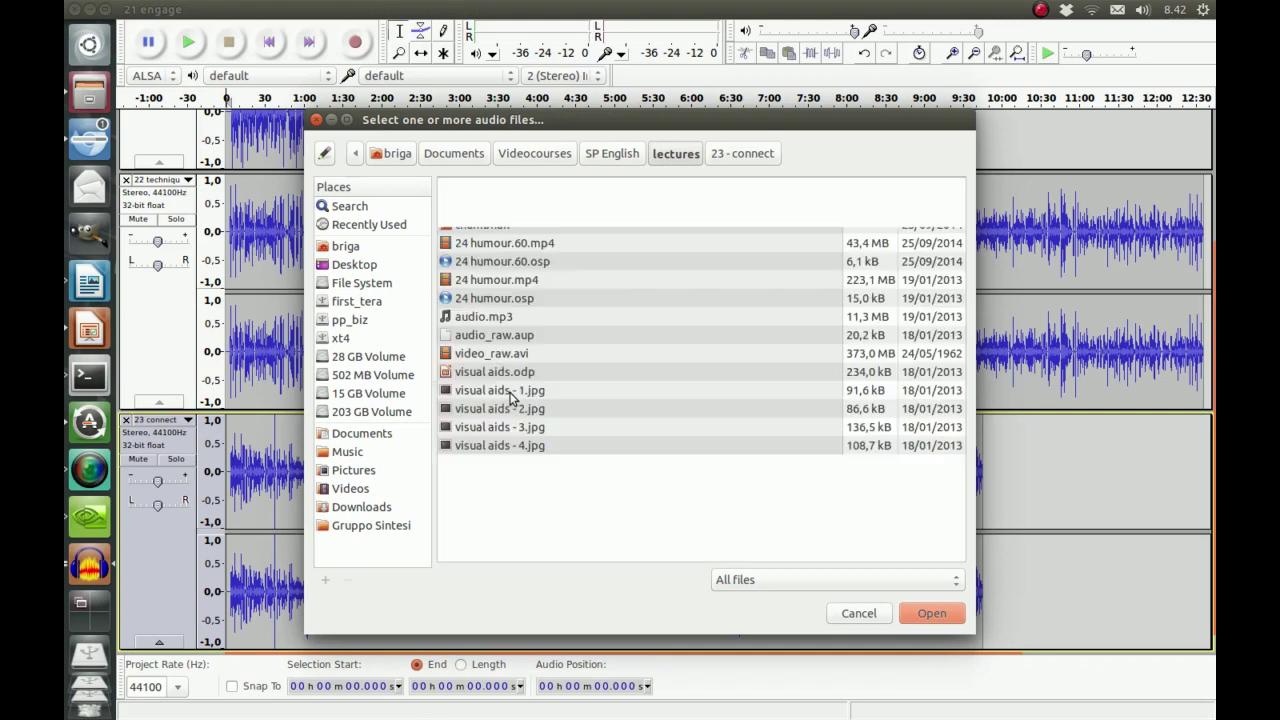
{"action": "double_click", "coordinate": [493, 280]}
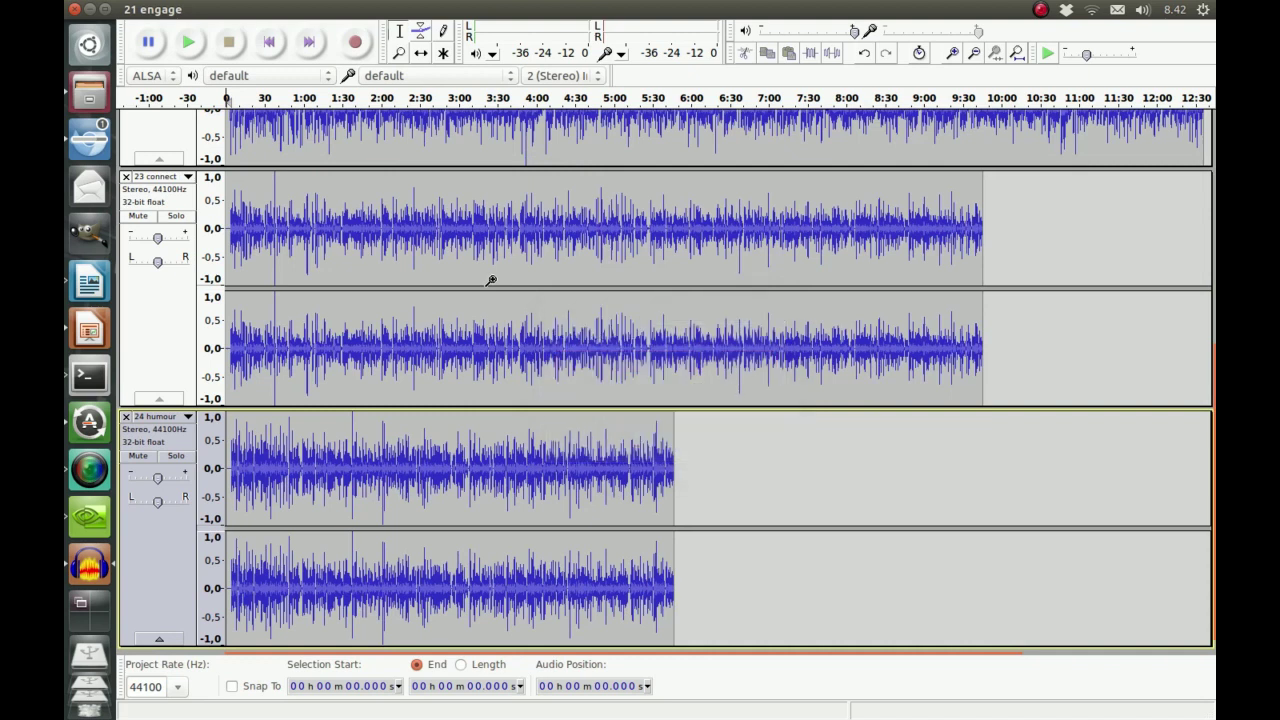
Scroll the track area back up to the top of the four lecture tracks
{"action": "scroll", "coordinate": [655, 243], "scroll_direction": "up", "scroll_amount": 6}
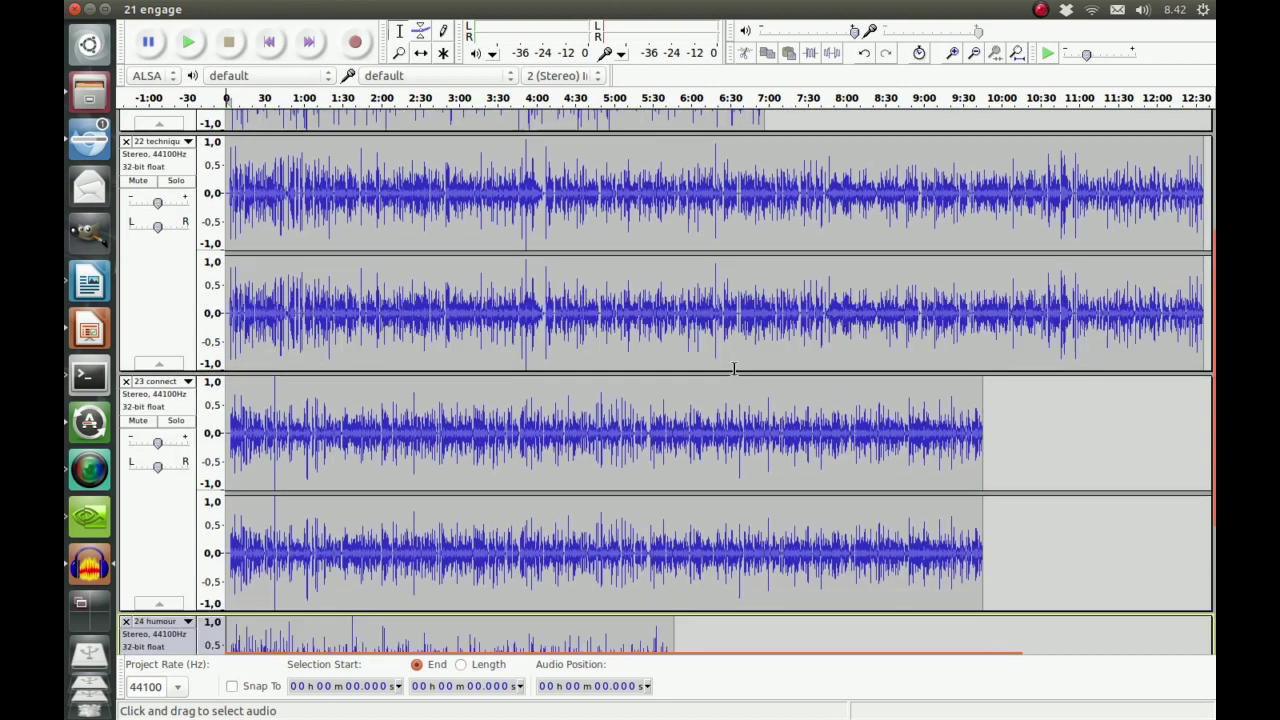
{"action": "scroll", "coordinate": [655, 243], "scroll_direction": "up", "scroll_amount": 1}
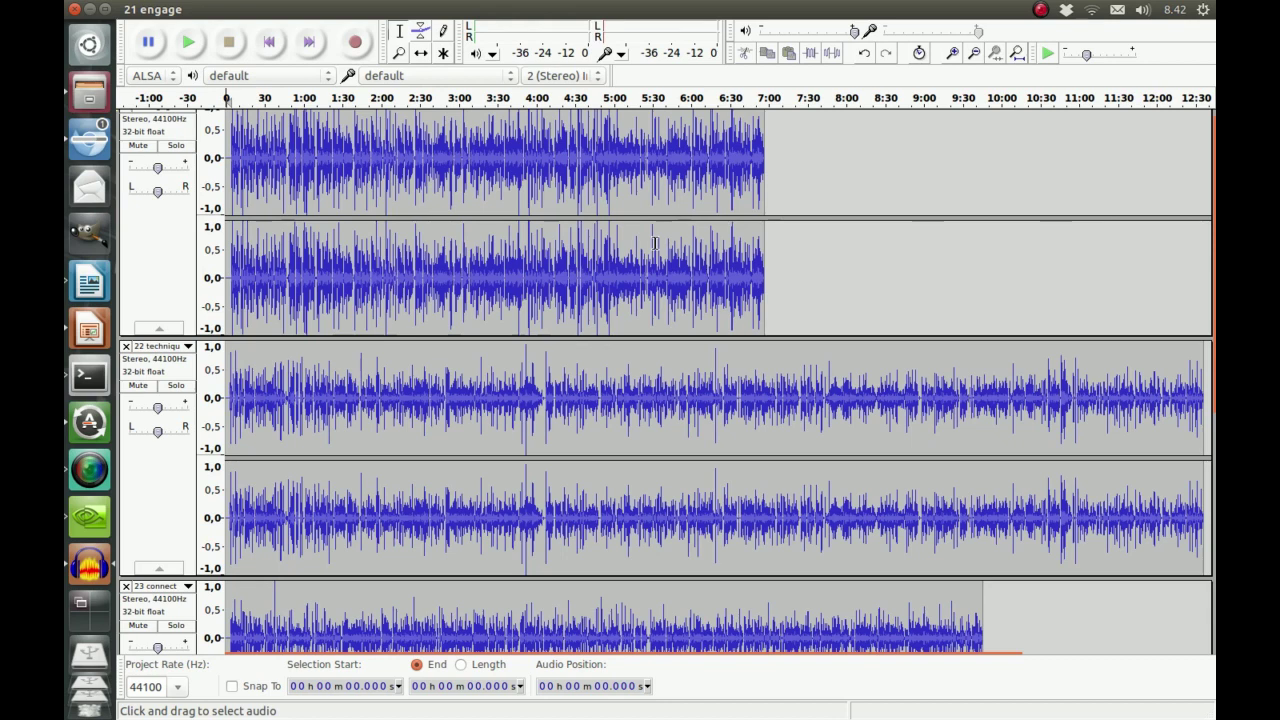
{"action": "left_click", "coordinate": [295, 9]}
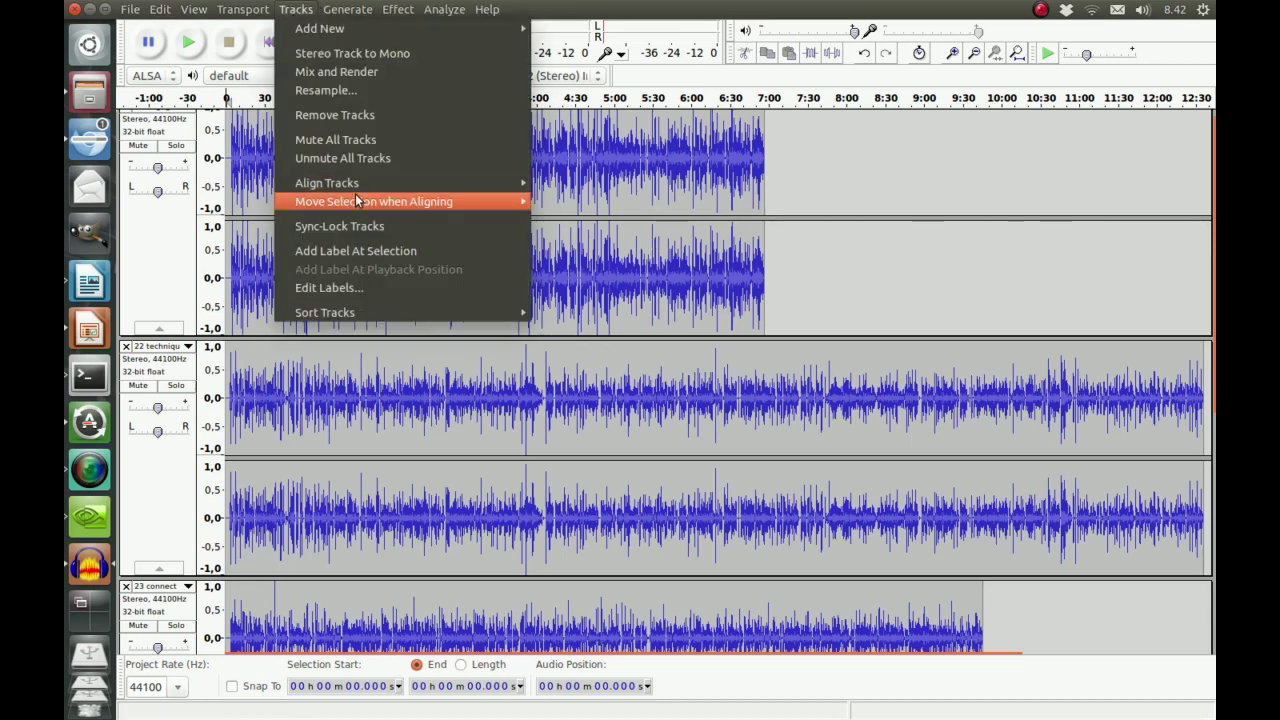
{"action": "mouse_move", "coordinate": [352, 182]}
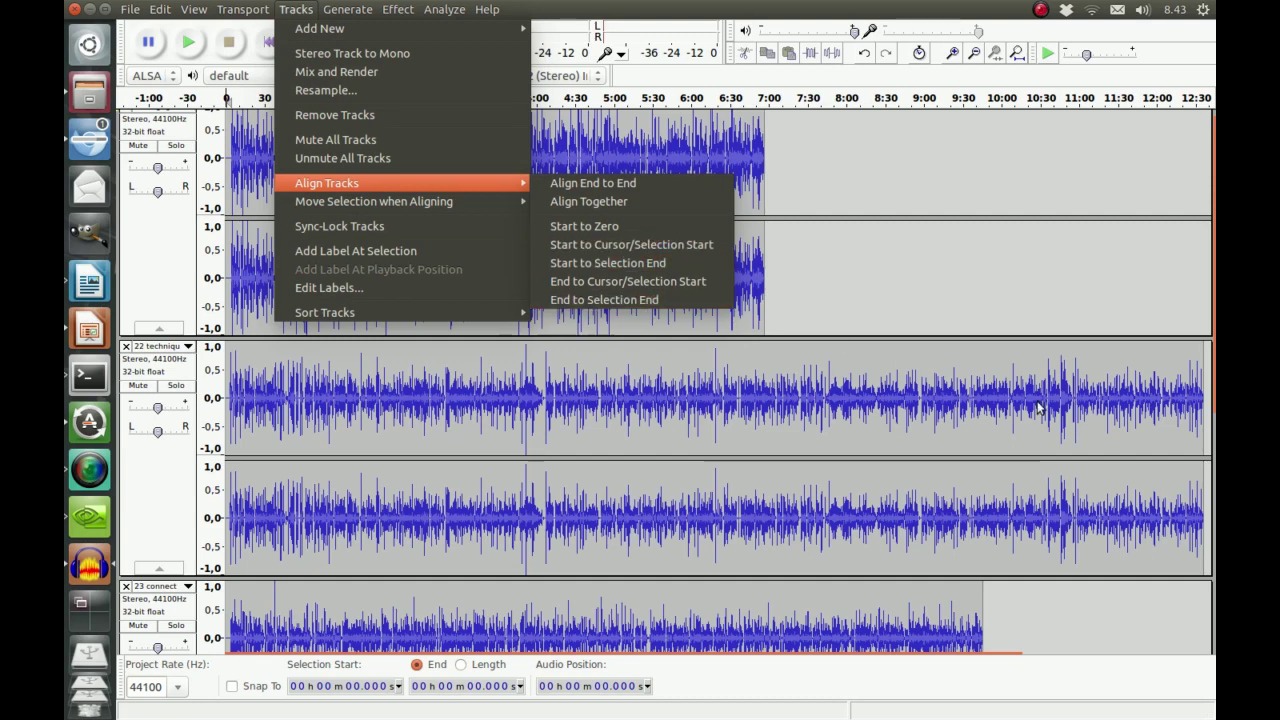
{"action": "left_click", "coordinate": [1021, 295]}
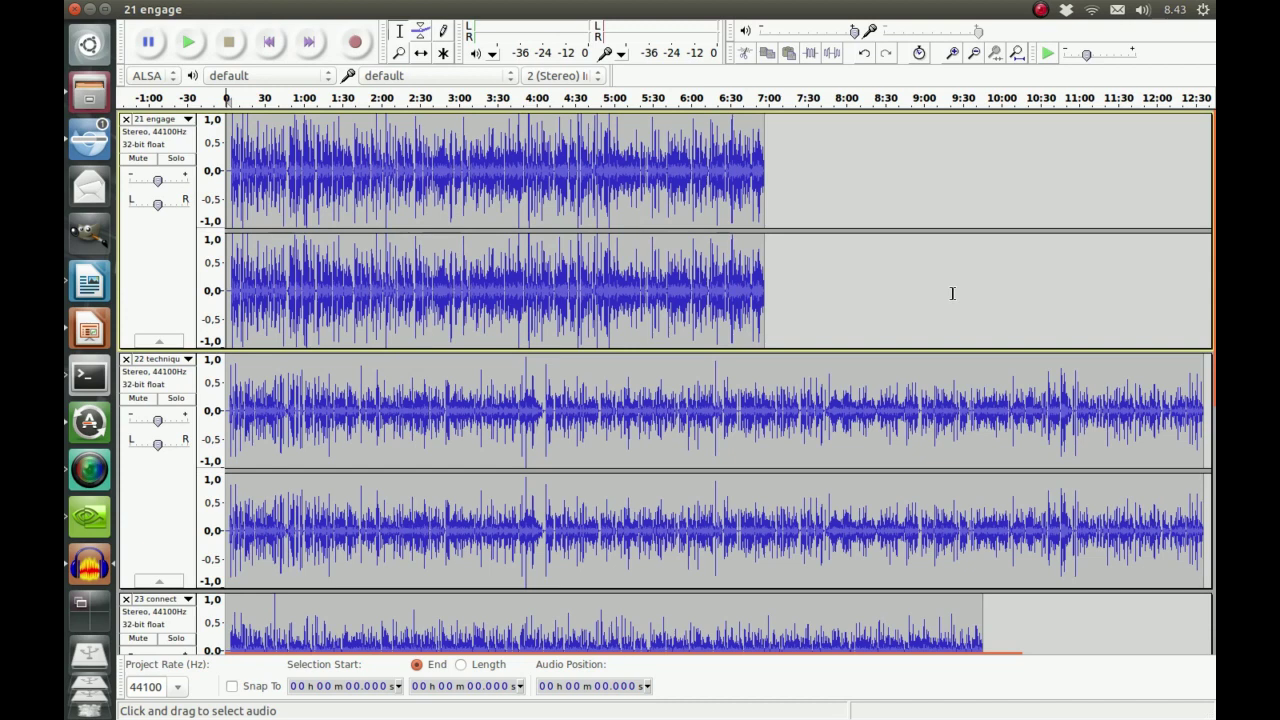
Check the 22 techniques track's menu, then select the whole track
{"action": "left_click", "coordinate": [167, 362]}
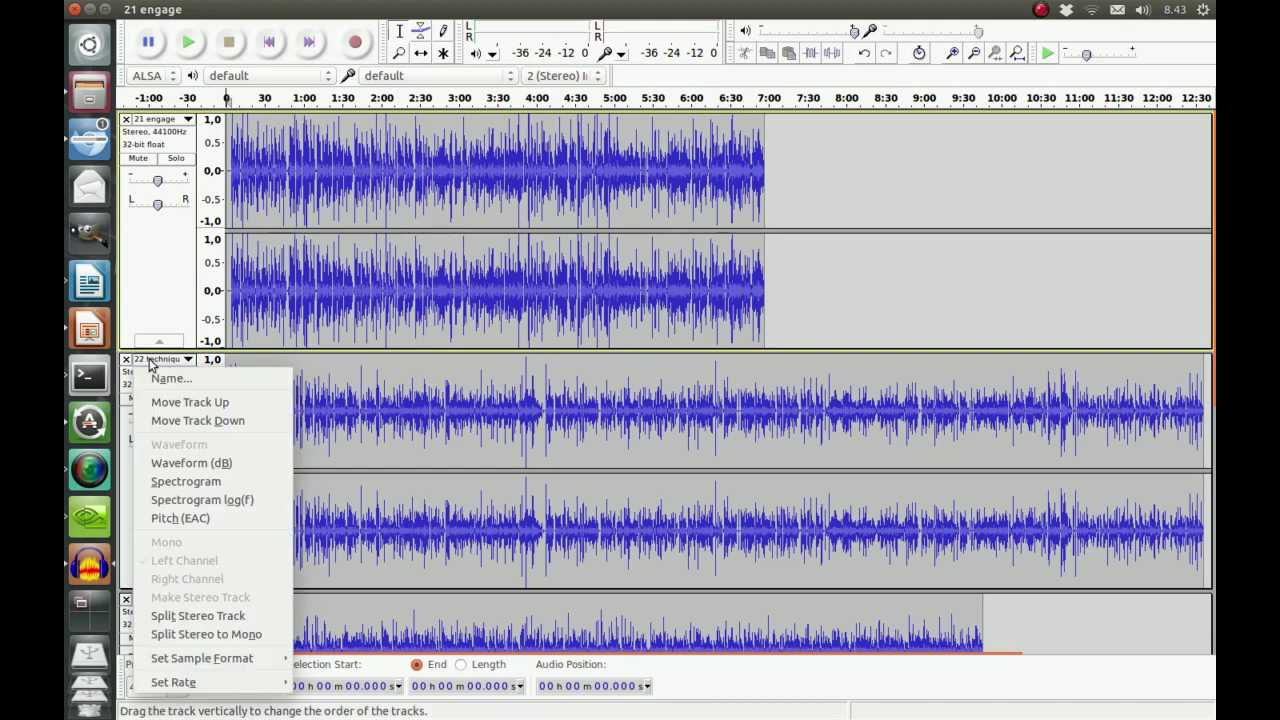
{"action": "left_click", "coordinate": [128, 457]}
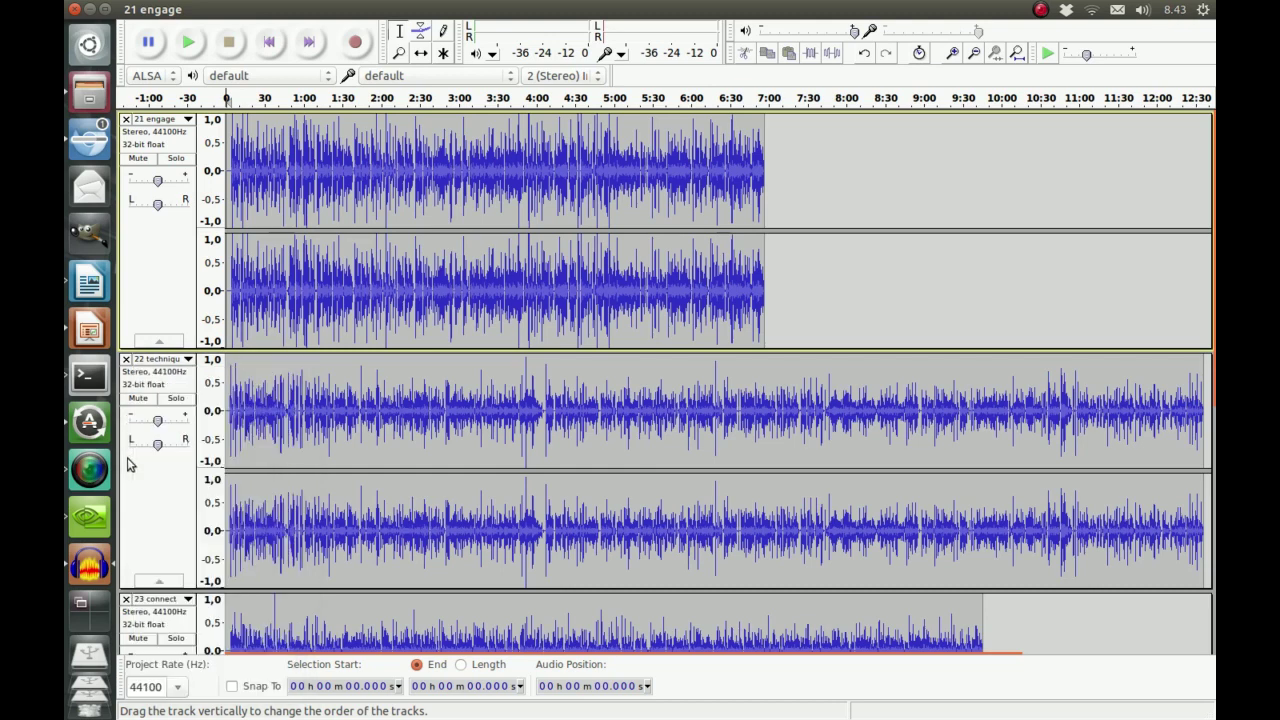
{"action": "left_click", "coordinate": [142, 476]}
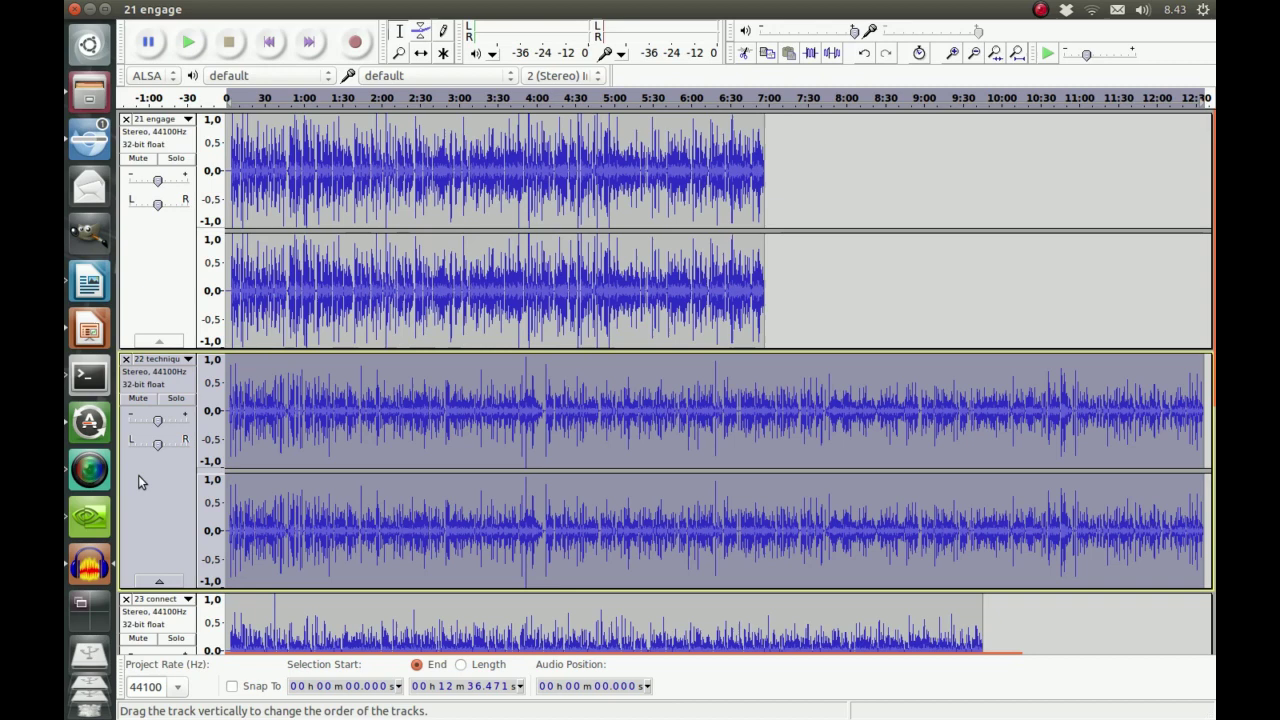
Place the edit point in 22 techniques at 06m59.987s, where 21 engage ends
{"action": "left_click", "coordinate": [767, 369]}
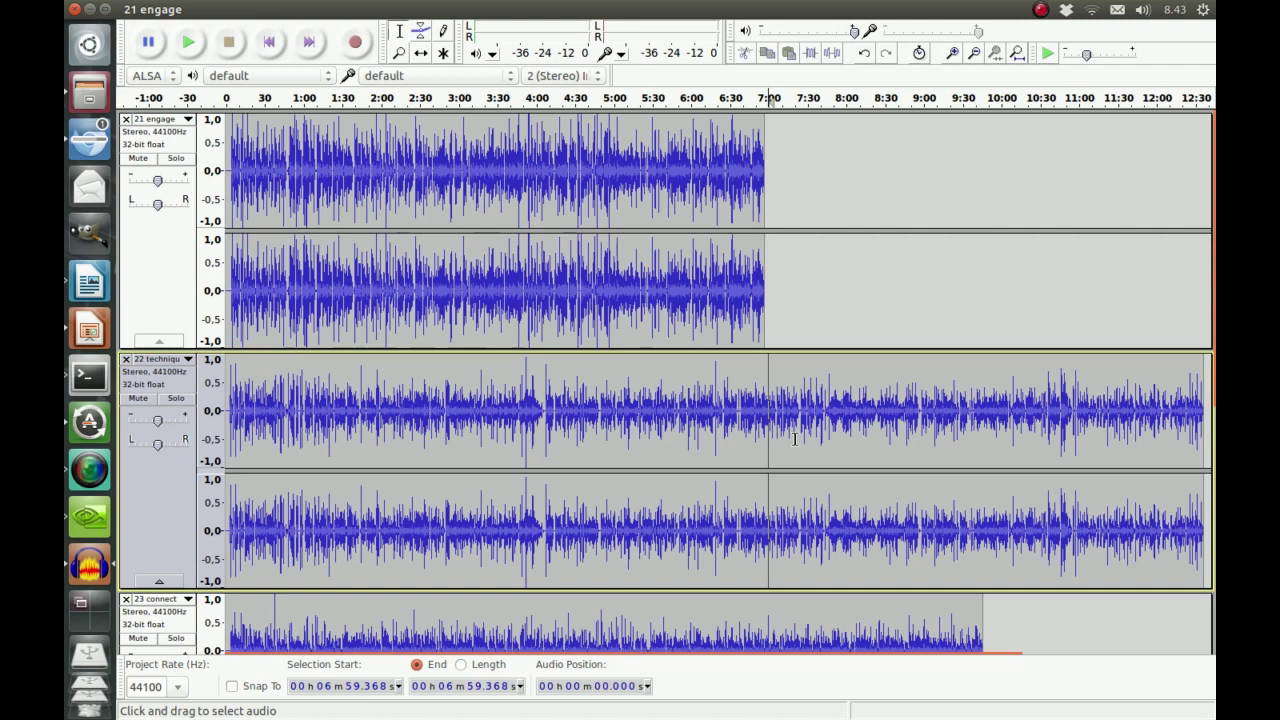
{"action": "left_click", "coordinate": [756, 372]}
{"action": "left_click", "coordinate": [766, 368]}
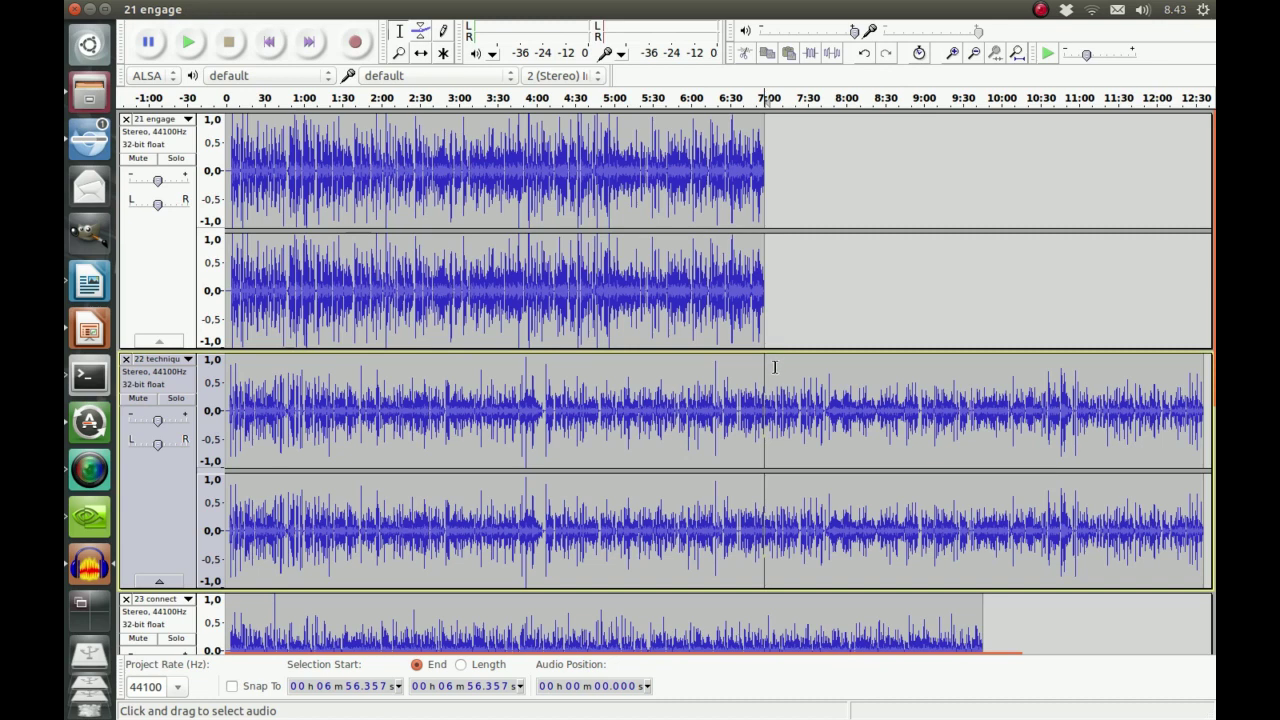
{"action": "left_click", "coordinate": [766, 368]}
{"action": "left_click", "coordinate": [770, 365]}
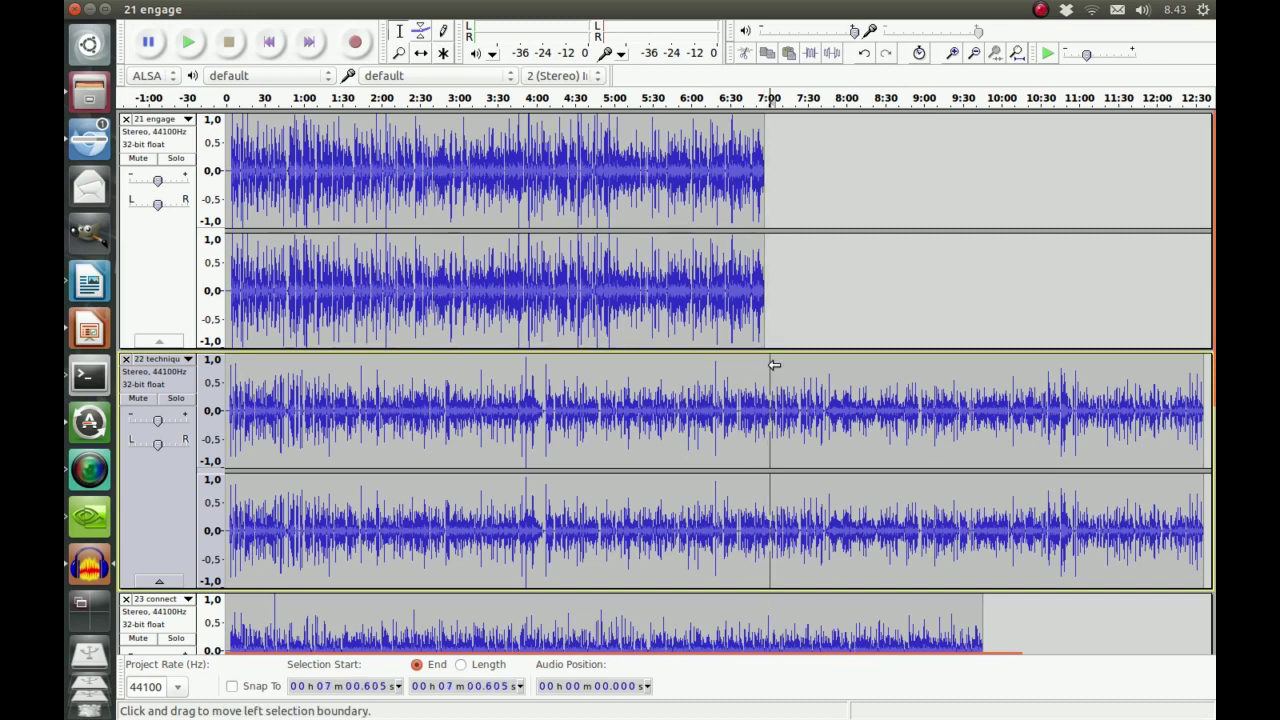
{"action": "left_click", "coordinate": [765, 368]}
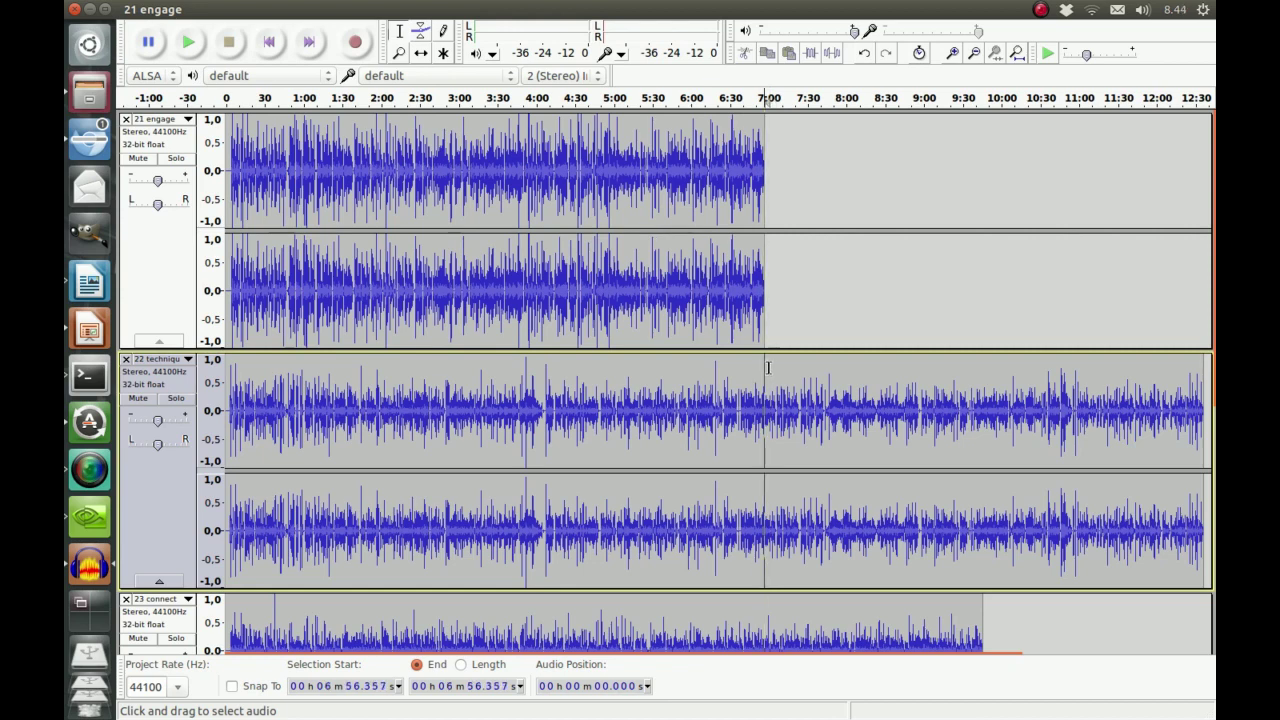
{"action": "left_click", "coordinate": [769, 367]}
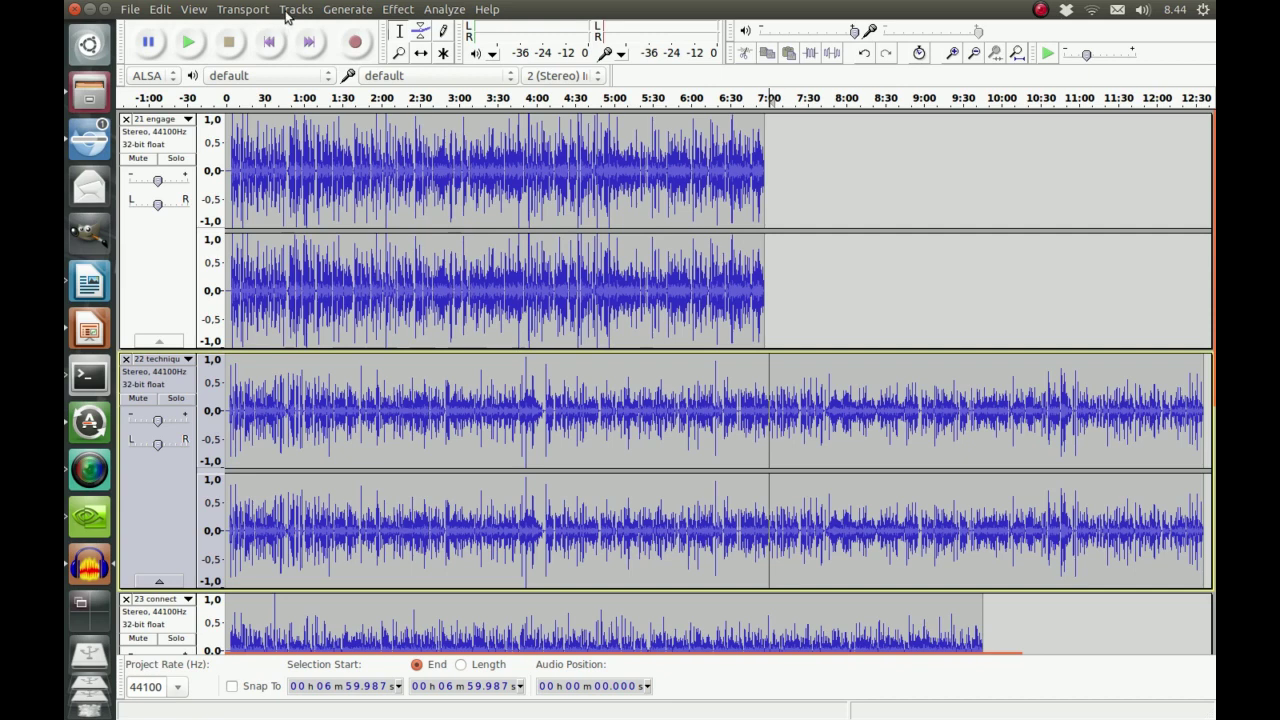
Align the 22 techniques track's start to the cursor at about 7:00, where 21 engage ends
{"action": "left_click", "coordinate": [287, 12]}
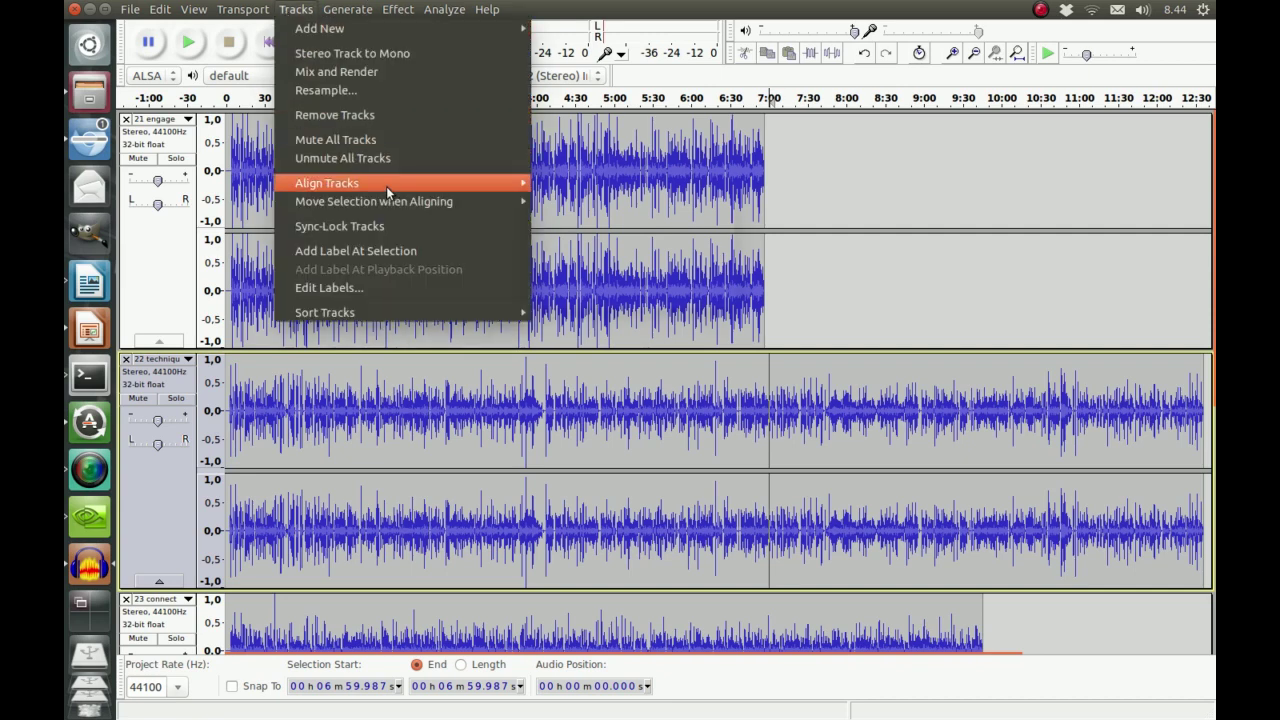
{"action": "mouse_move", "coordinate": [386, 186]}
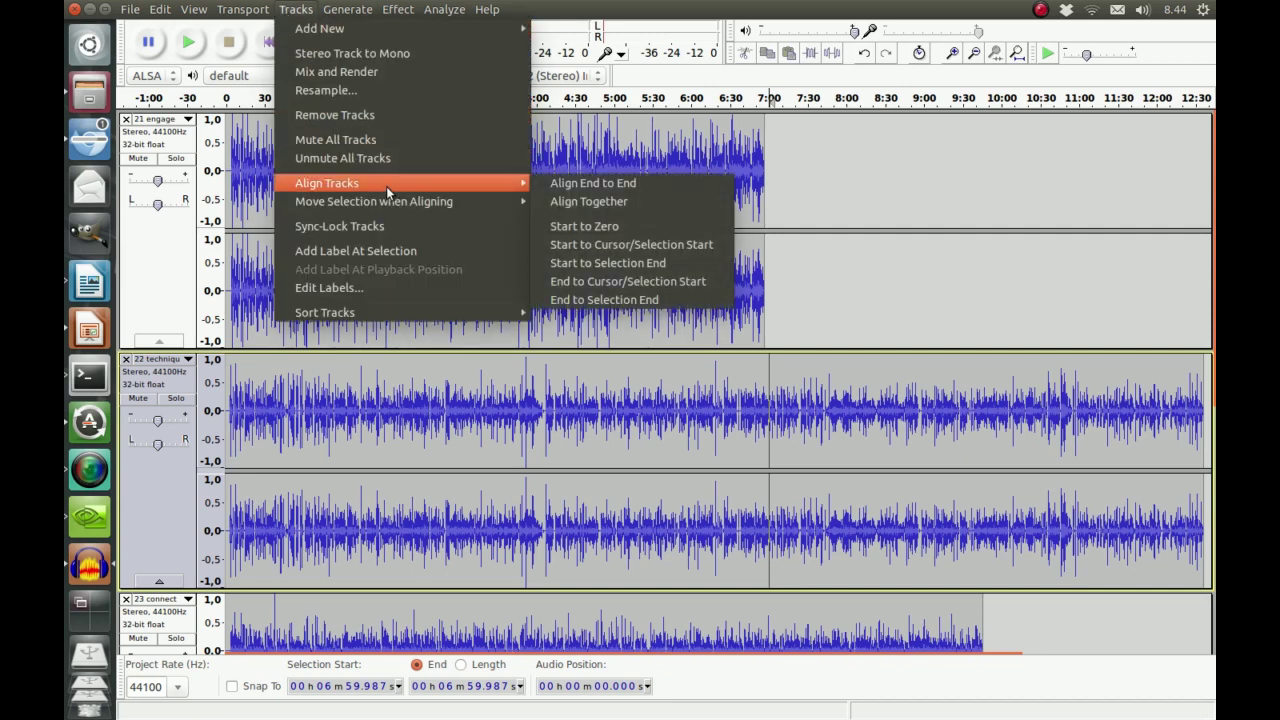
{"action": "left_click", "coordinate": [659, 246]}
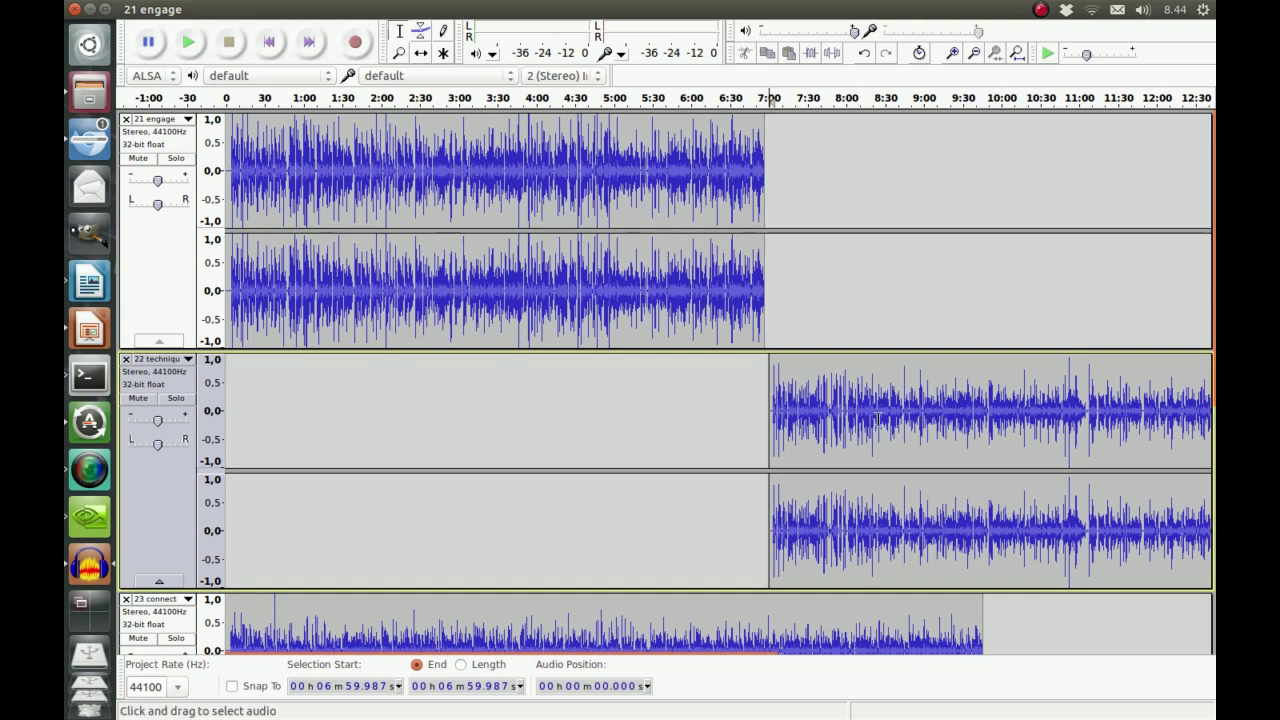
Select the whole 23 connect track
{"action": "scroll", "coordinate": [877, 418], "scroll_direction": "down", "scroll_amount": 2}
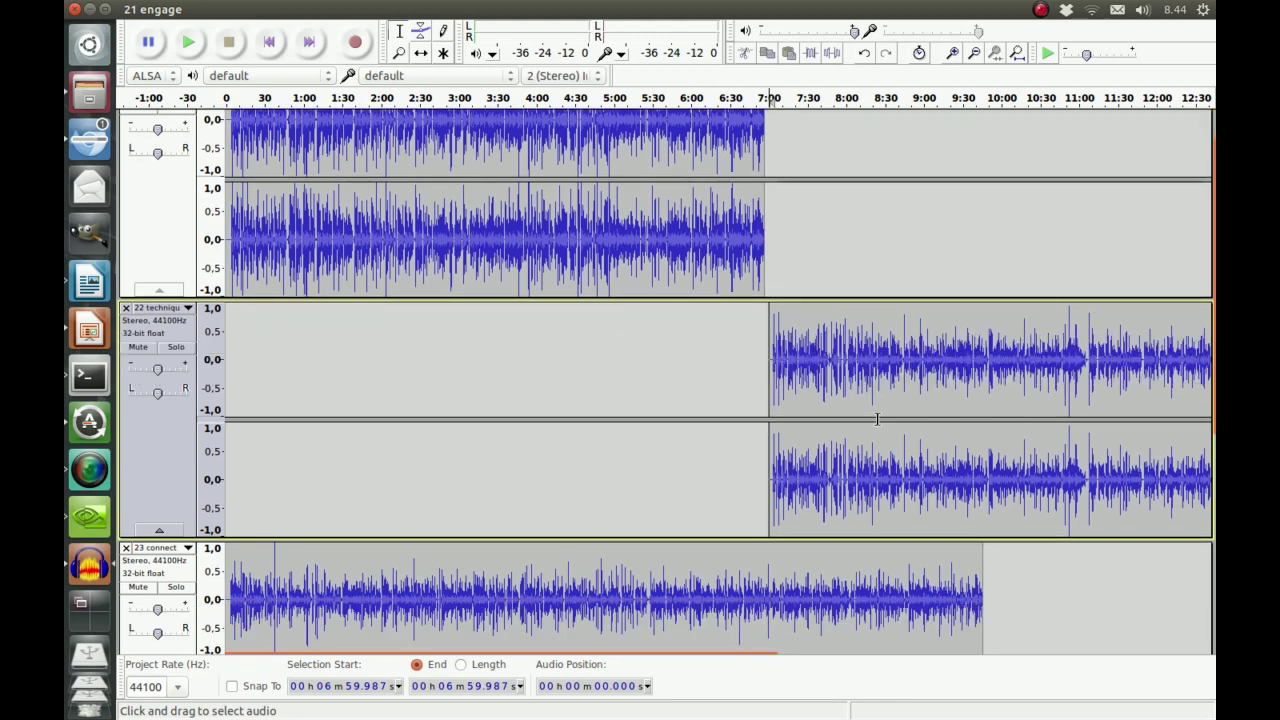
{"action": "scroll", "coordinate": [877, 418], "scroll_direction": "down", "scroll_amount": 2}
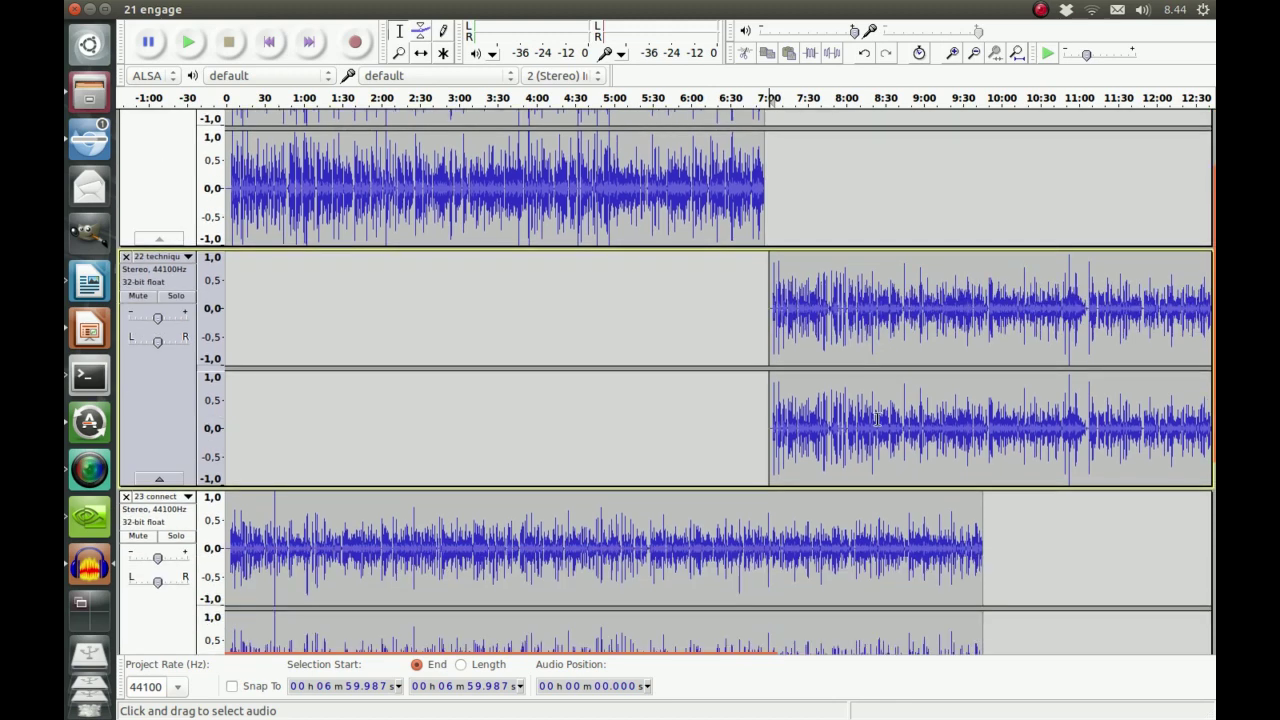
{"action": "scroll", "coordinate": [877, 418], "scroll_direction": "down", "scroll_amount": 2}
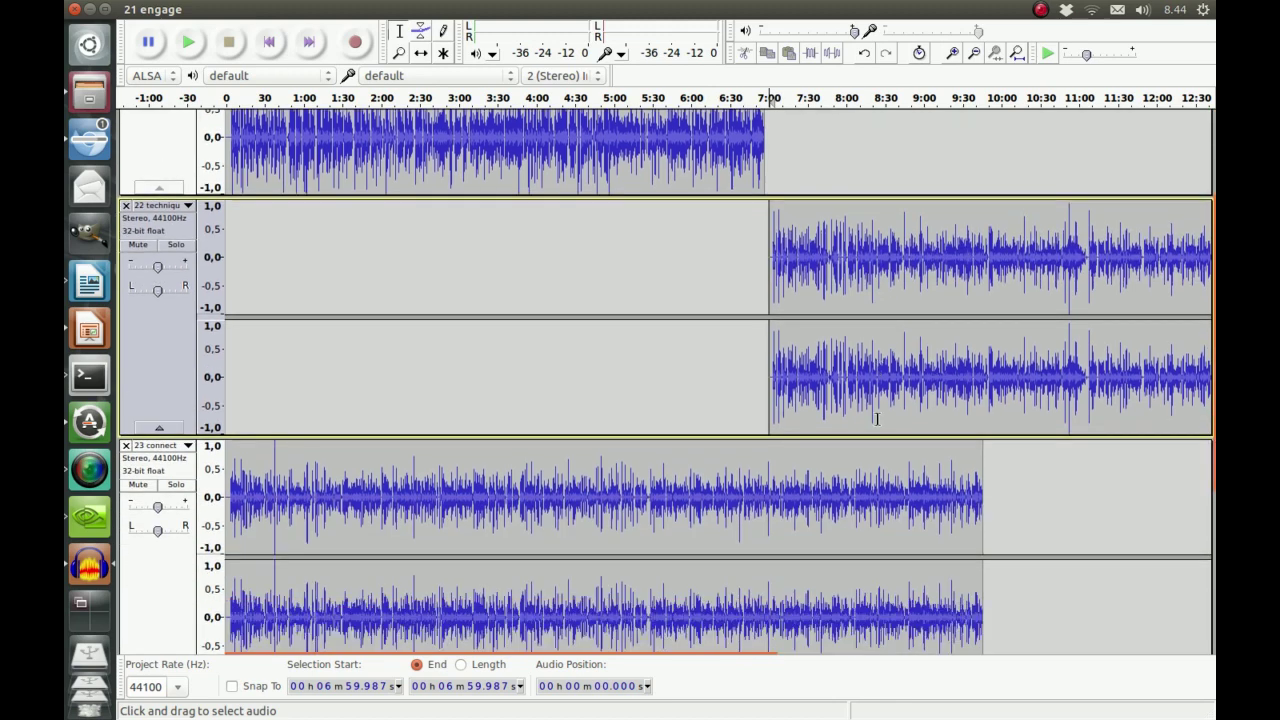
{"action": "scroll", "coordinate": [877, 418], "scroll_direction": "down", "scroll_amount": 2}
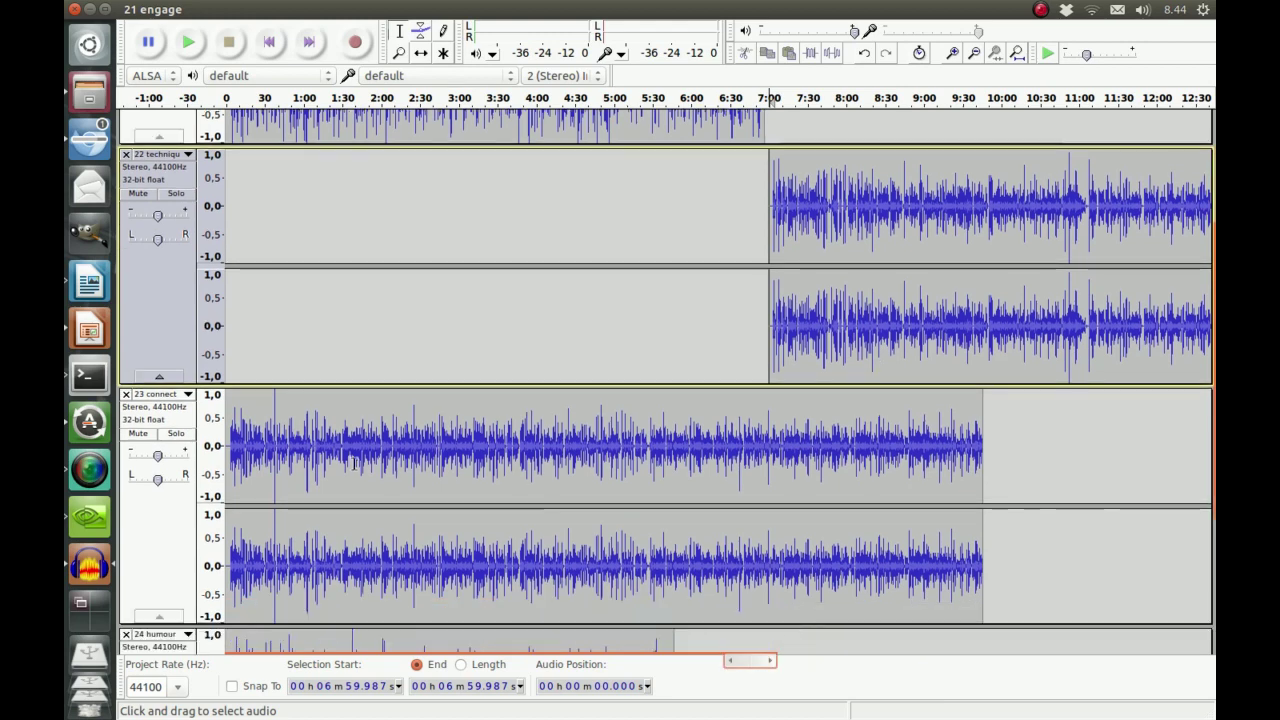
{"action": "left_click", "coordinate": [180, 532]}
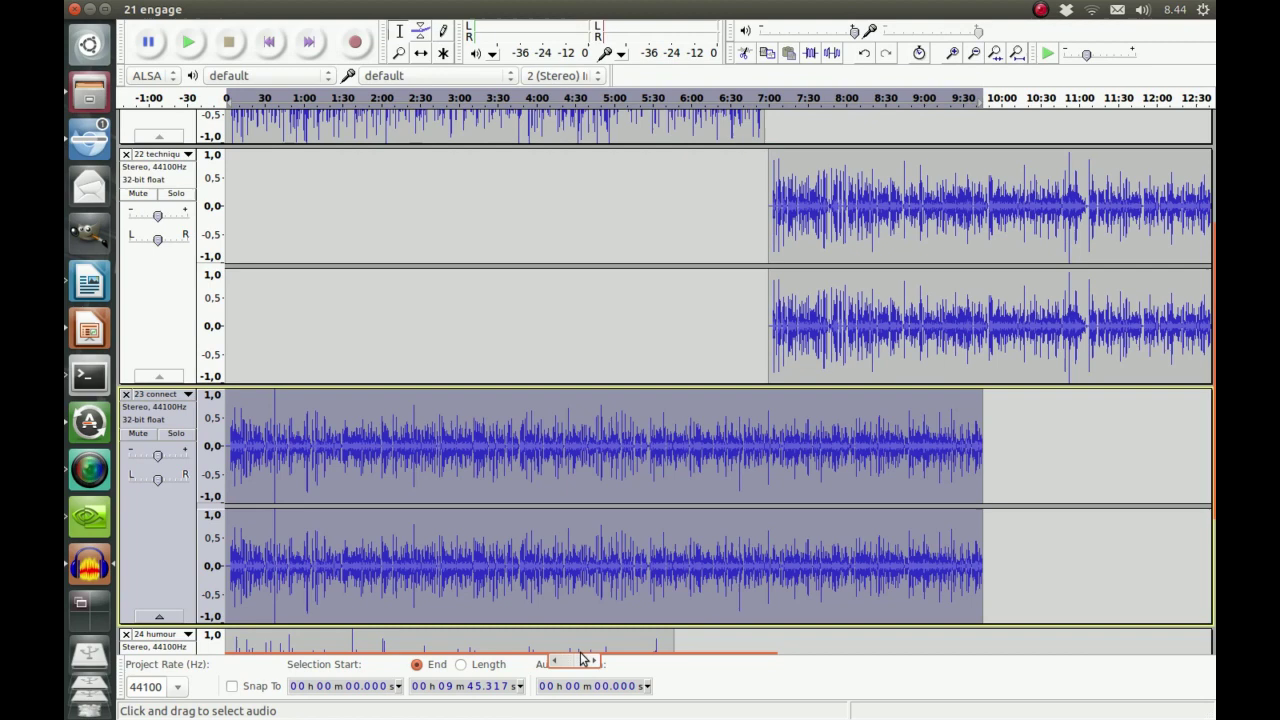
{"action": "left_click_drag", "start_coordinate": [591, 660], "coordinate": [1131, 627]}
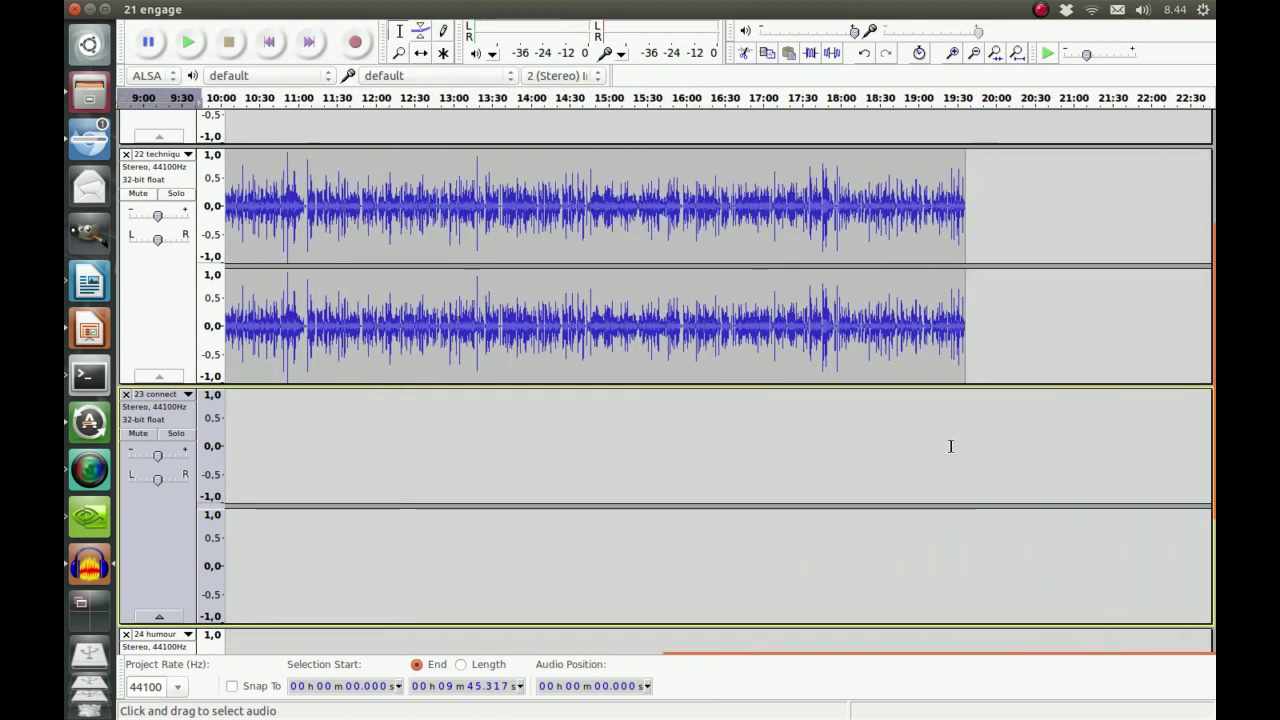
Place the cursor at 19:36.458, where 22 techniques ends, and align 23 connect's start there
{"action": "left_click", "coordinate": [967, 398]}
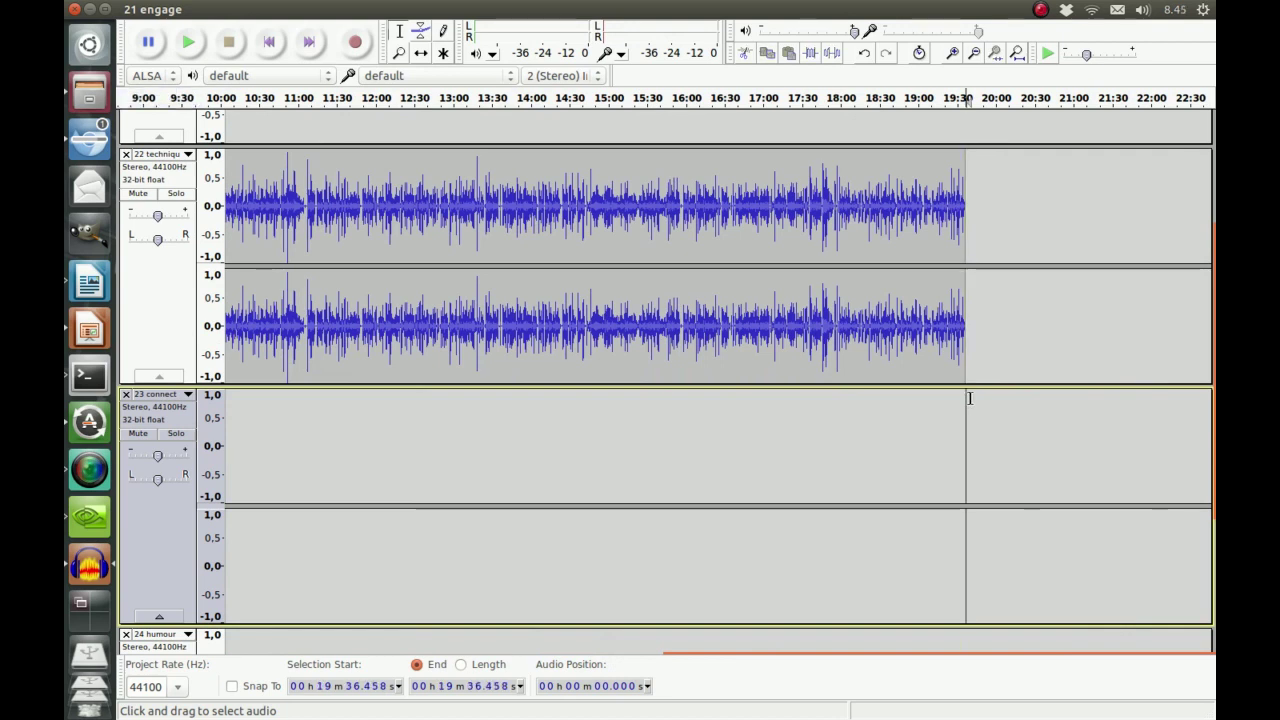
{"action": "left_click", "coordinate": [970, 396]}
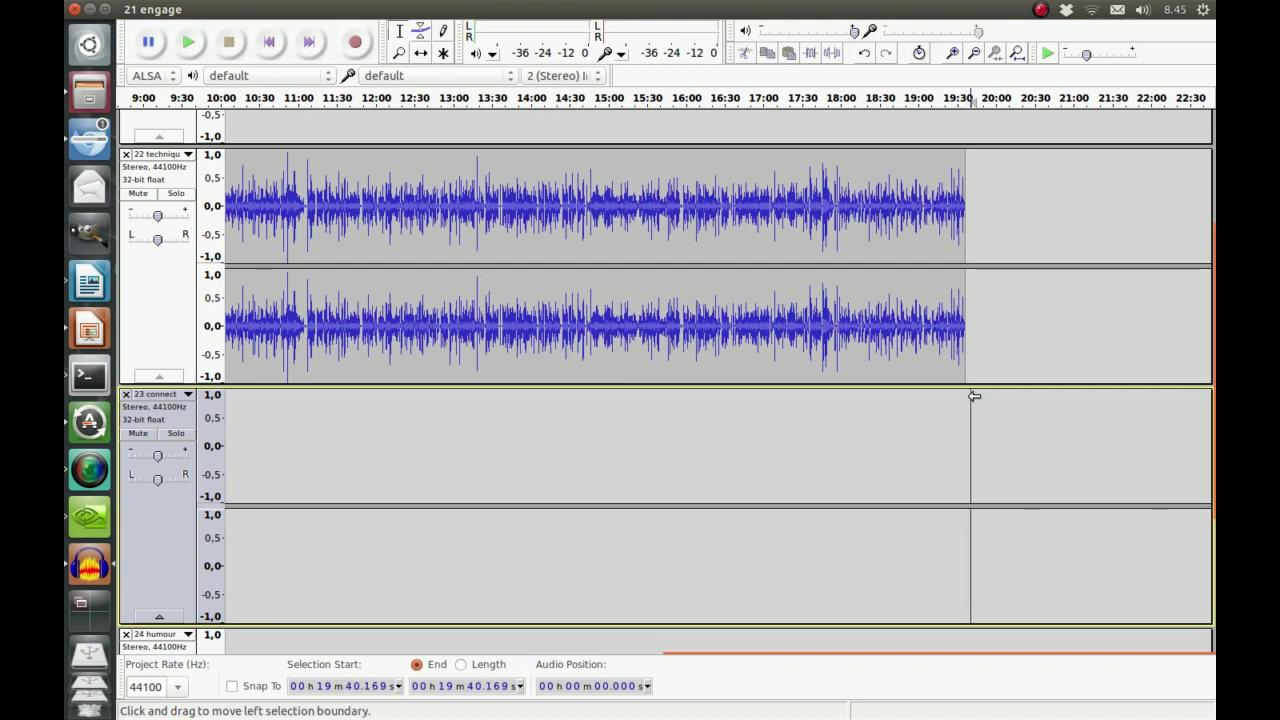
{"action": "left_click", "coordinate": [970, 396]}
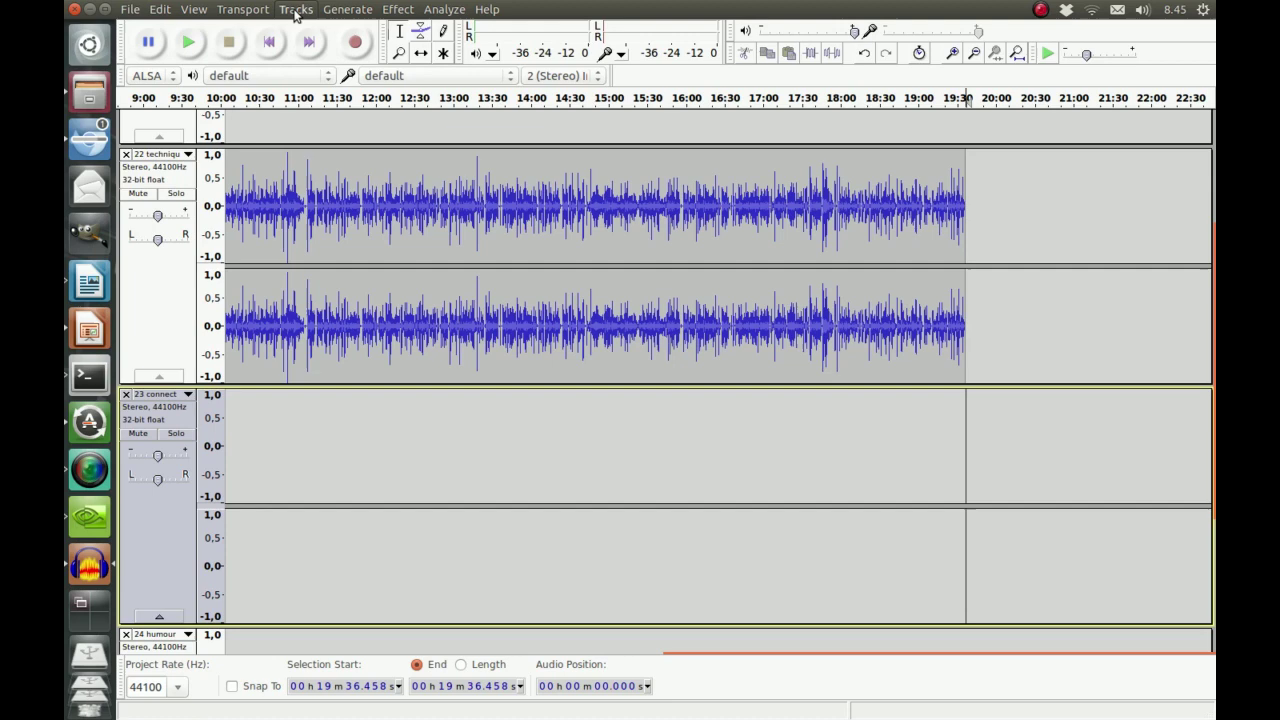
{"action": "left_click", "coordinate": [296, 12]}
{"action": "mouse_move", "coordinate": [400, 183]}
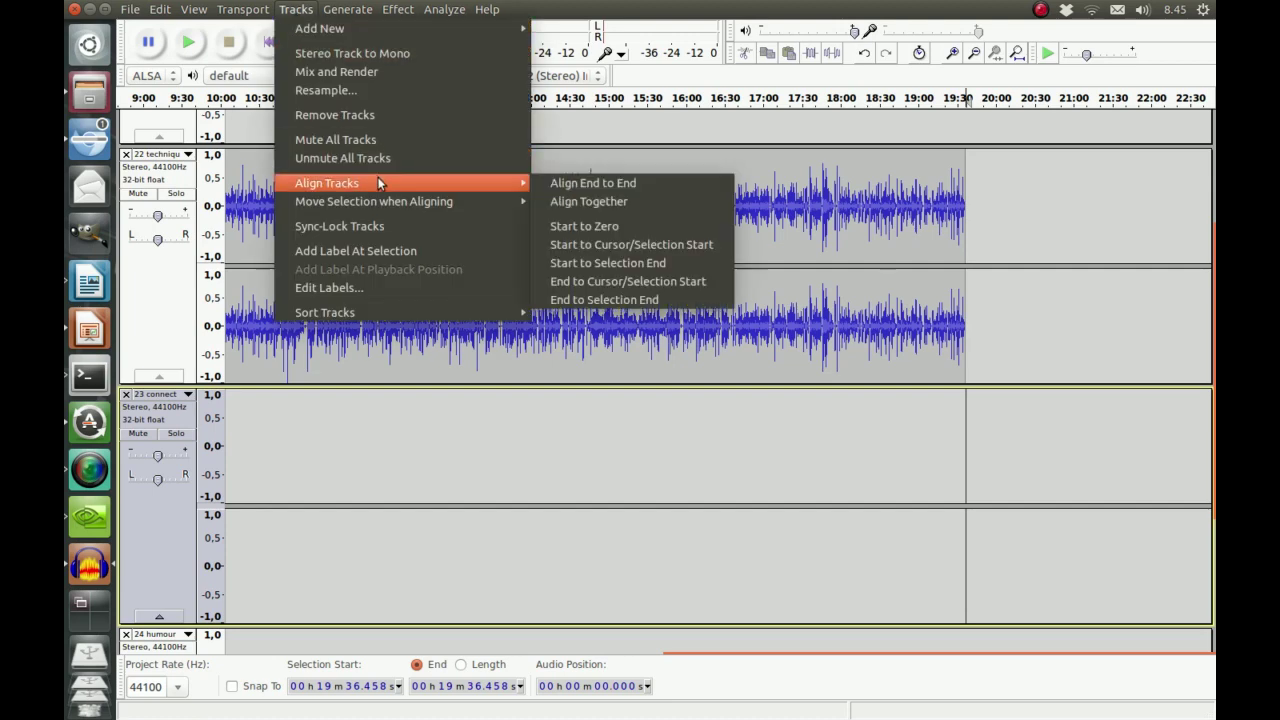
{"action": "left_click", "coordinate": [642, 245]}
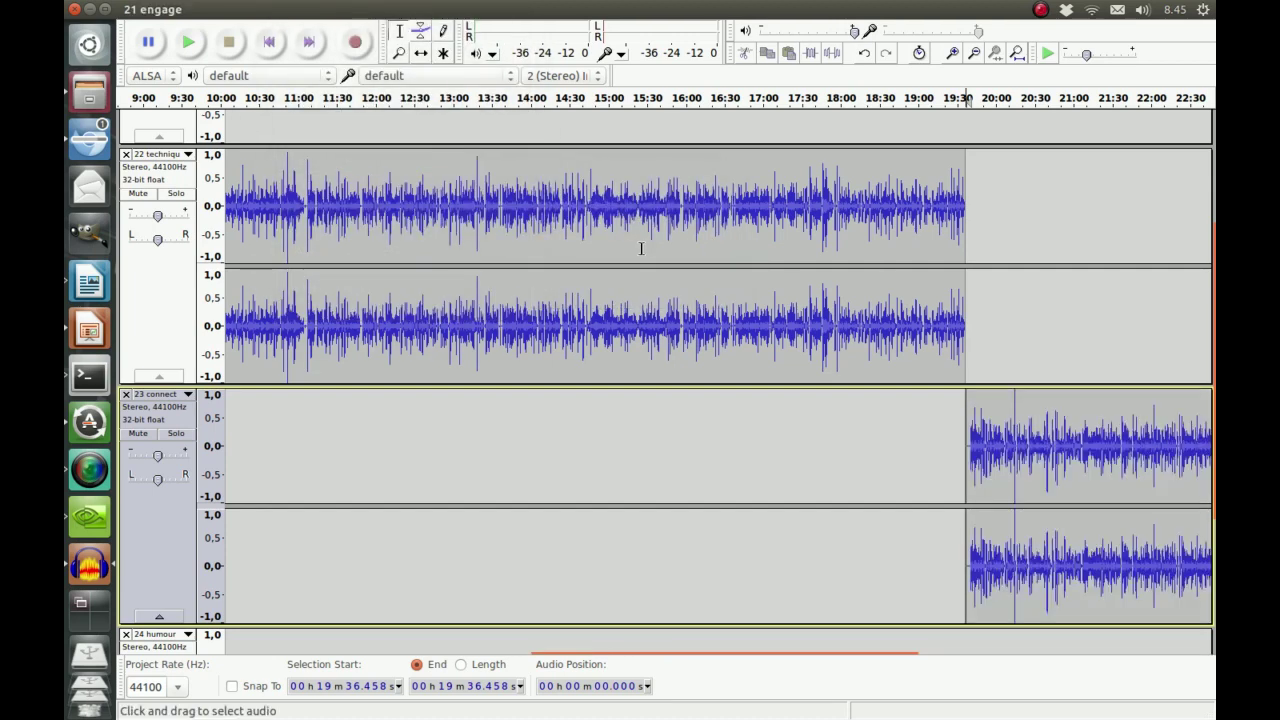
Select 24 humour and align its start to the end of 23 connect, about 29:24.687
{"action": "scroll", "coordinate": [860, 474], "scroll_direction": "down", "scroll_amount": 5}
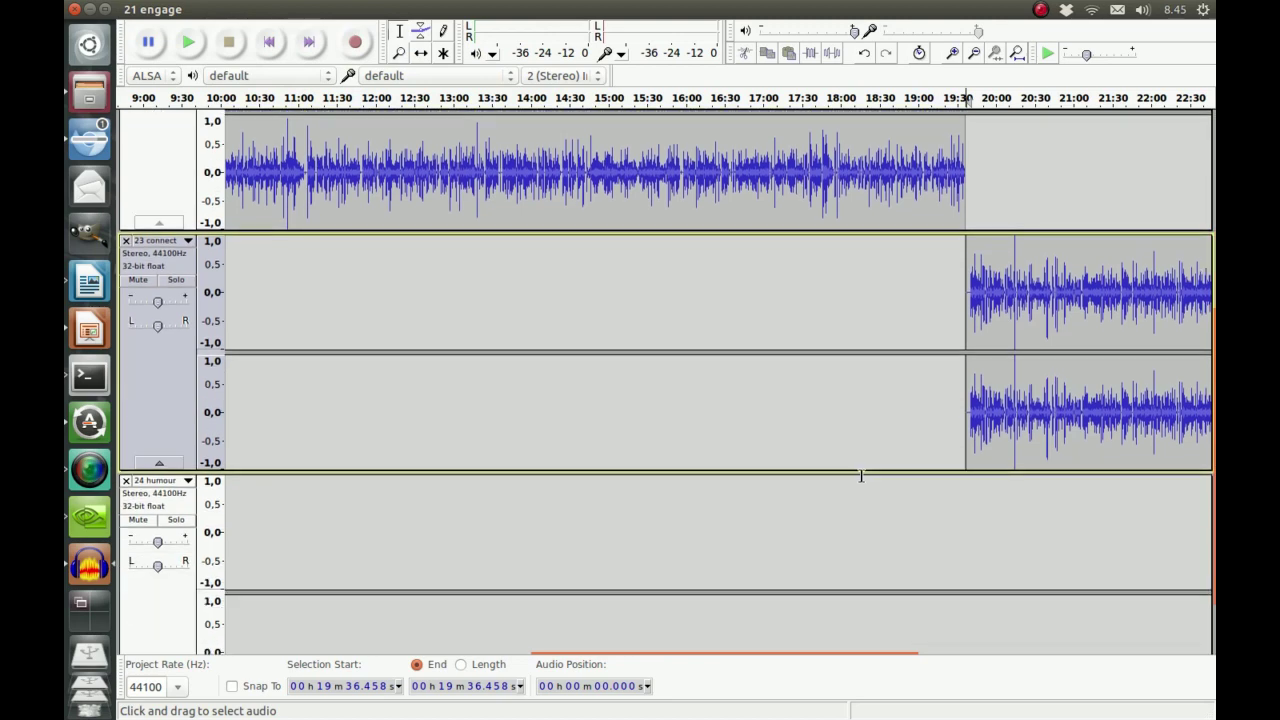
{"action": "scroll", "coordinate": [860, 476], "scroll_direction": "down", "scroll_amount": 2}
{"action": "left_click", "coordinate": [177, 586]}
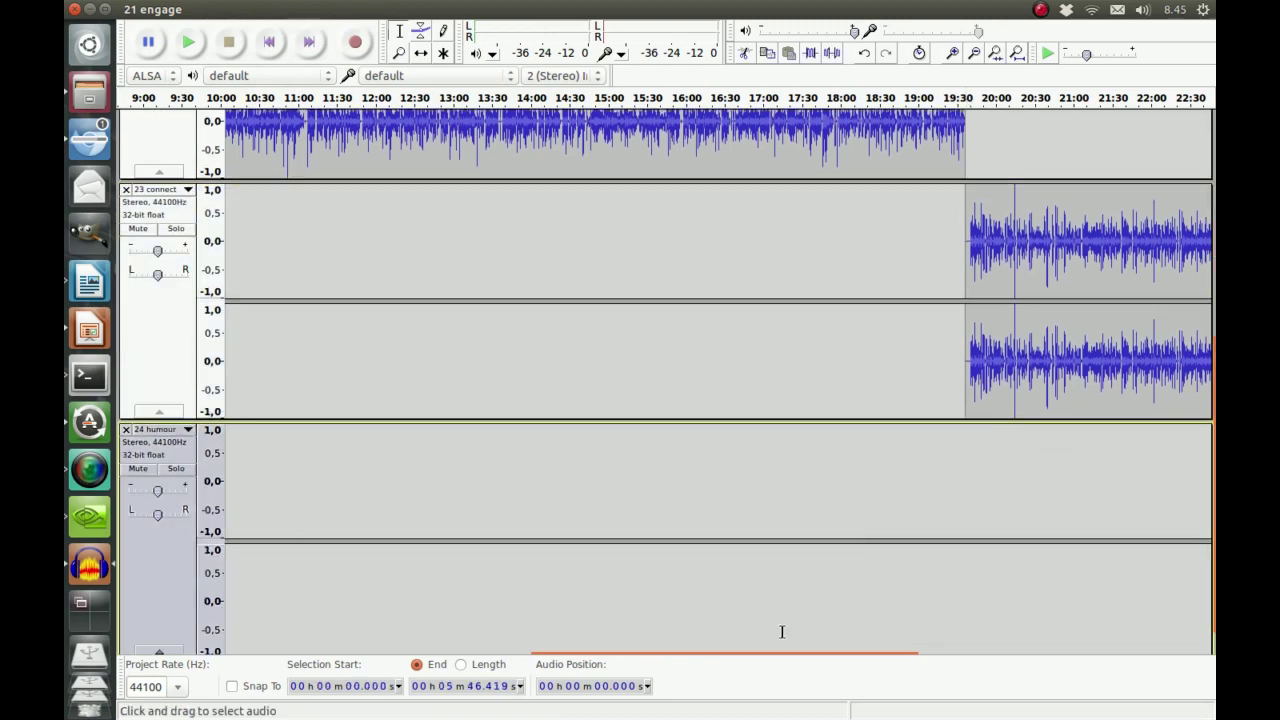
{"action": "left_click_drag", "start_coordinate": [951, 659], "coordinate": [1215, 668]}
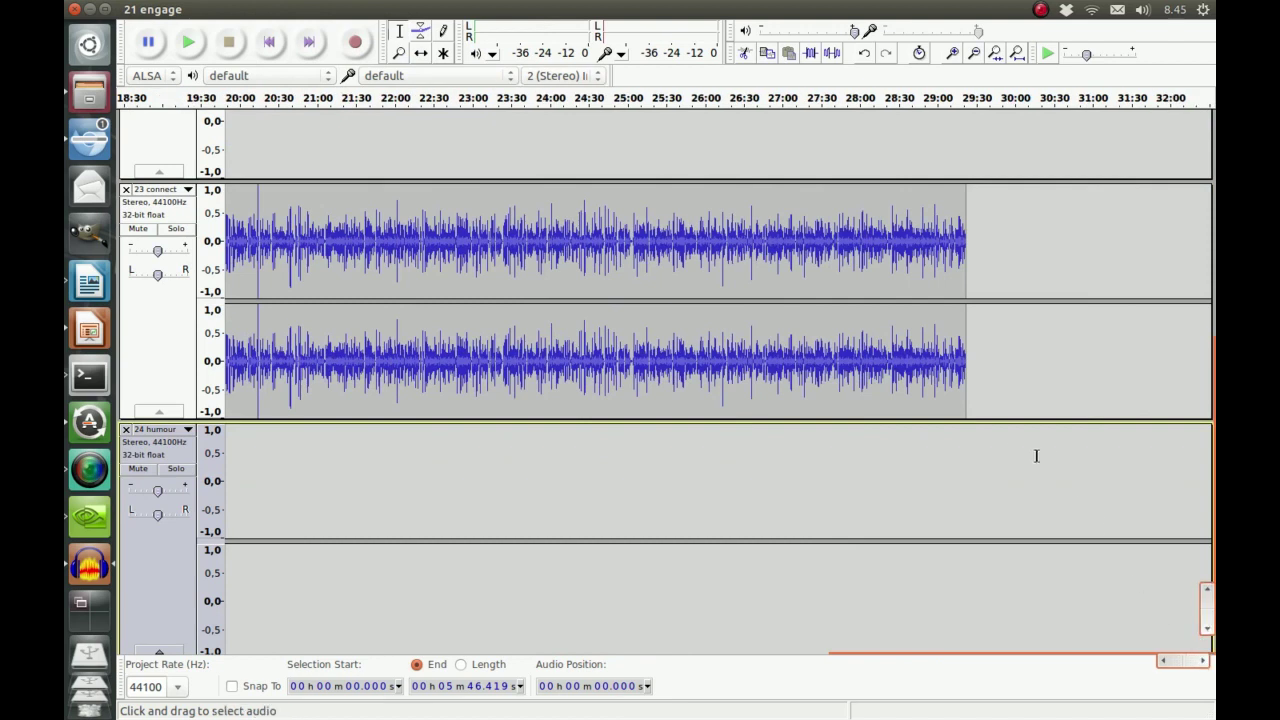
{"action": "left_click", "coordinate": [969, 436]}
{"action": "scroll", "coordinate": [971, 434], "scroll_direction": "down", "scroll_amount": 1}
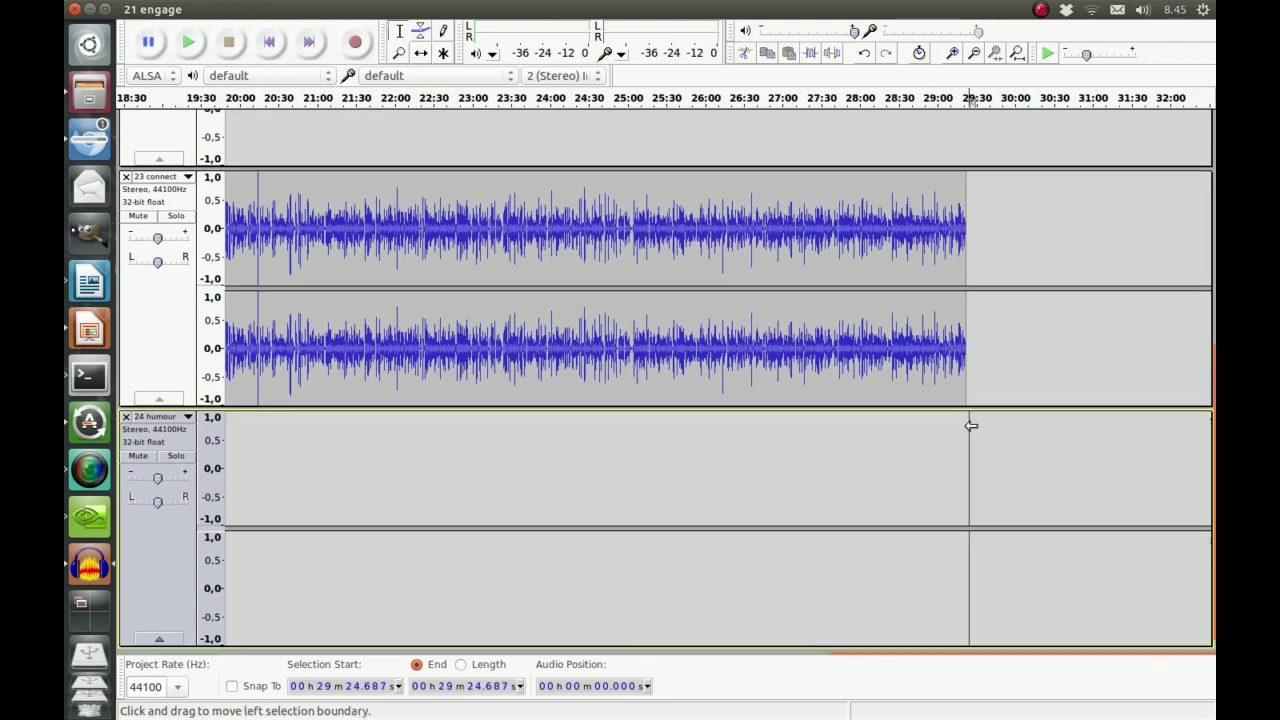
{"action": "left_click", "coordinate": [293, 9]}
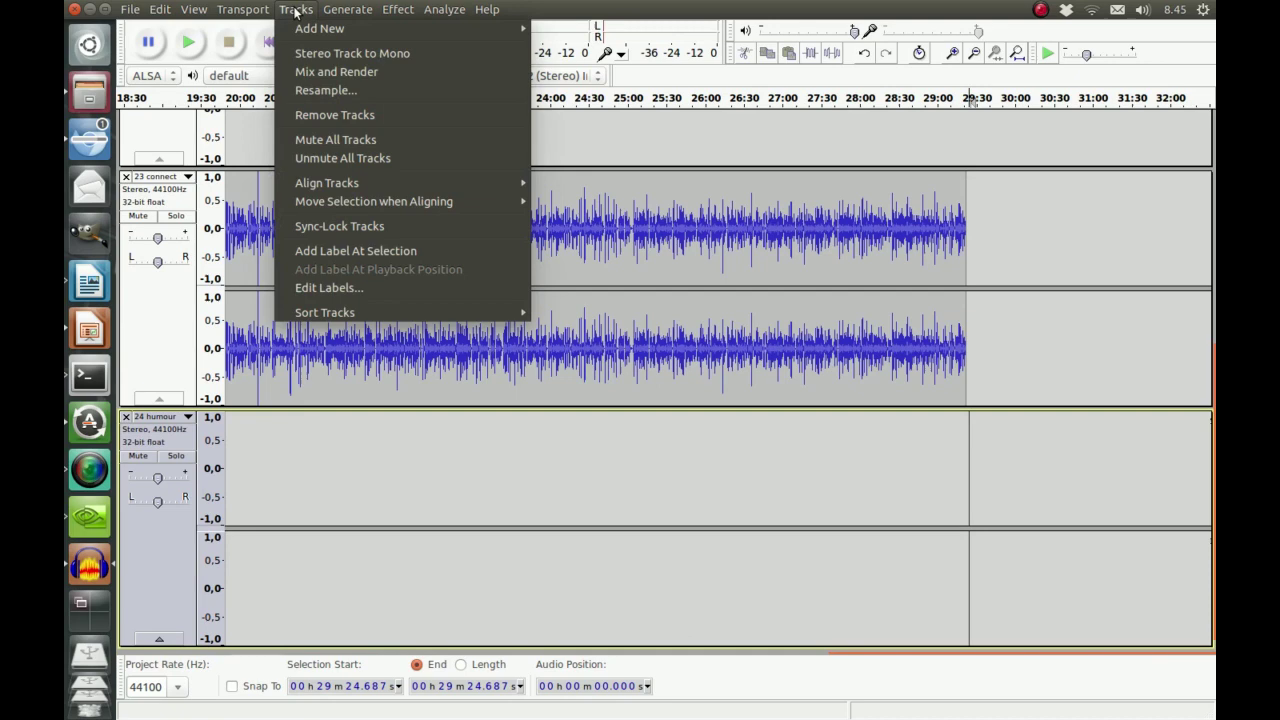
{"action": "mouse_move", "coordinate": [366, 181]}
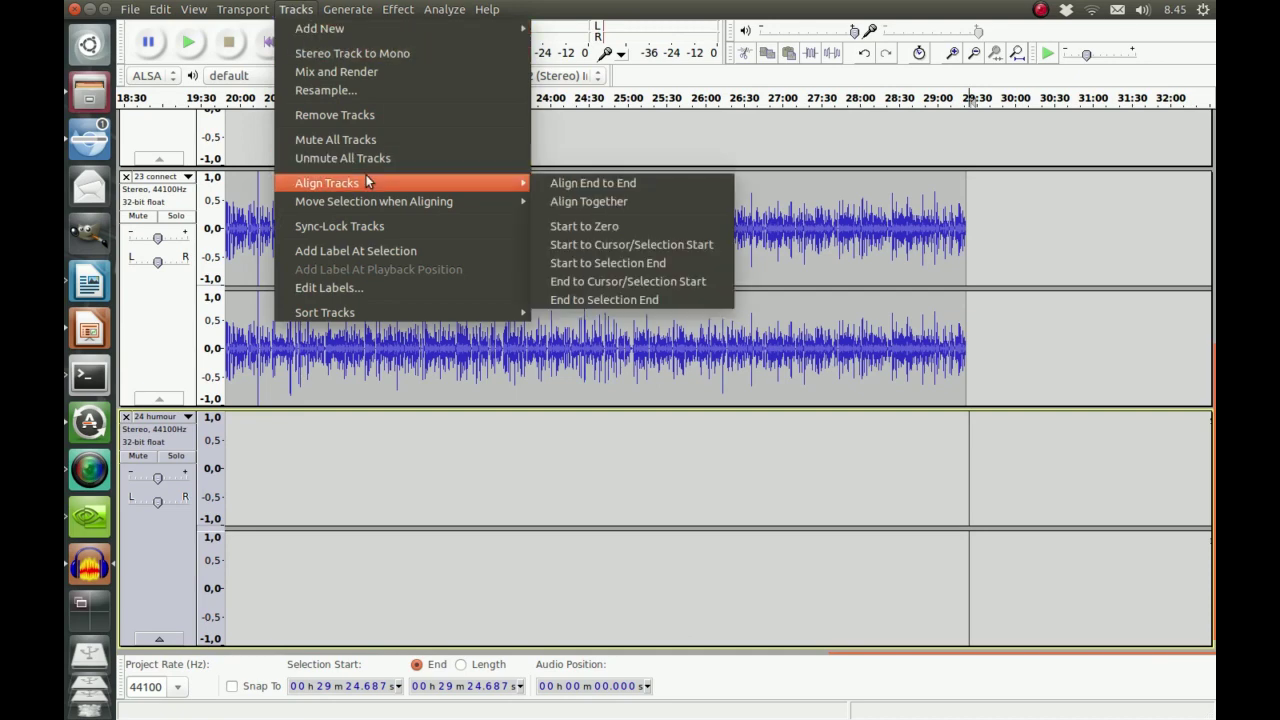
{"action": "left_click", "coordinate": [684, 243]}
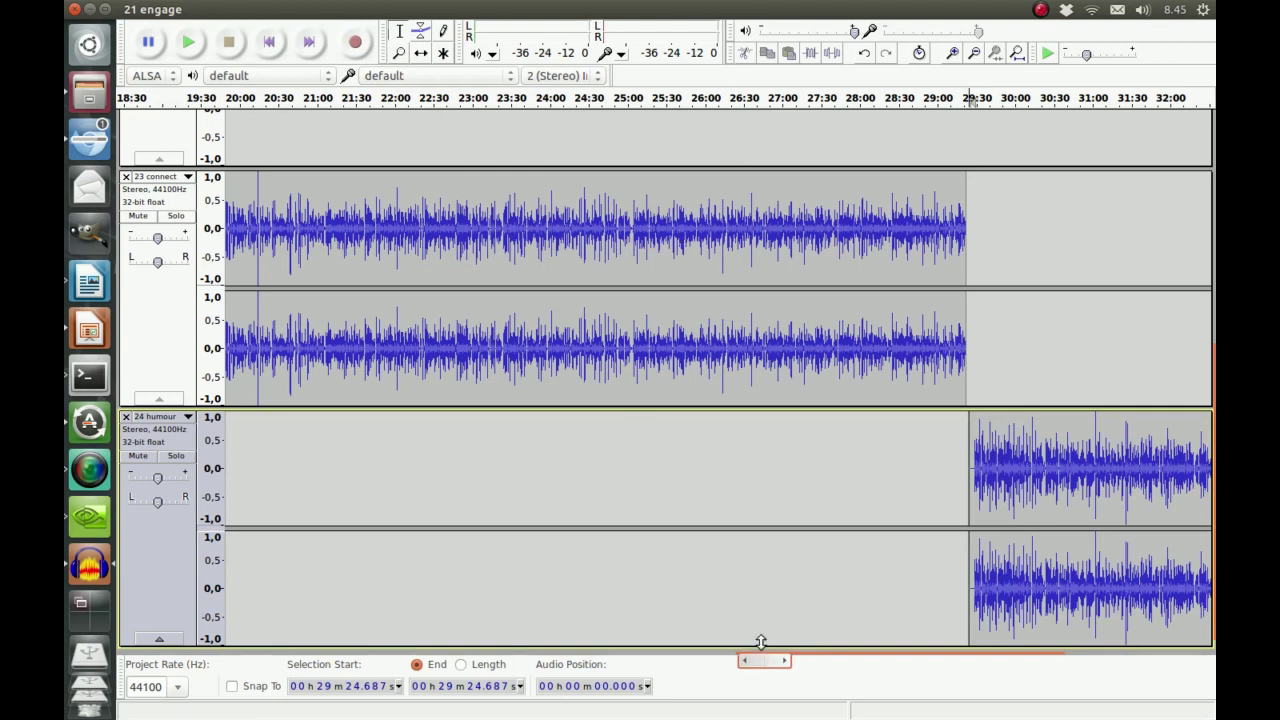
Zoom out twice and scroll to 0:00 to view all four lectures laid end to end
{"action": "scroll", "coordinate": [745, 560], "scroll_direction": "up", "scroll_amount": 1}
{"action": "scroll", "coordinate": [745, 560], "scroll_direction": "up", "scroll_amount": 6}
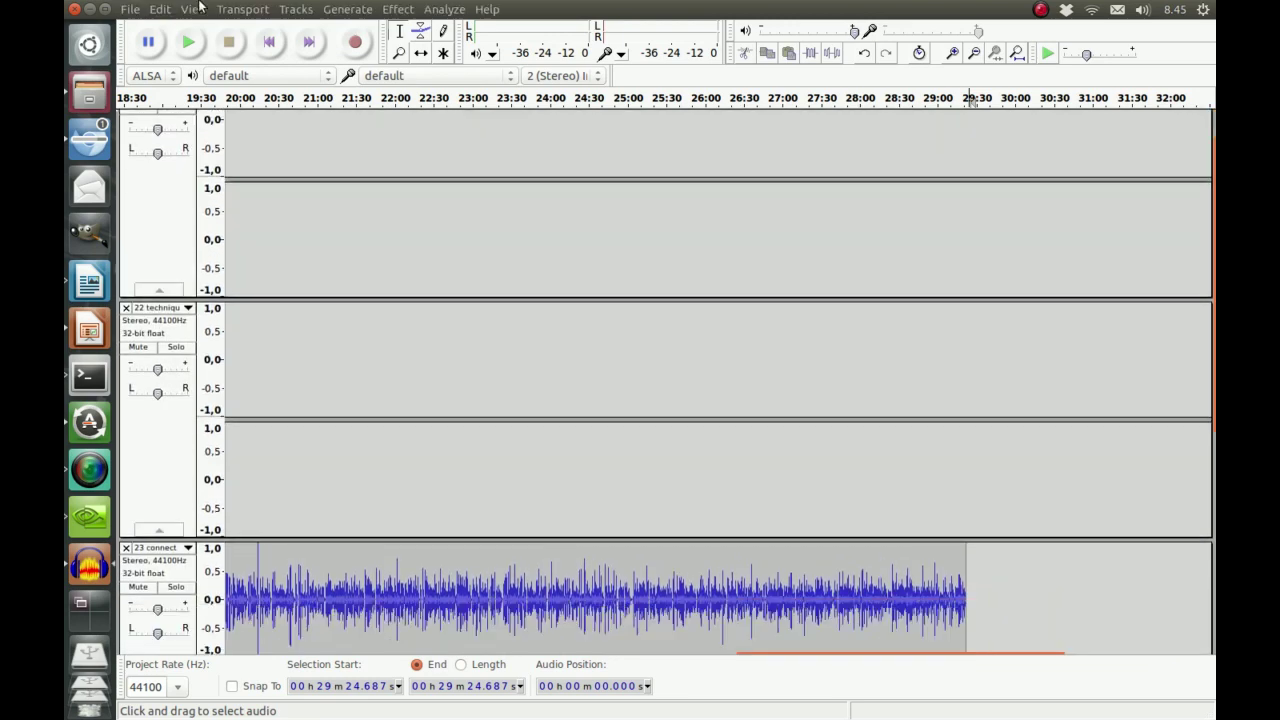
{"action": "left_click", "coordinate": [194, 10]}
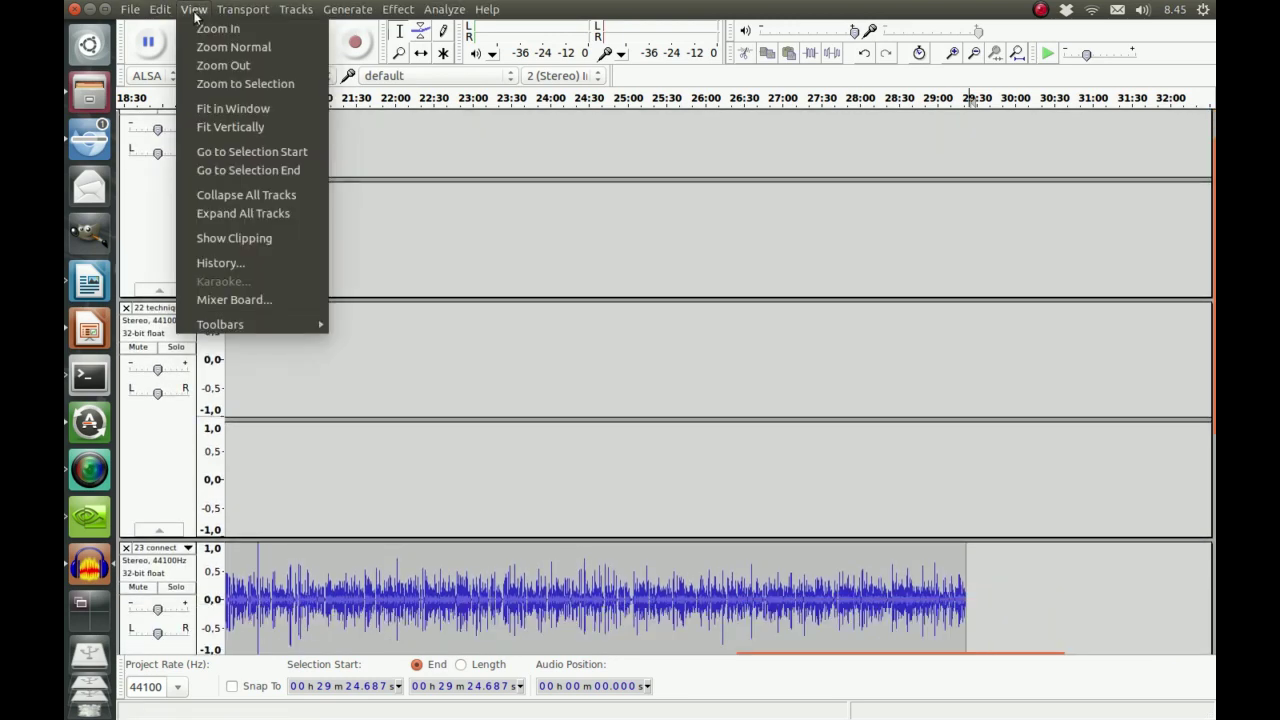
{"action": "left_click", "coordinate": [222, 65]}
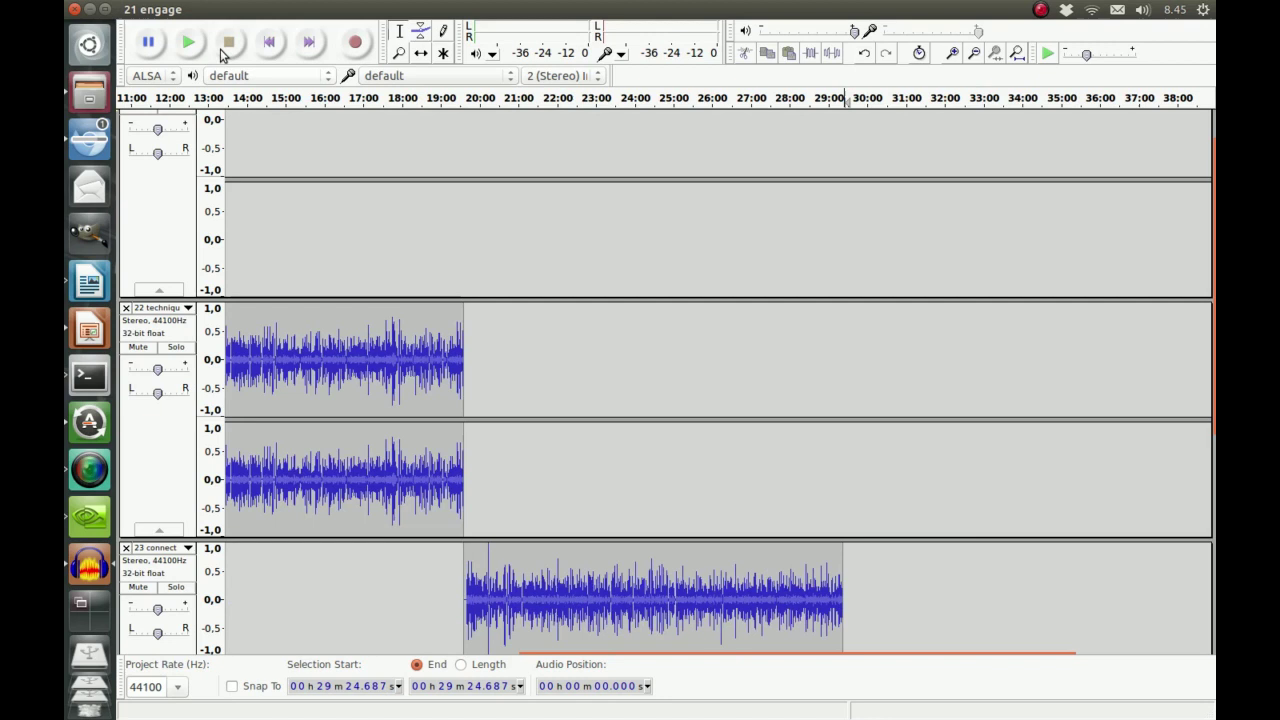
{"action": "left_click", "coordinate": [194, 10]}
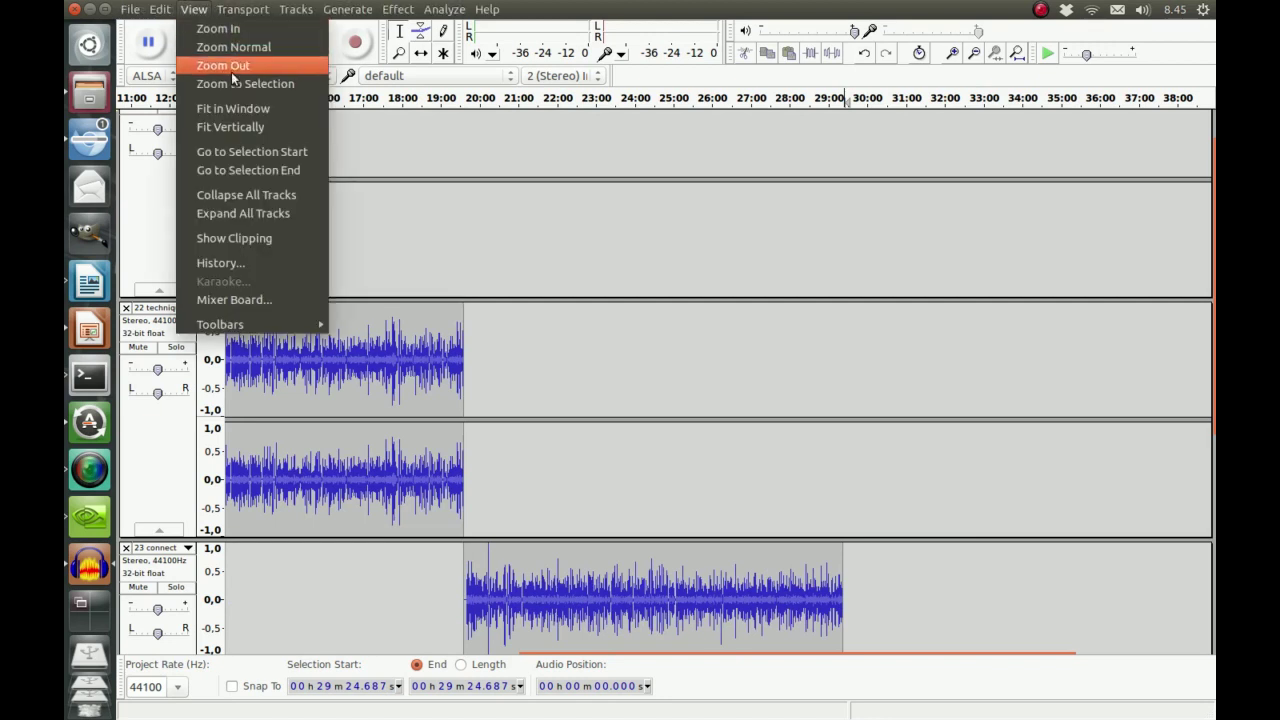
{"action": "left_click", "coordinate": [229, 66]}
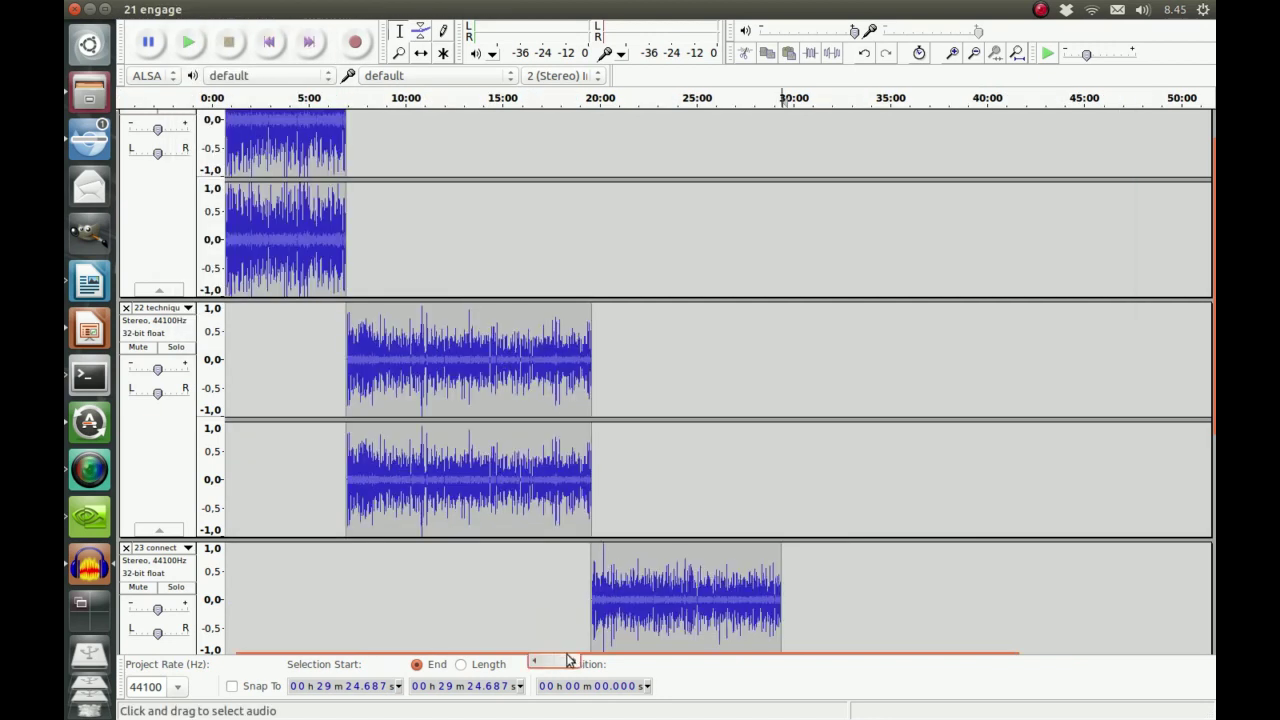
{"action": "left_click_drag", "start_coordinate": [549, 665], "coordinate": [284, 663]}
{"action": "scroll", "coordinate": [382, 457], "scroll_direction": "up", "scroll_amount": 1}
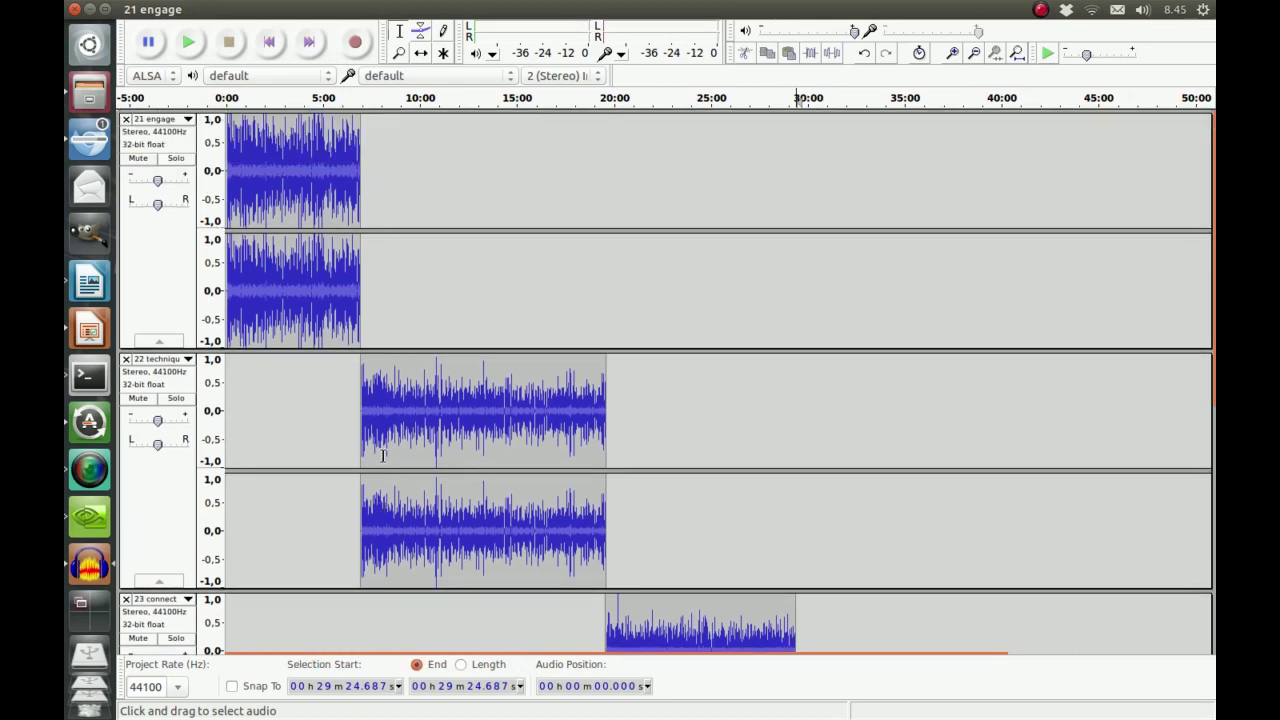
{"action": "scroll", "coordinate": [382, 457], "scroll_direction": "down", "scroll_amount": 8}
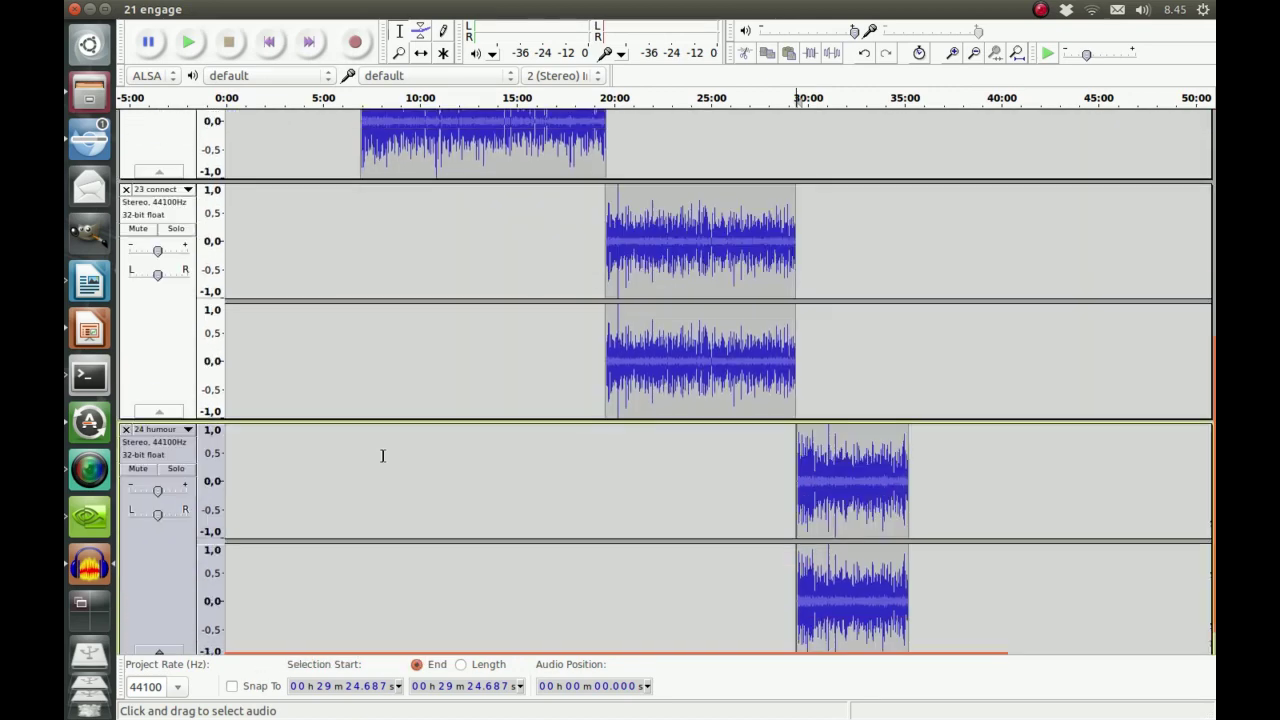
{"action": "scroll", "coordinate": [382, 456], "scroll_direction": "up", "scroll_amount": 8}
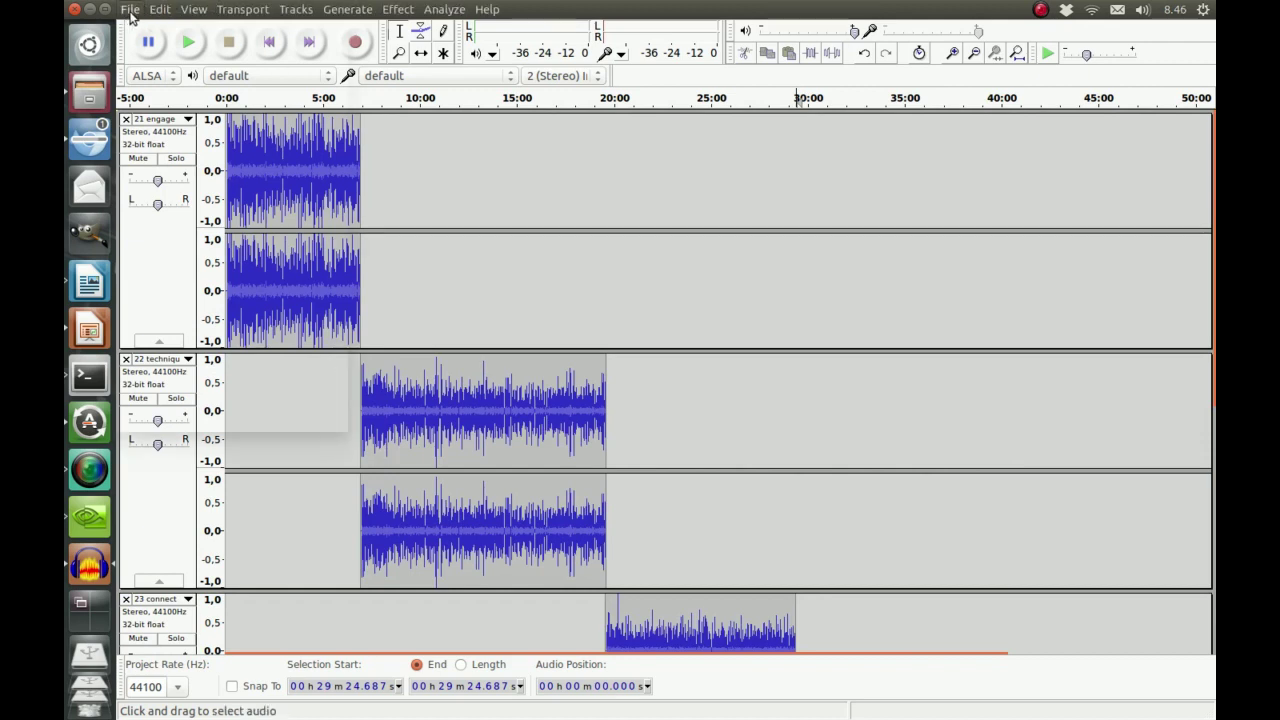
{"action": "left_click", "coordinate": [130, 10]}
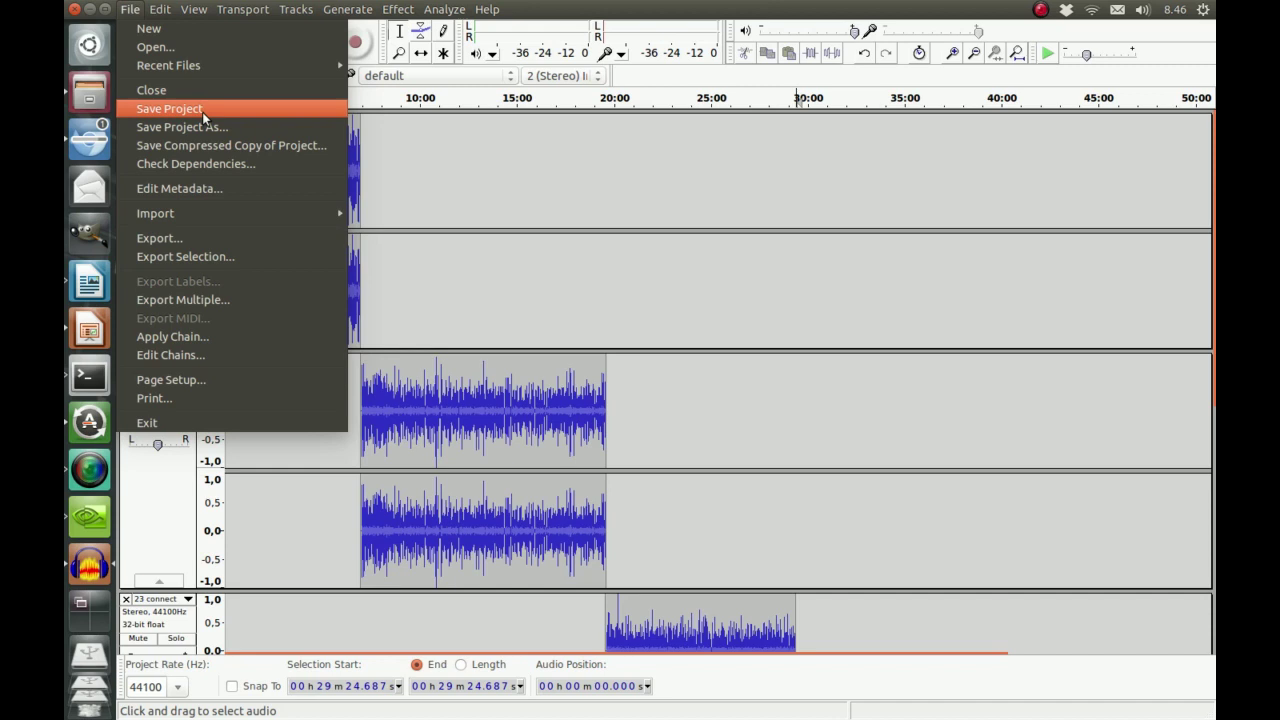
{"action": "left_click", "coordinate": [215, 238]}
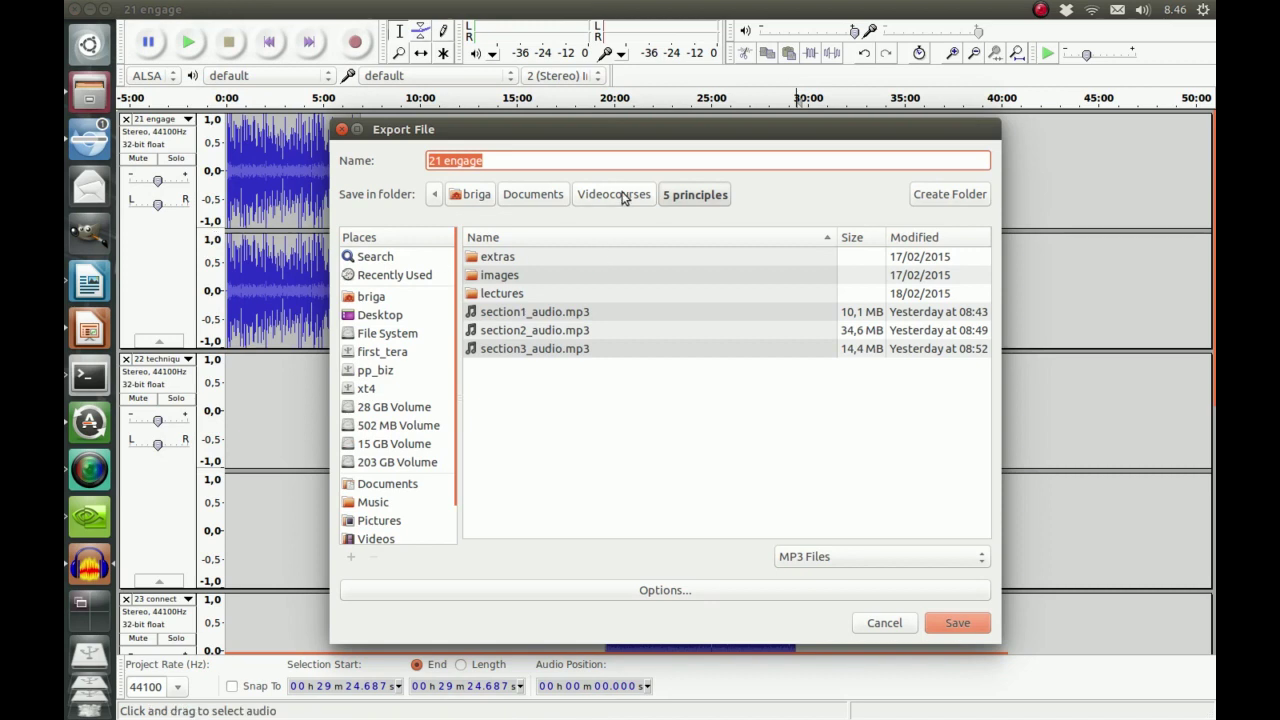
Choose Videocourses > SP English > lectures as the export folder
{"action": "left_click", "coordinate": [614, 194]}
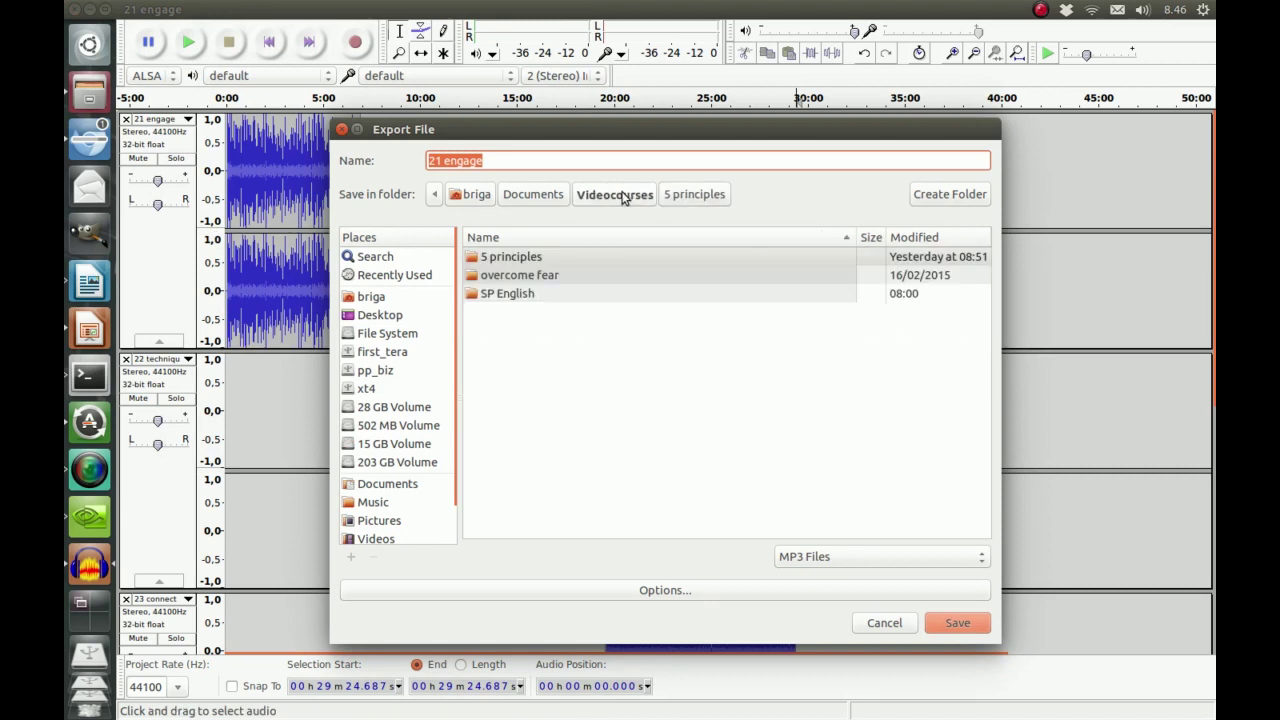
{"action": "double_click", "coordinate": [514, 292]}
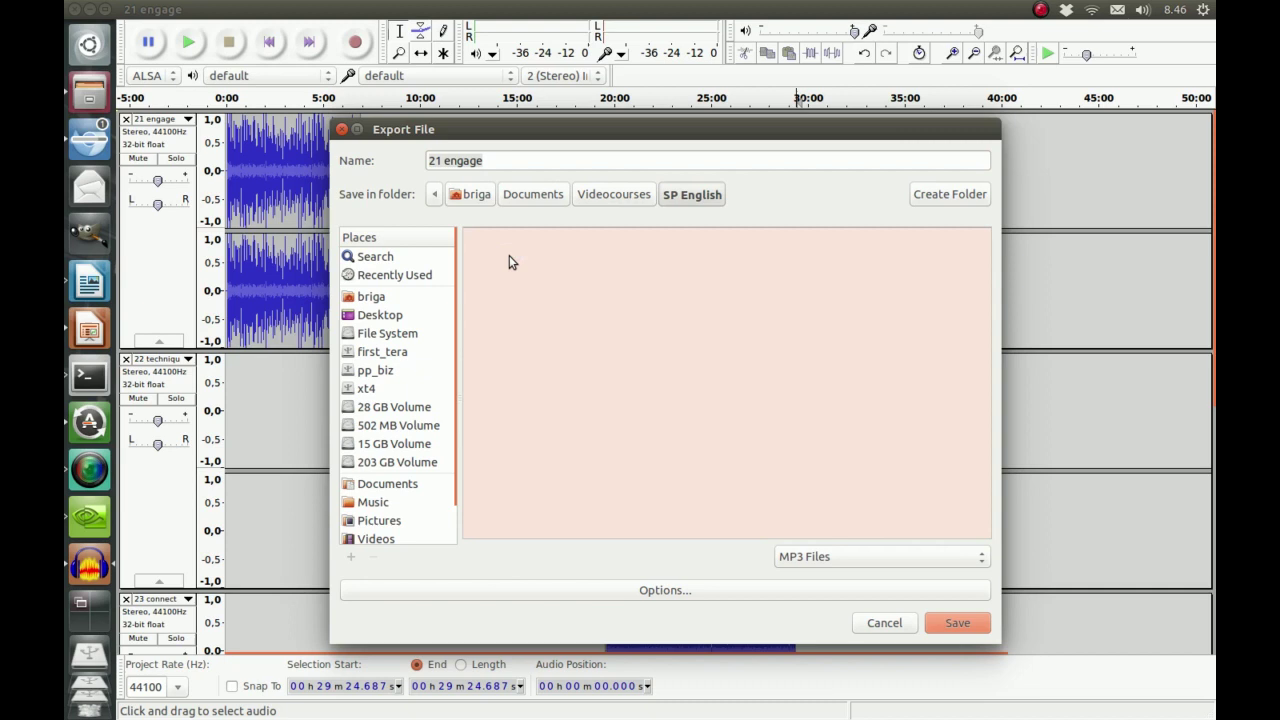
{"action": "double_click", "coordinate": [509, 256]}
Name the export audio_section5 and keep MP3 Files as the format
{"action": "triple_click", "coordinate": [508, 161]}
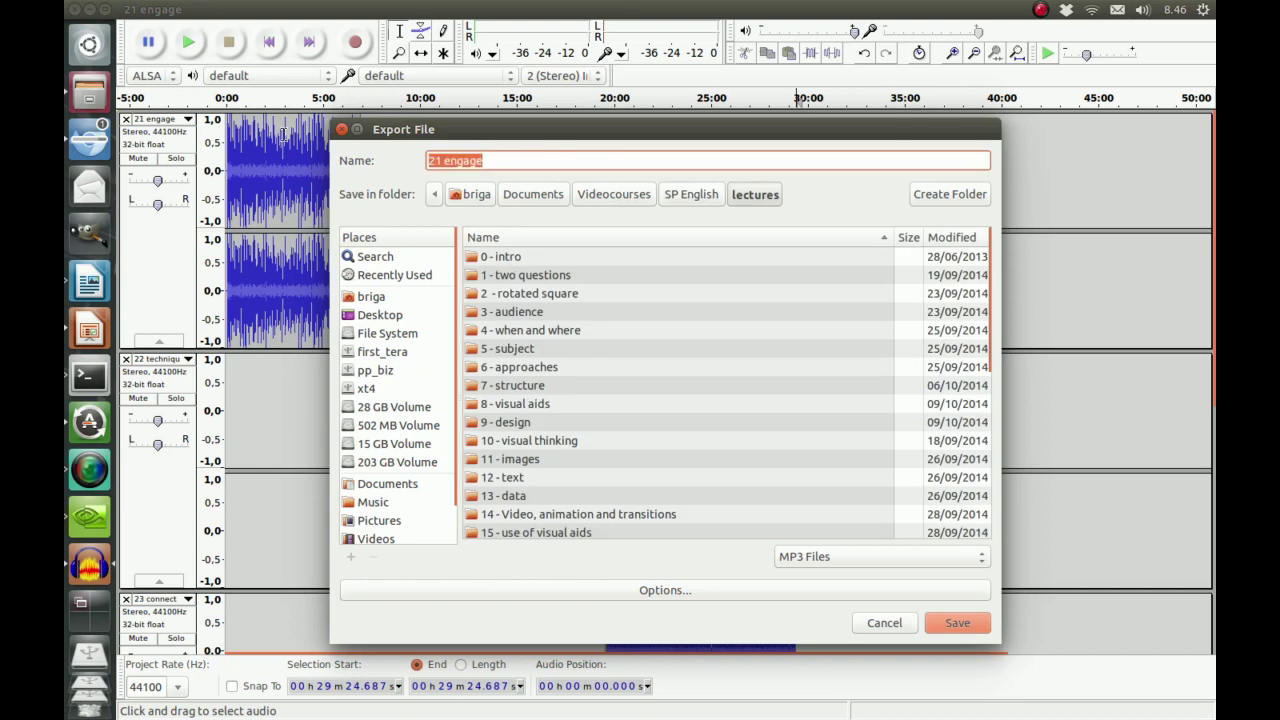
{"action": "type", "text": "audio"}
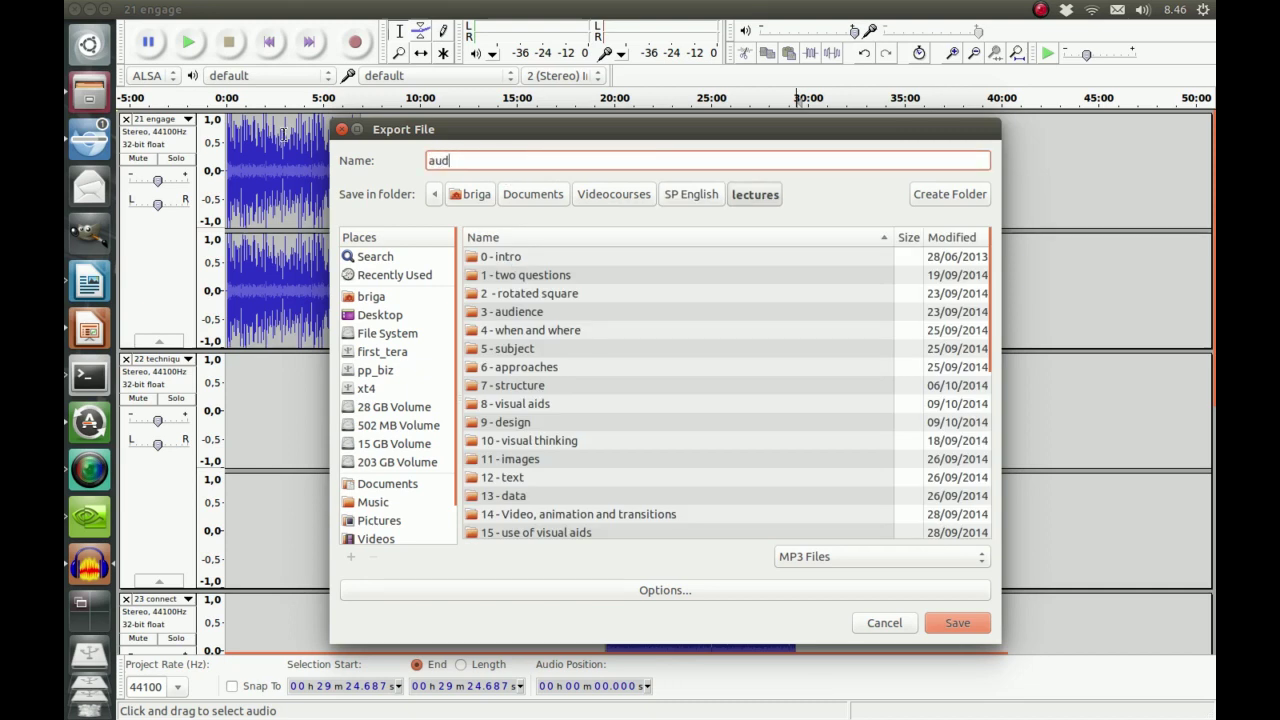
{"action": "key", "text": "BackSpace"}
{"action": "key", "text": "BackSpace"}
{"action": "type", "text": "io_section5"}
{"action": "left_click", "coordinate": [850, 557]}
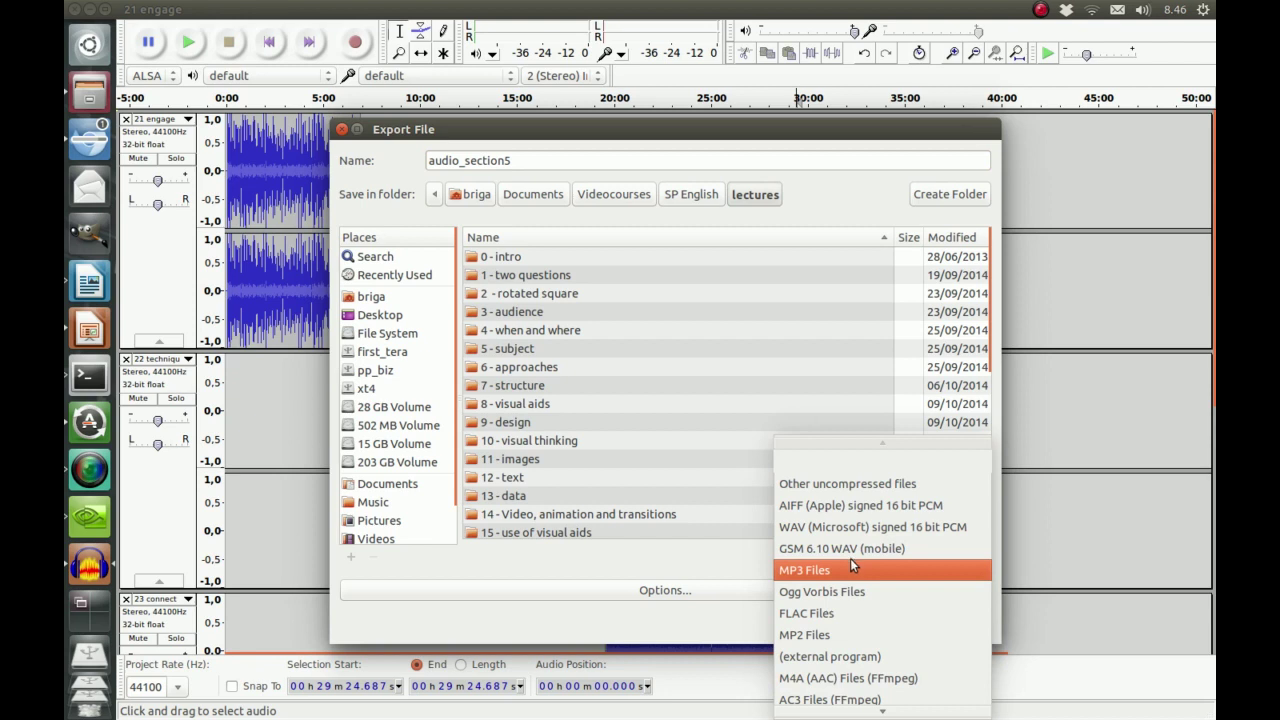
{"action": "left_click", "coordinate": [850, 566]}
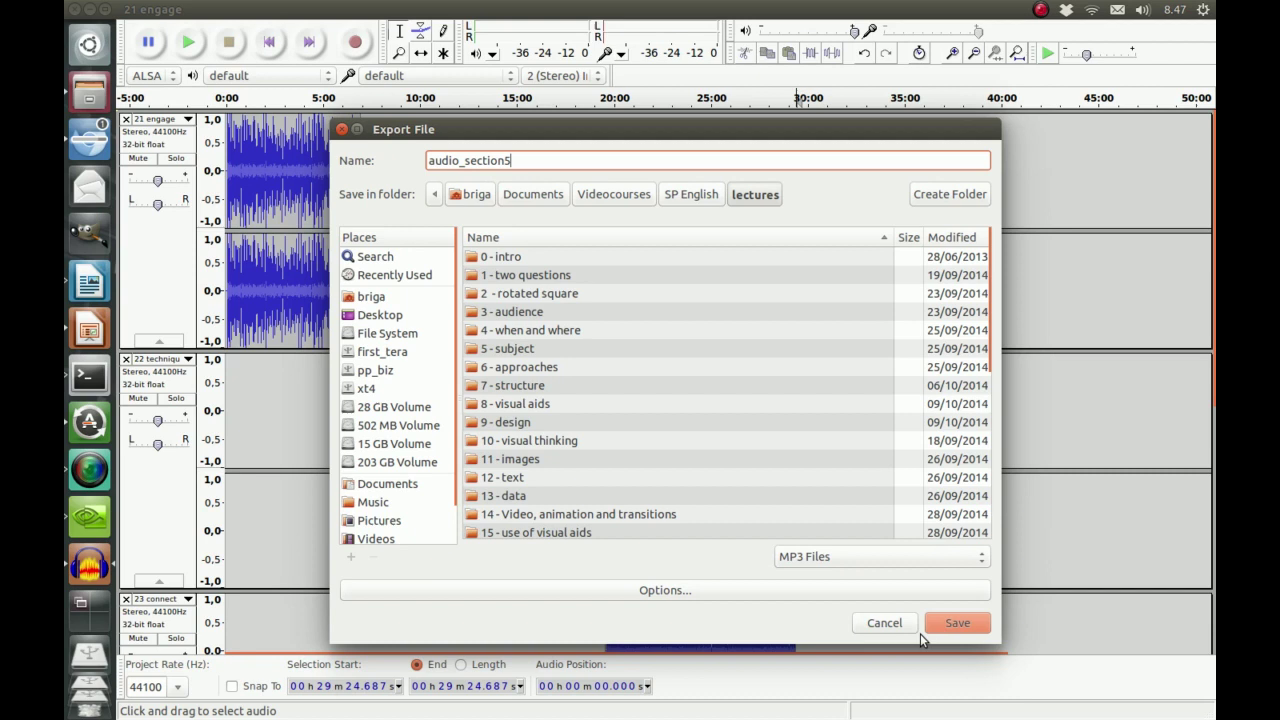
Set the MP3 bit rate to 256 kbps and confirm the options
{"action": "left_click", "coordinate": [812, 588]}
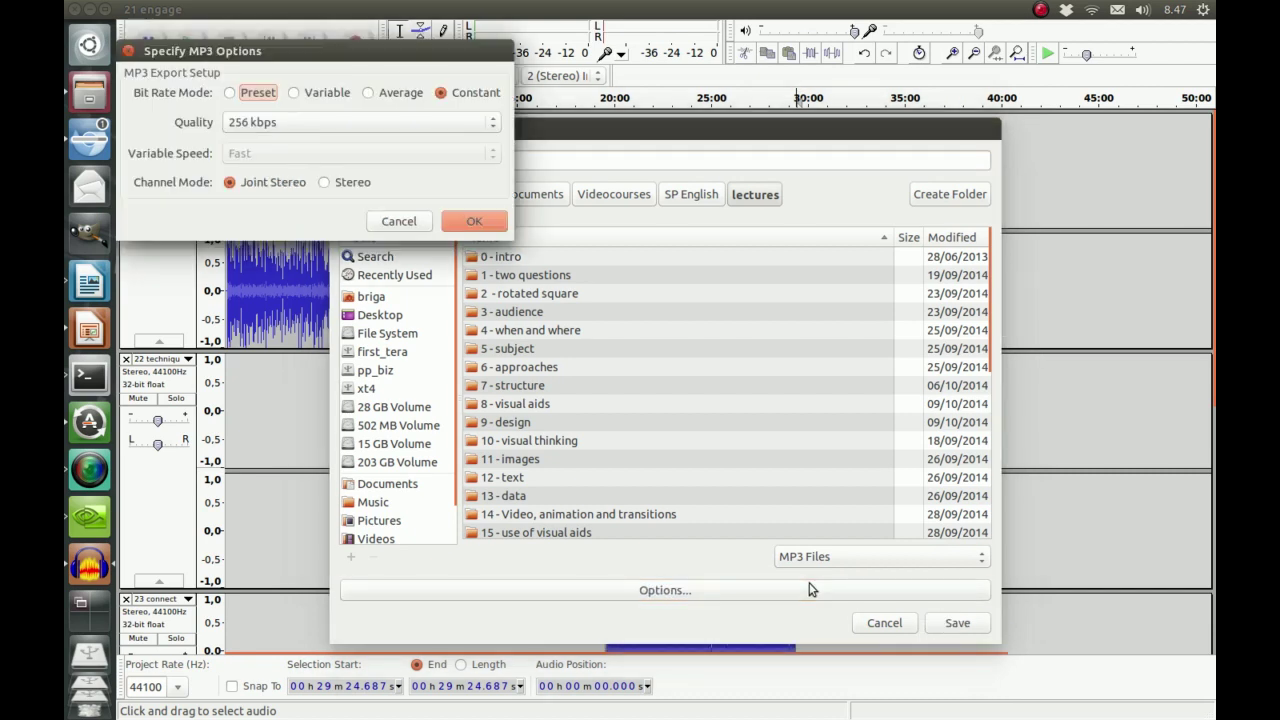
{"action": "left_click", "coordinate": [291, 124]}
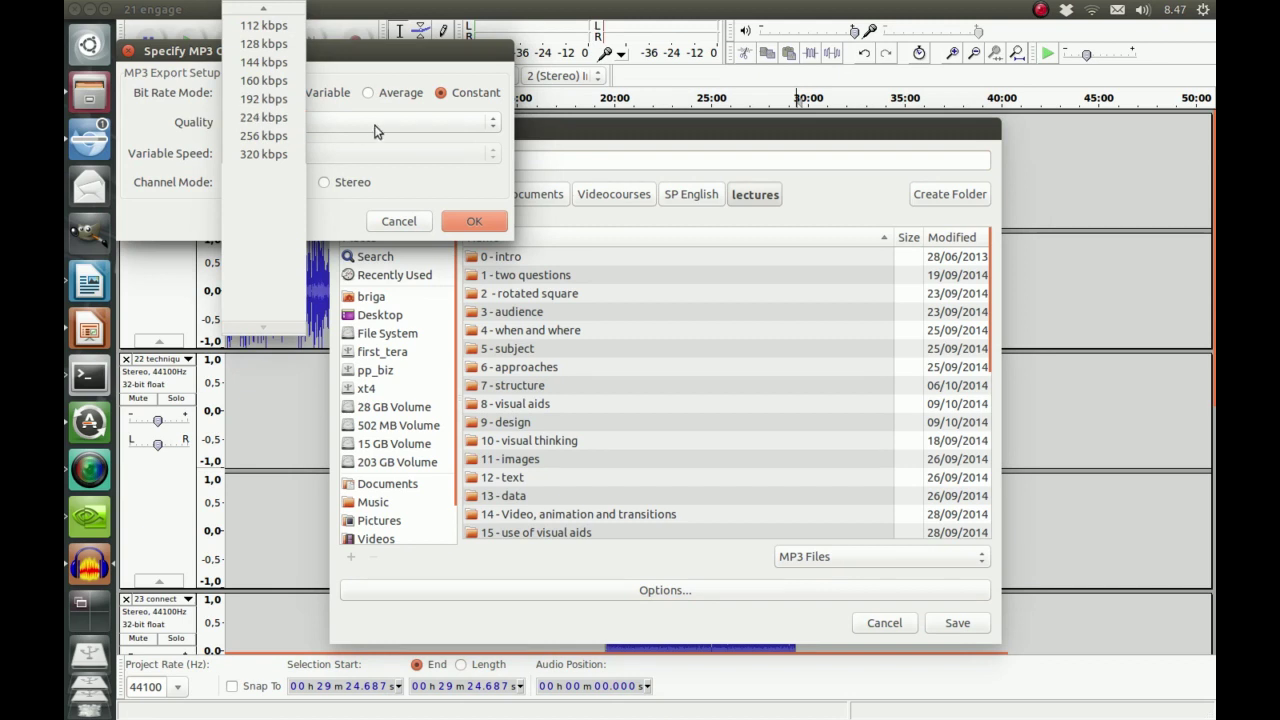
{"action": "left_click", "coordinate": [289, 136]}
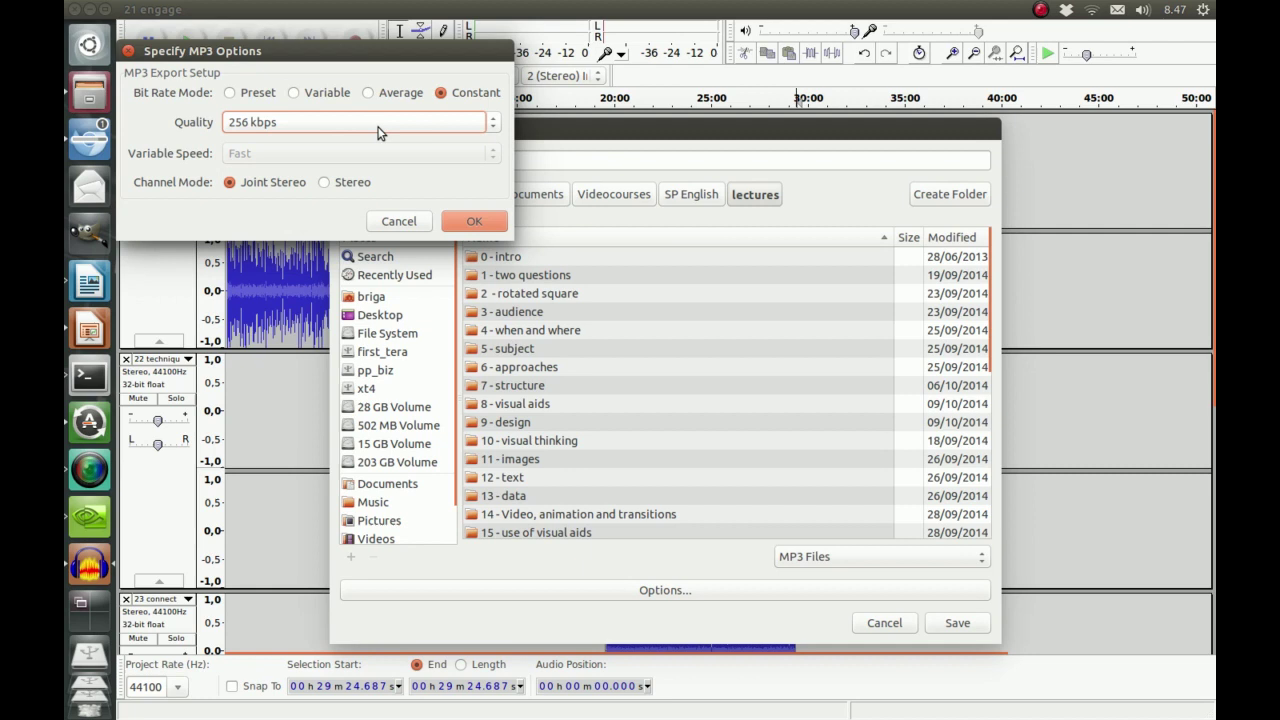
{"action": "left_click", "coordinate": [483, 226]}
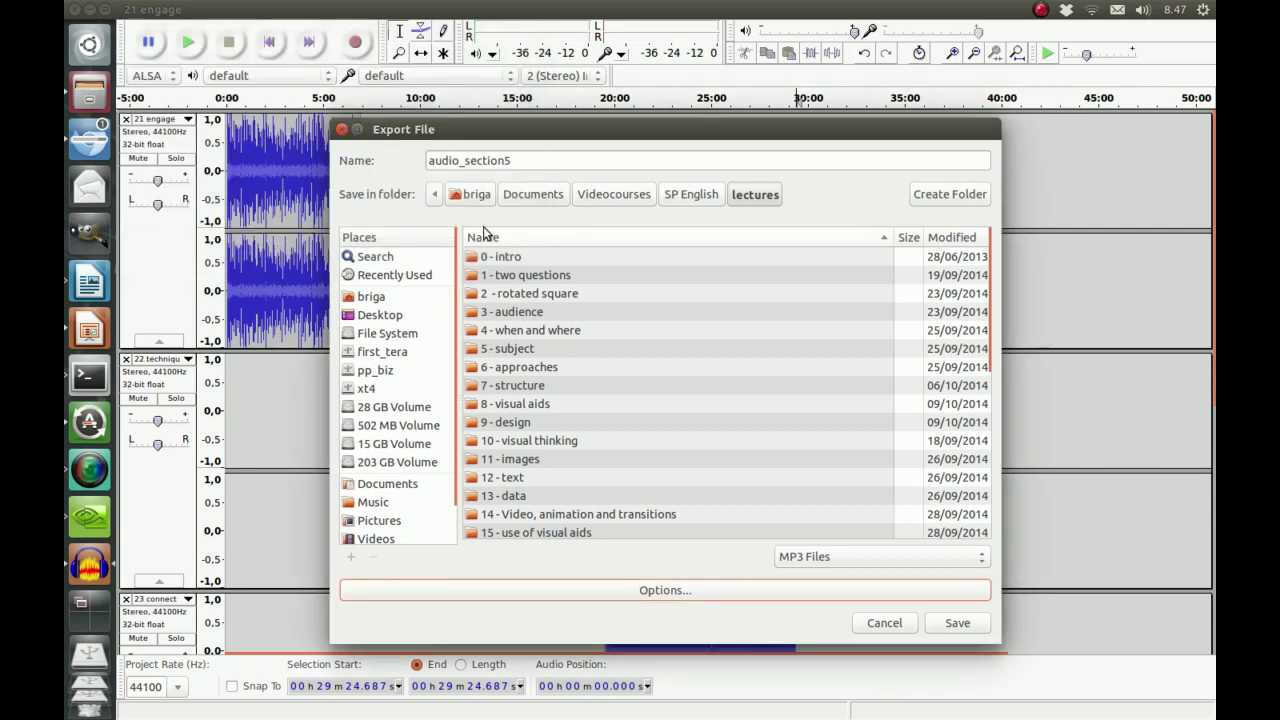
Save audio_section5 and accept the stereo mix-down warning
{"action": "left_click", "coordinate": [958, 627]}
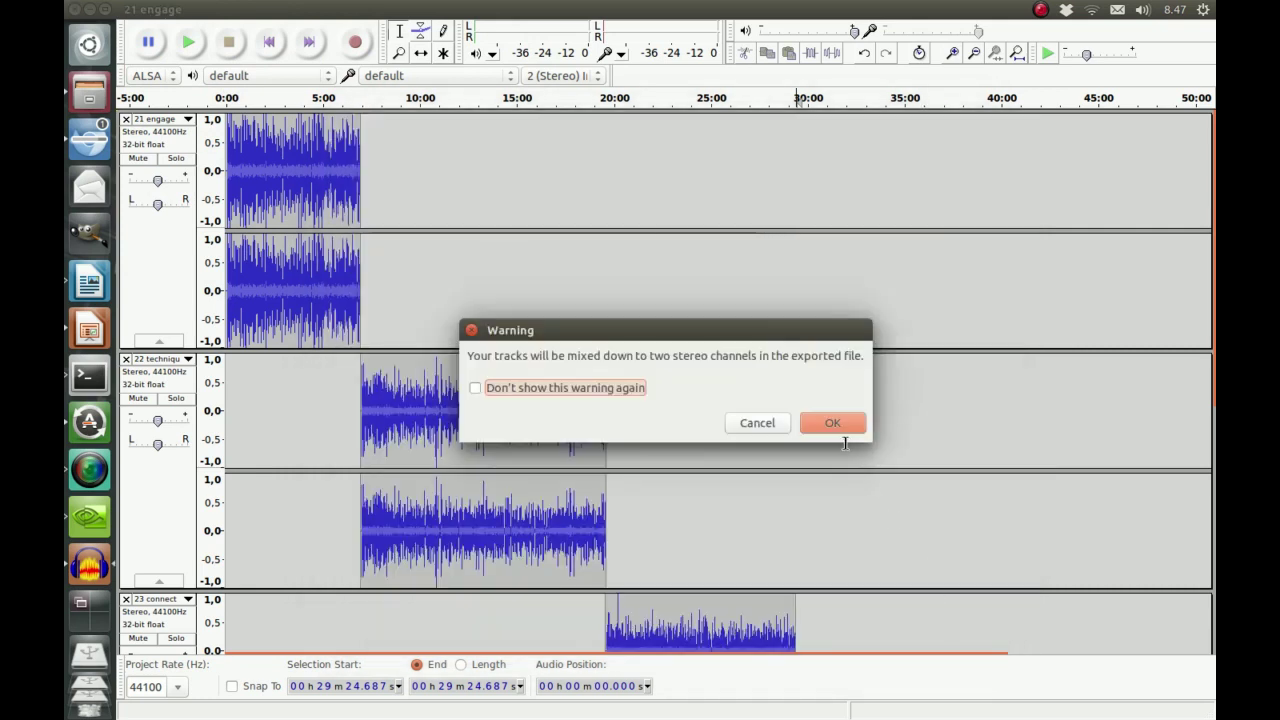
{"action": "left_click", "coordinate": [838, 424]}
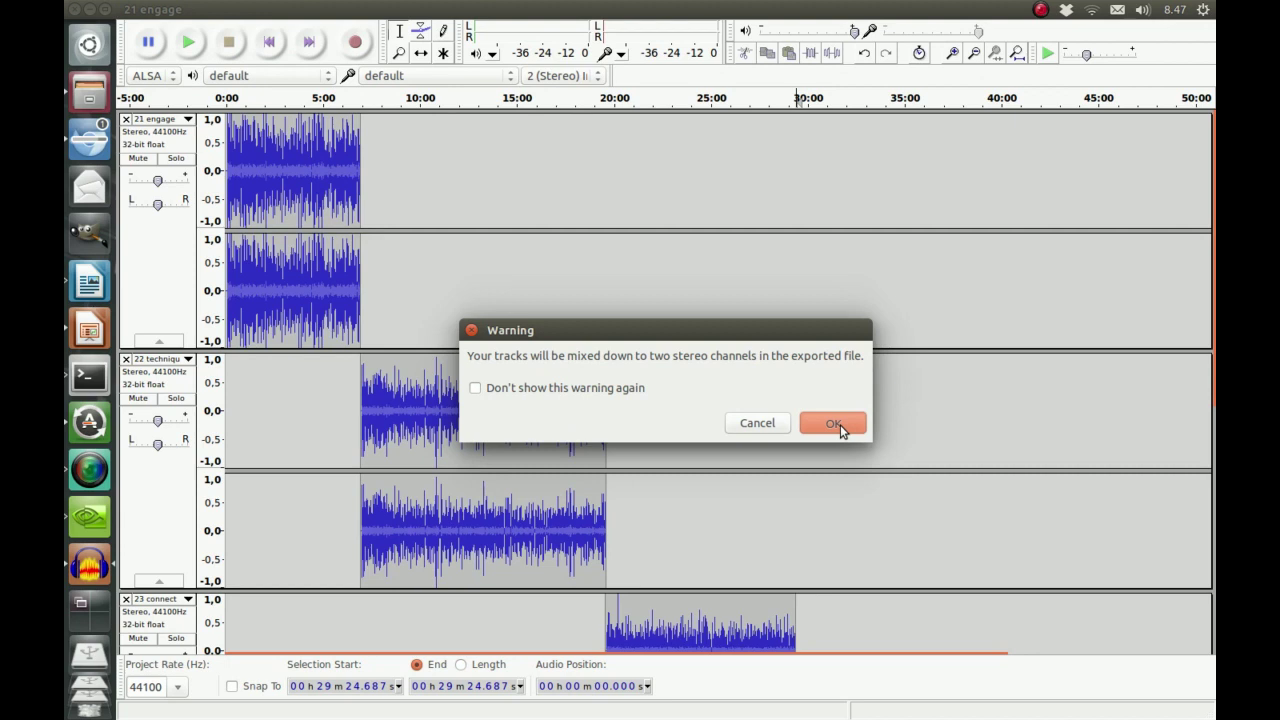
{"action": "left_click", "coordinate": [840, 425]}
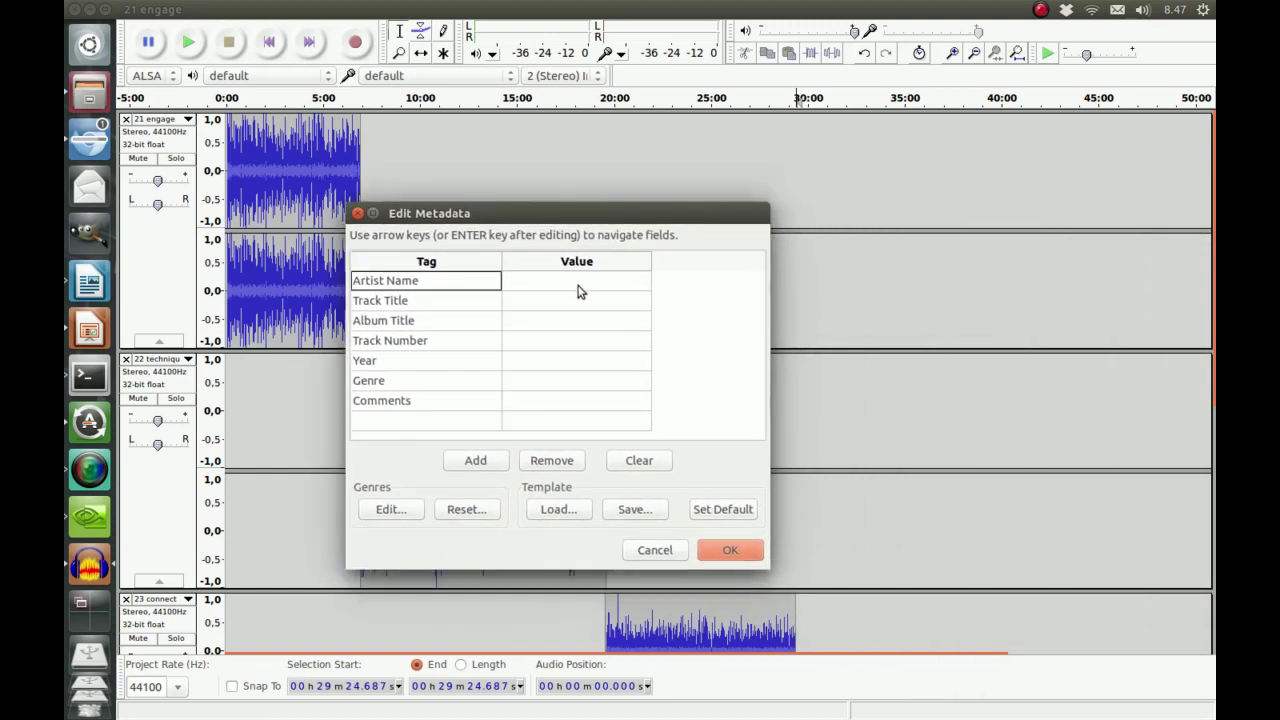
Enter the artist's name in the Artist Name tag and start the 256 Kbps export
{"action": "left_click", "coordinate": [578, 288]}
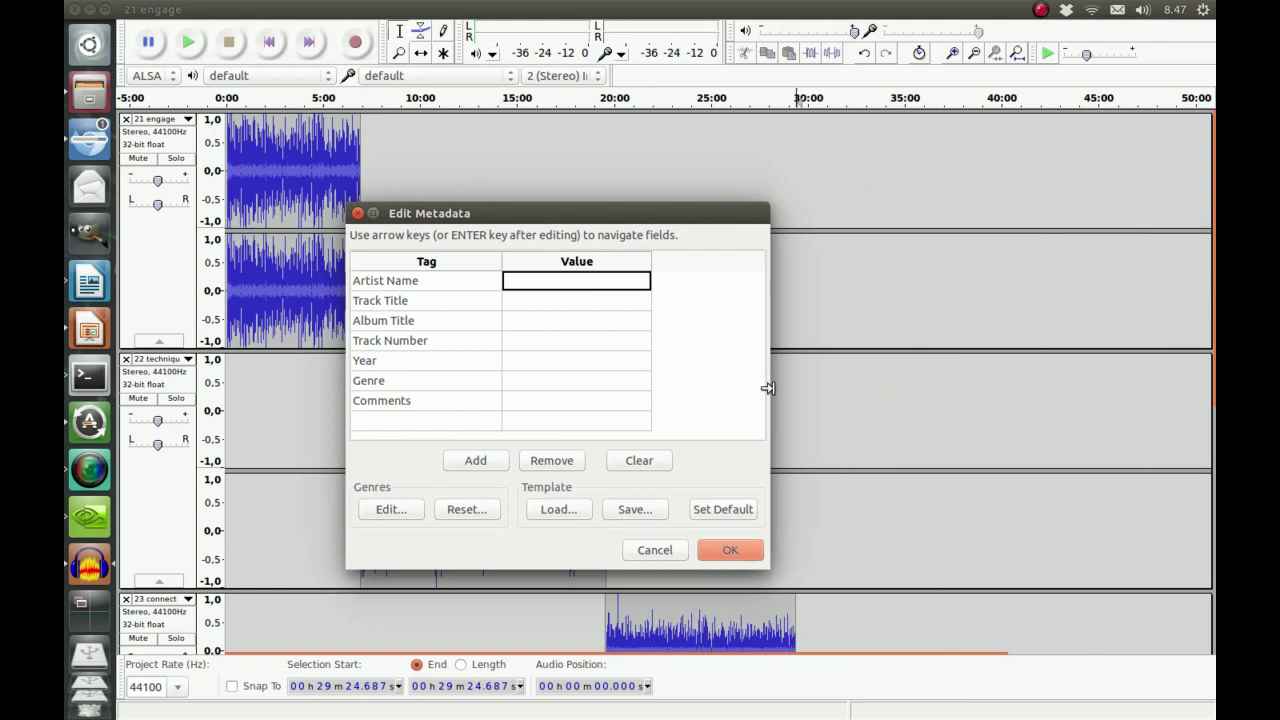
{"action": "type", "text": "P"}
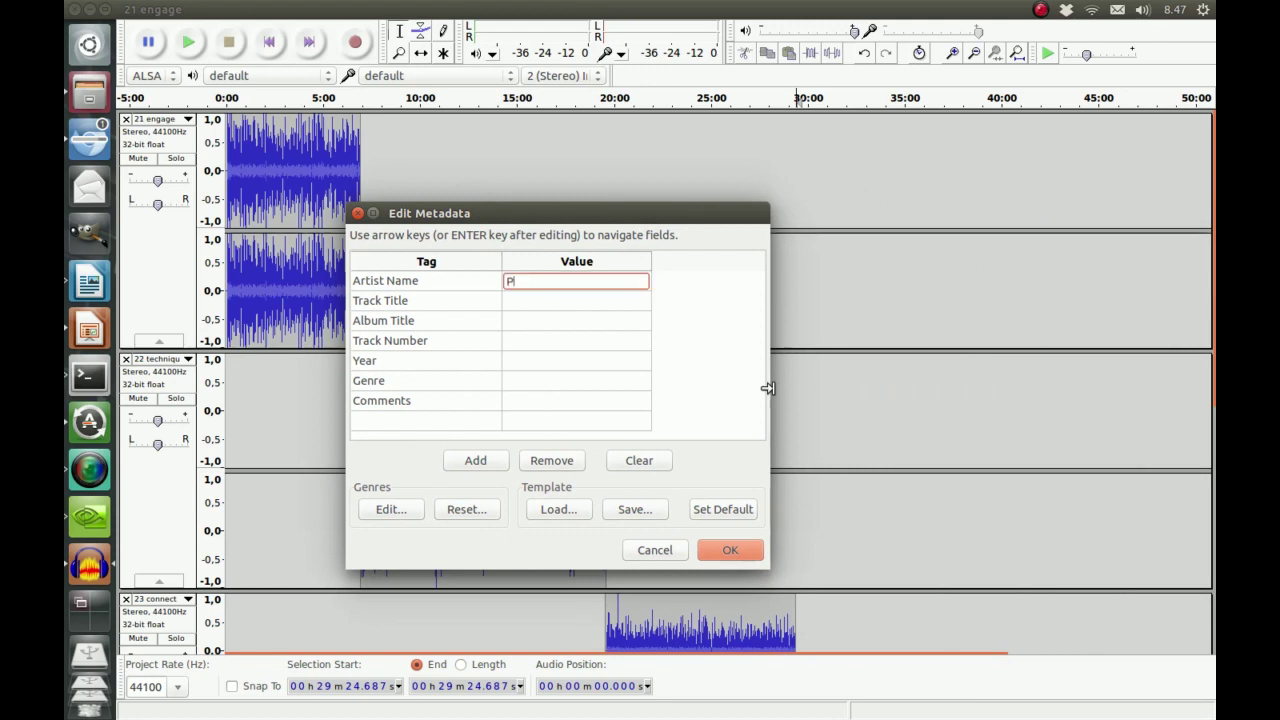
{"action": "type", "text": "aolo Pelloni"}
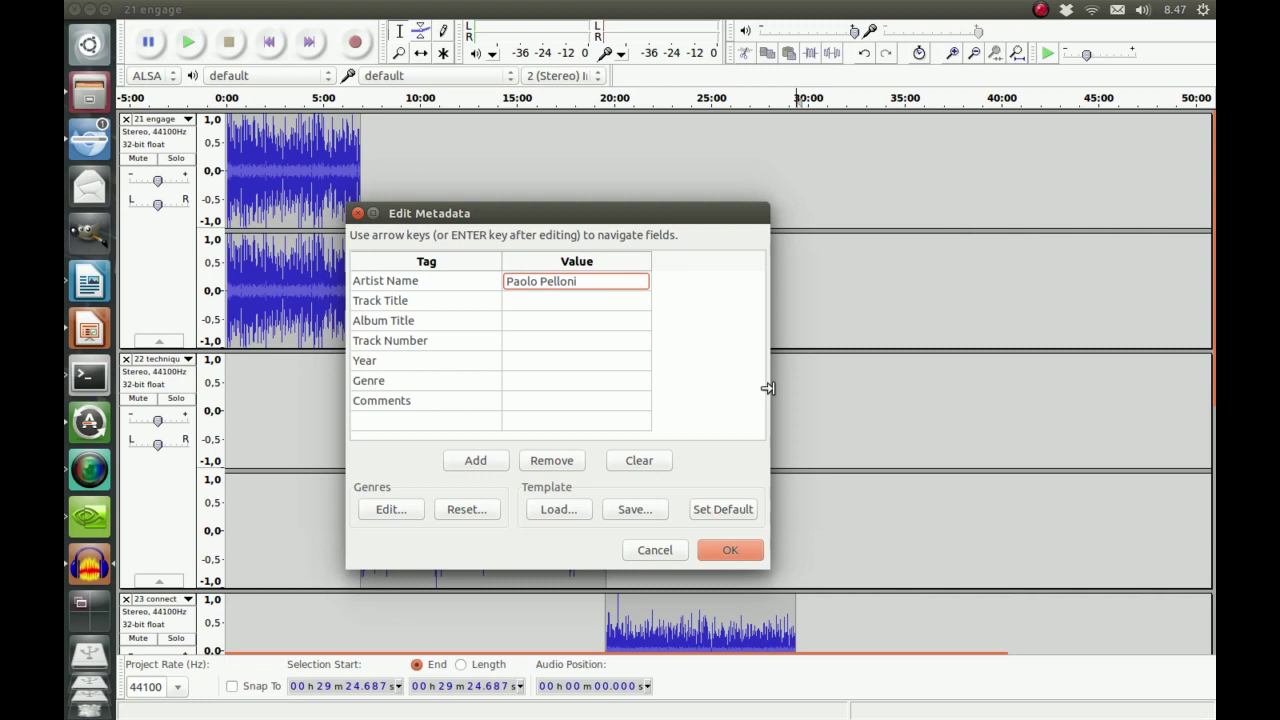
{"action": "left_click", "coordinate": [716, 548]}
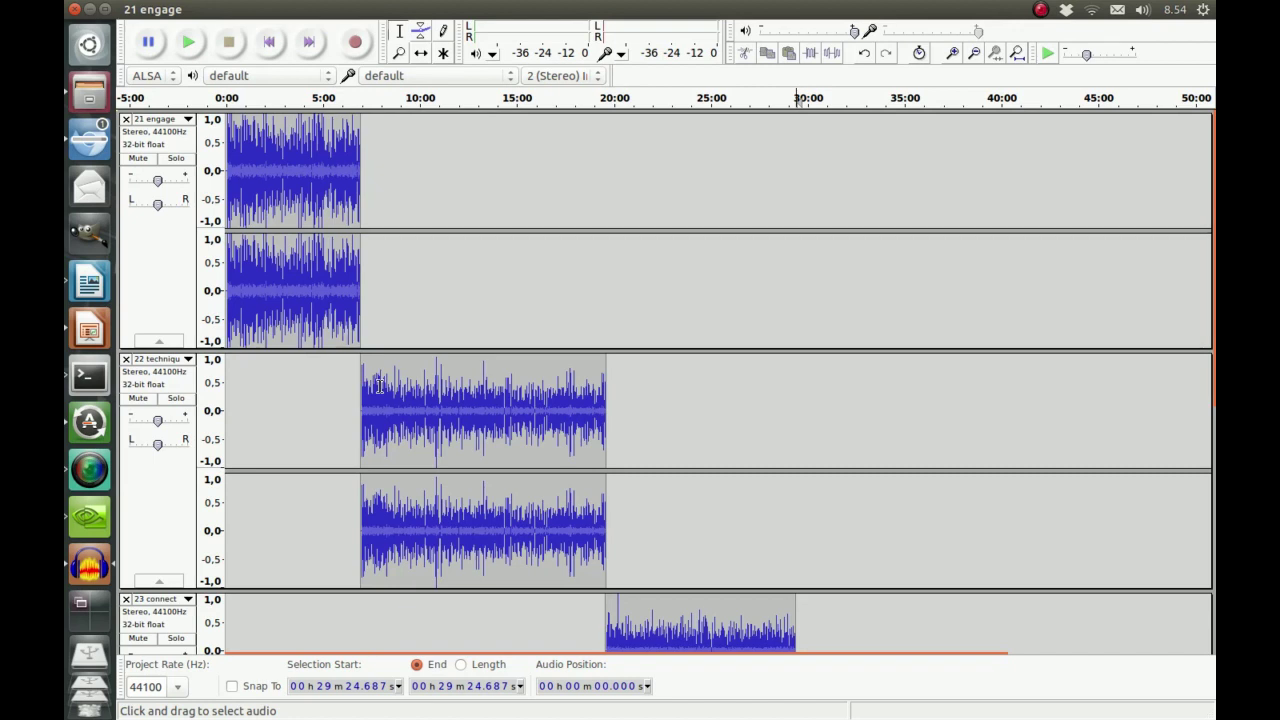
Bring the Udemy course curriculum in Chromium to the front
{"action": "left_click", "coordinate": [95, 148]}
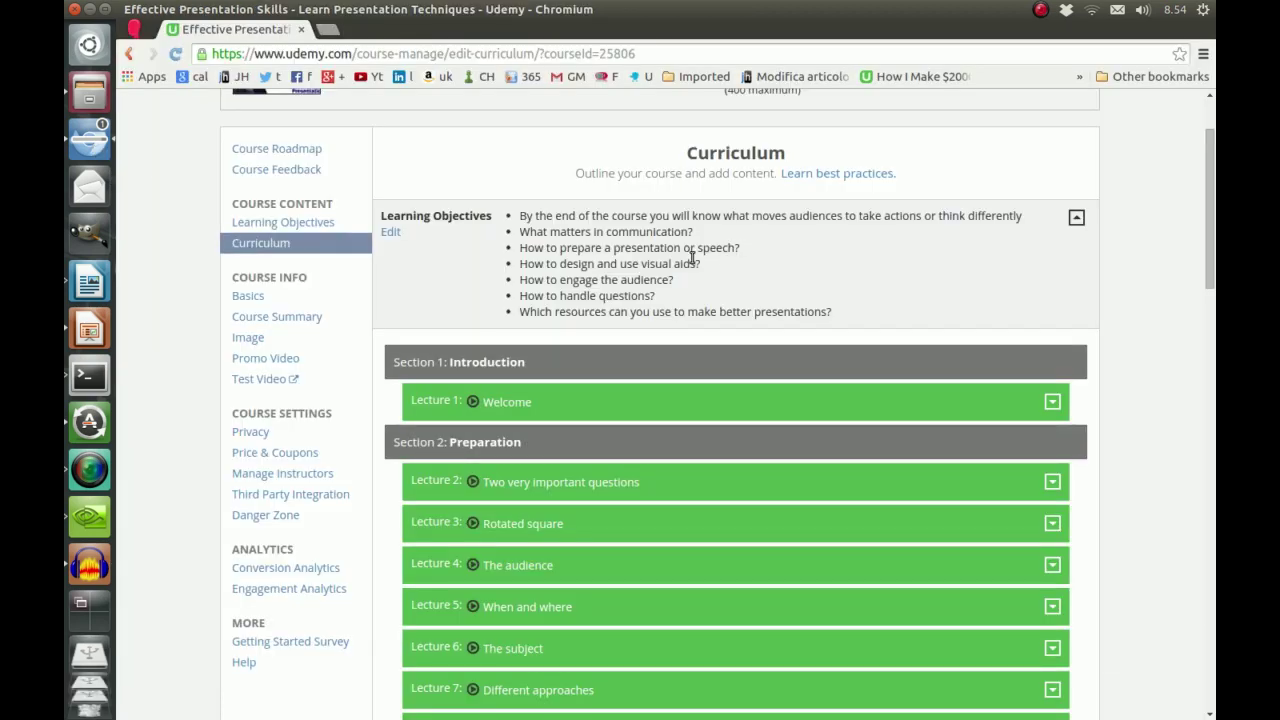
Add a lecture titled 'Section 5 (full audio)' and move it after Humour as Lecture 26
{"action": "scroll", "coordinate": [690, 258], "scroll_direction": "down", "scroll_amount": 3}
{"action": "scroll", "coordinate": [690, 258], "scroll_direction": "down", "scroll_amount": 20}
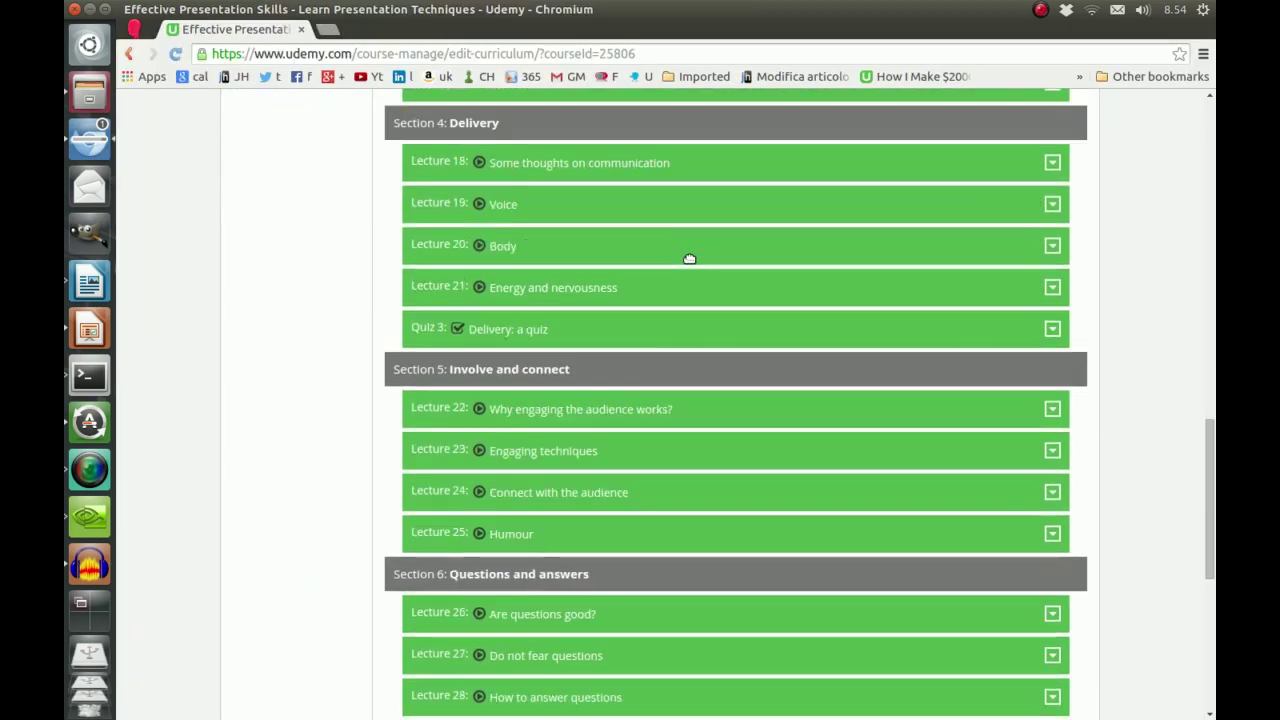
{"action": "scroll", "coordinate": [688, 259], "scroll_direction": "down", "scroll_amount": 2}
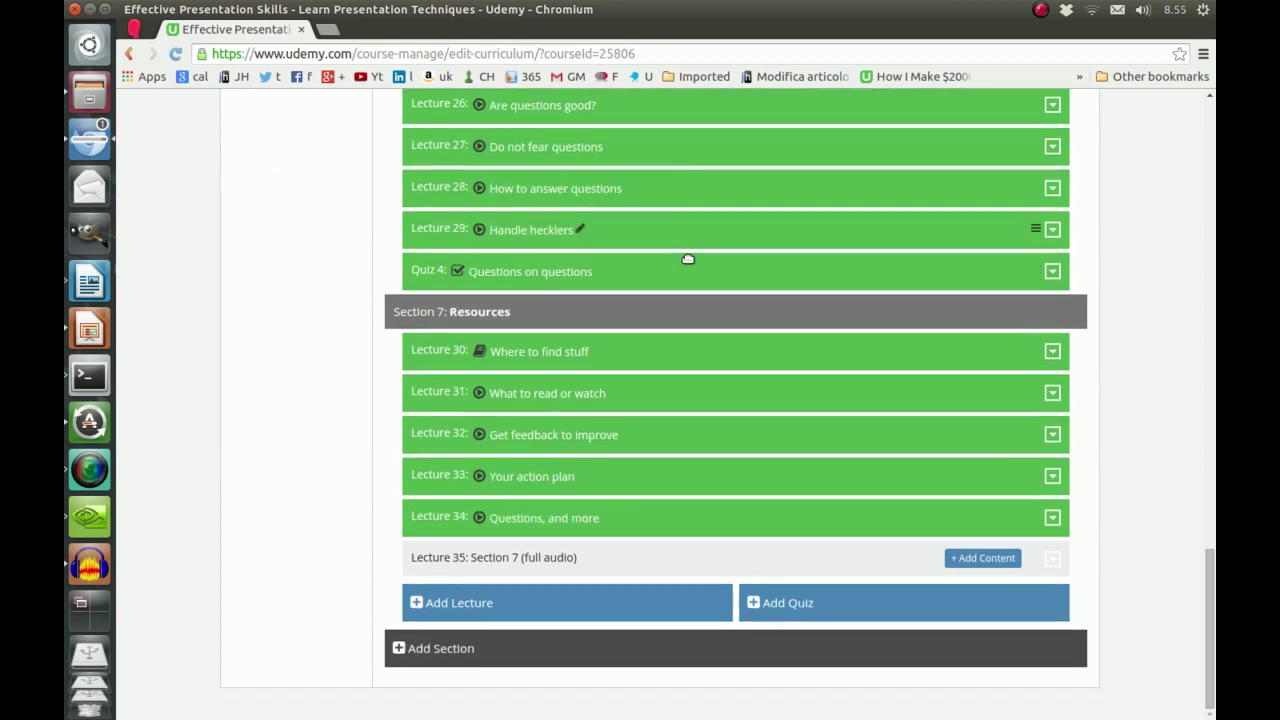
{"action": "left_click", "coordinate": [563, 603]}
{"action": "type", "text": "Section"}
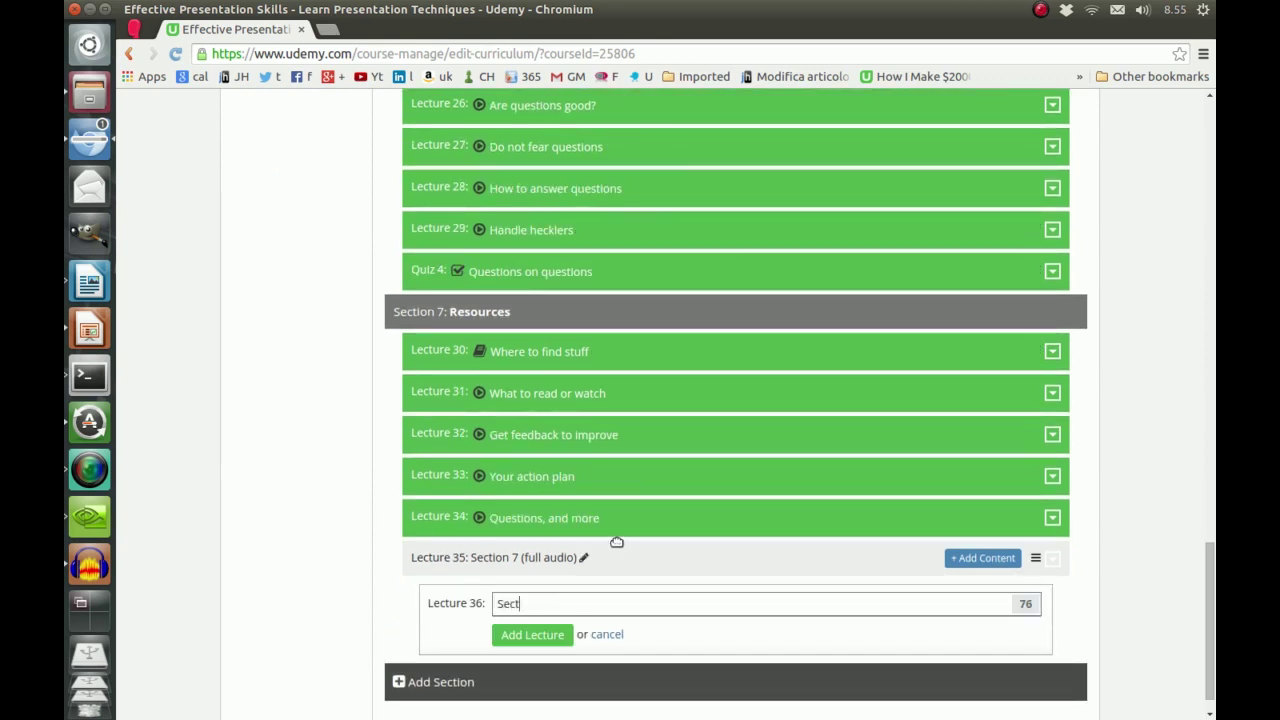
{"action": "type", "text": "5 ("}
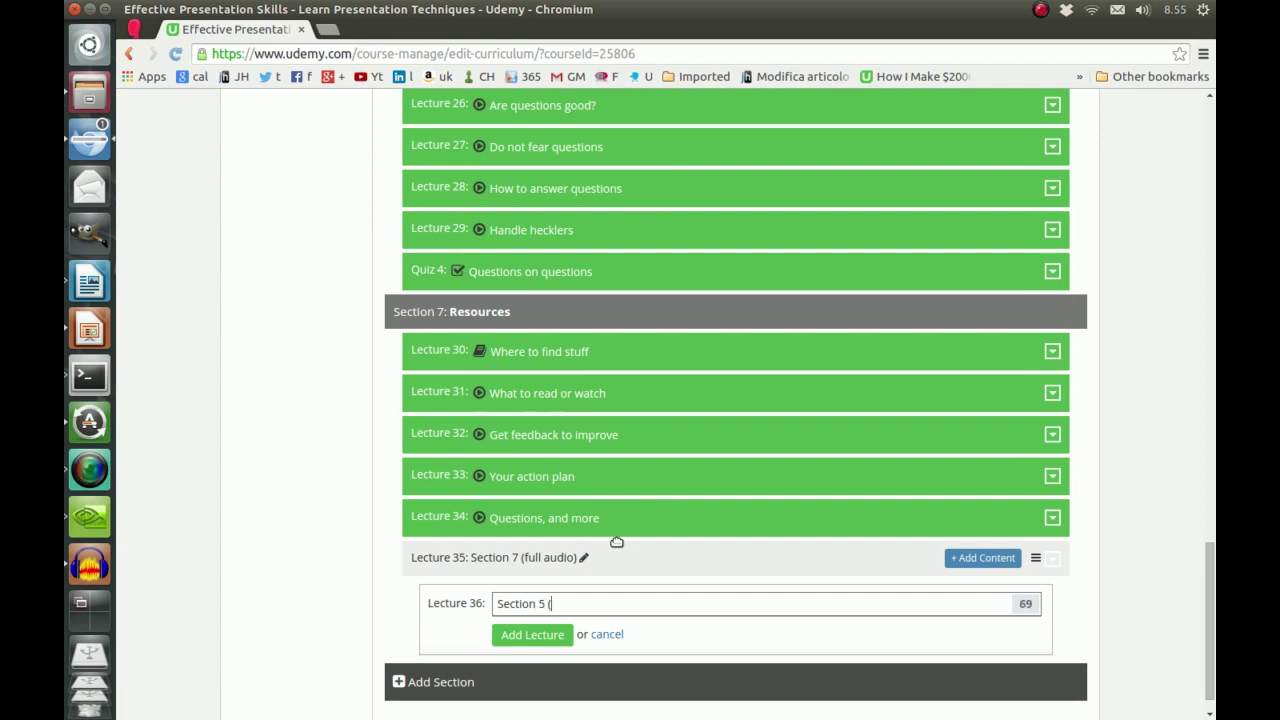
{"action": "type", "text": "full a"}
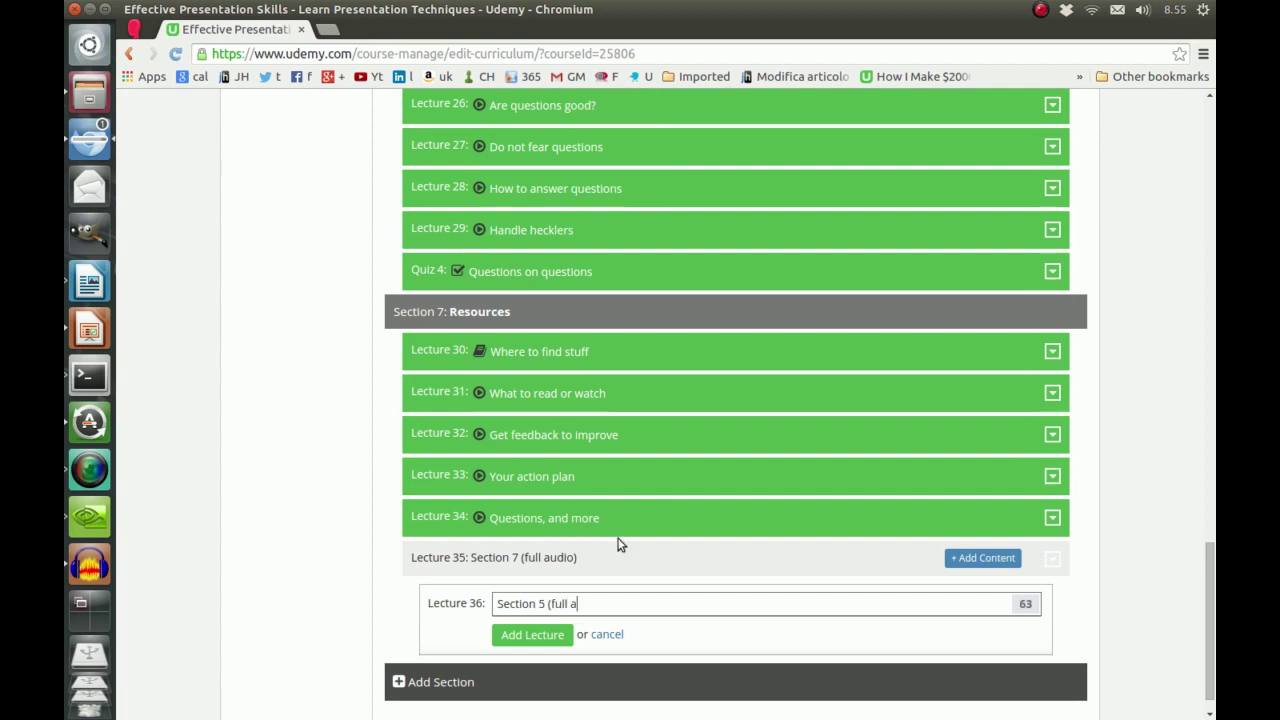
{"action": "type", "text": "udio)"}
{"action": "key", "text": "Return"}
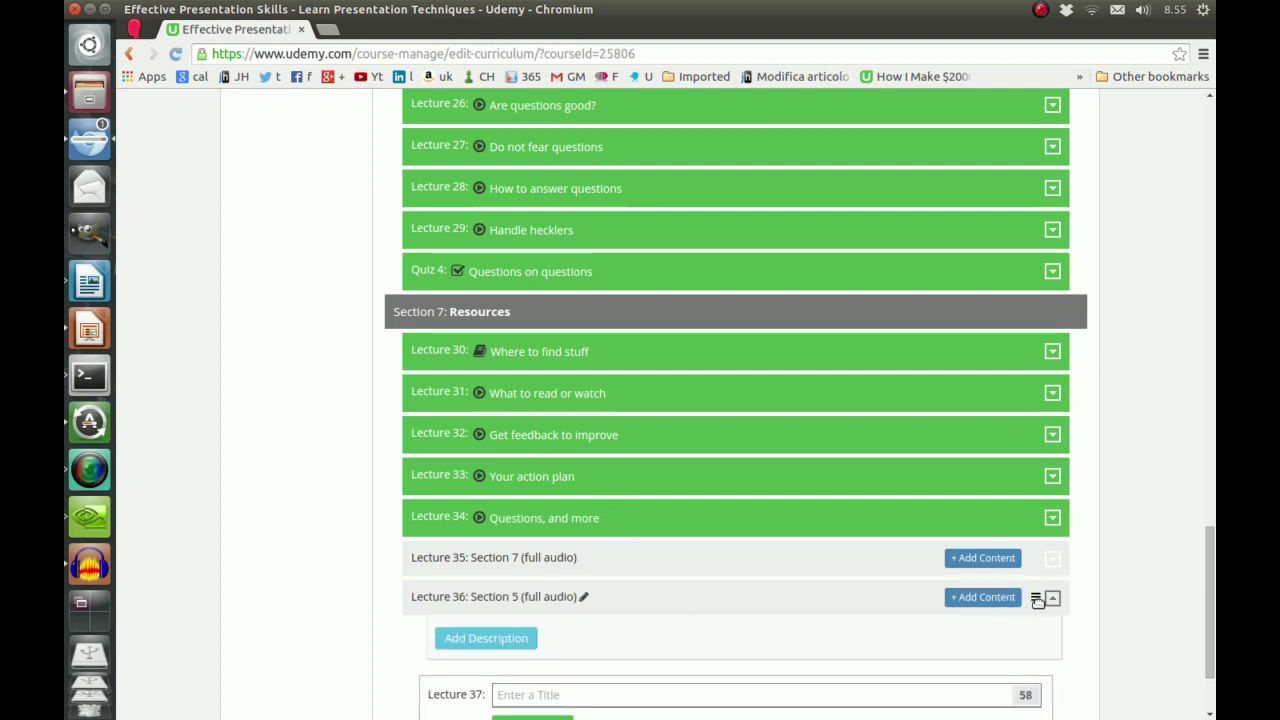
{"action": "left_click_drag", "start_coordinate": [1036, 597], "coordinate": [1010, 256]}
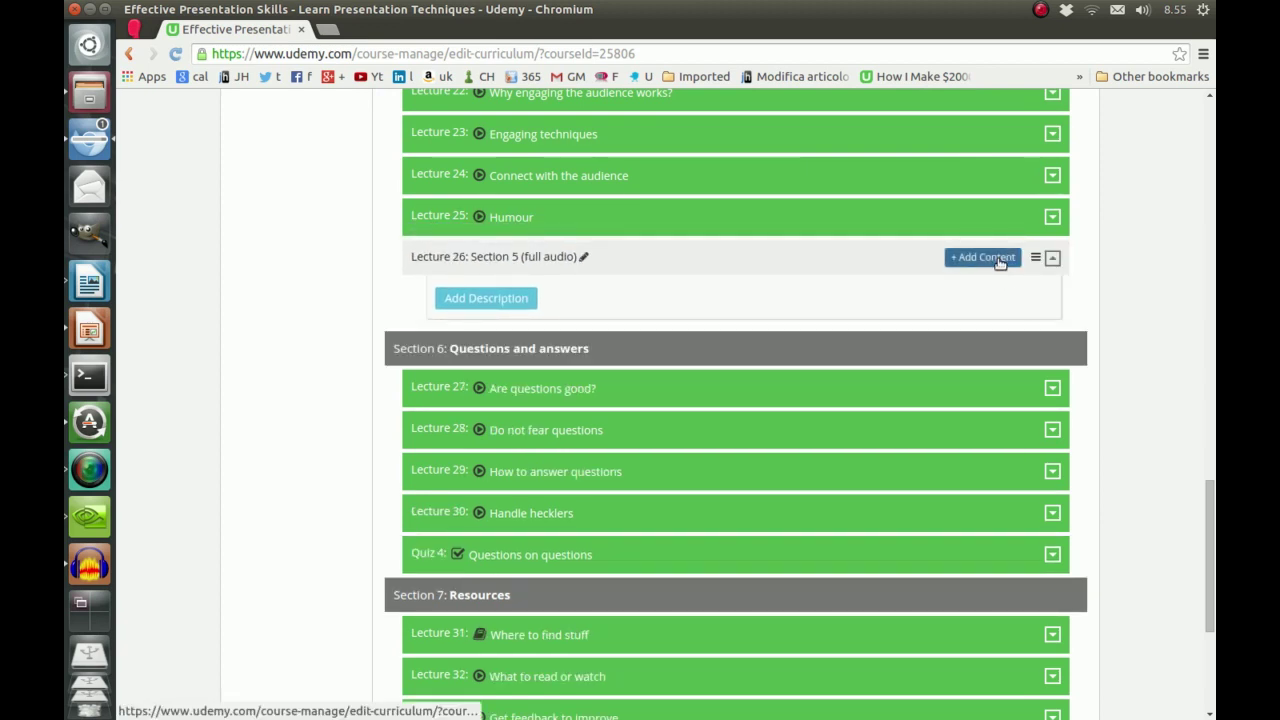
Upload audio_section5.mp3 as the audio content of lecture 26
{"action": "left_click", "coordinate": [983, 257]}
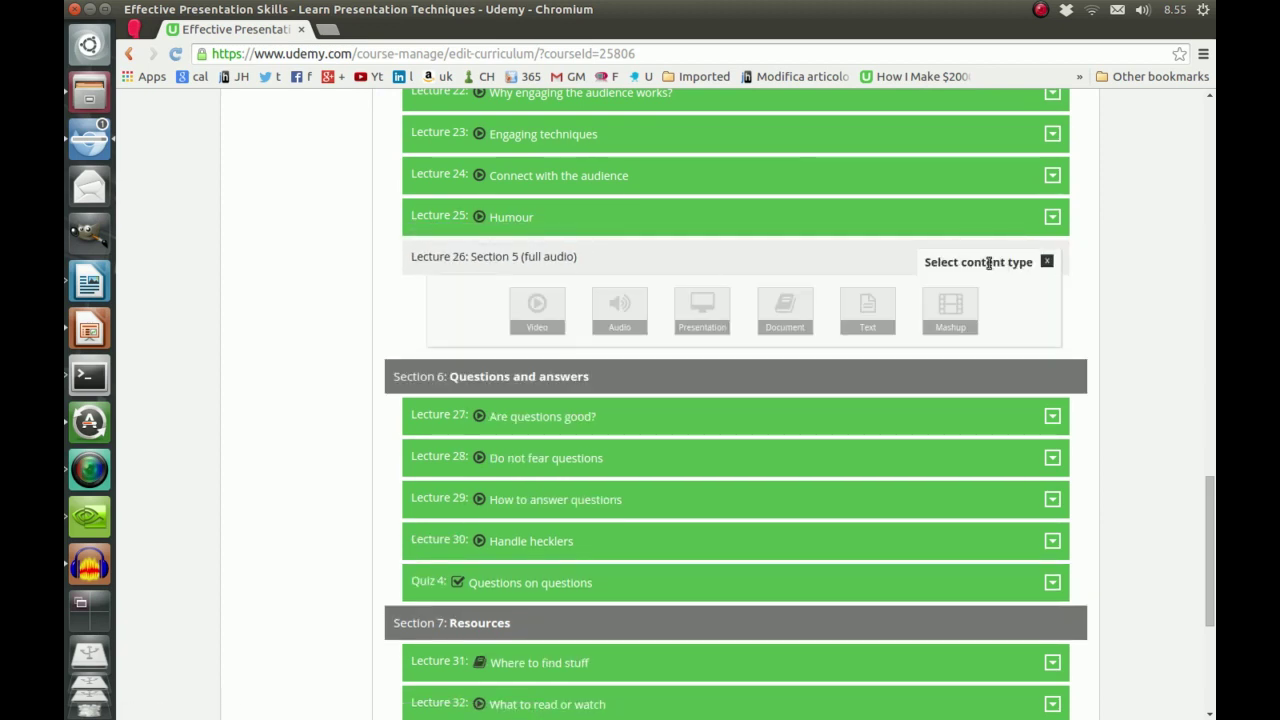
{"action": "left_click", "coordinate": [619, 316]}
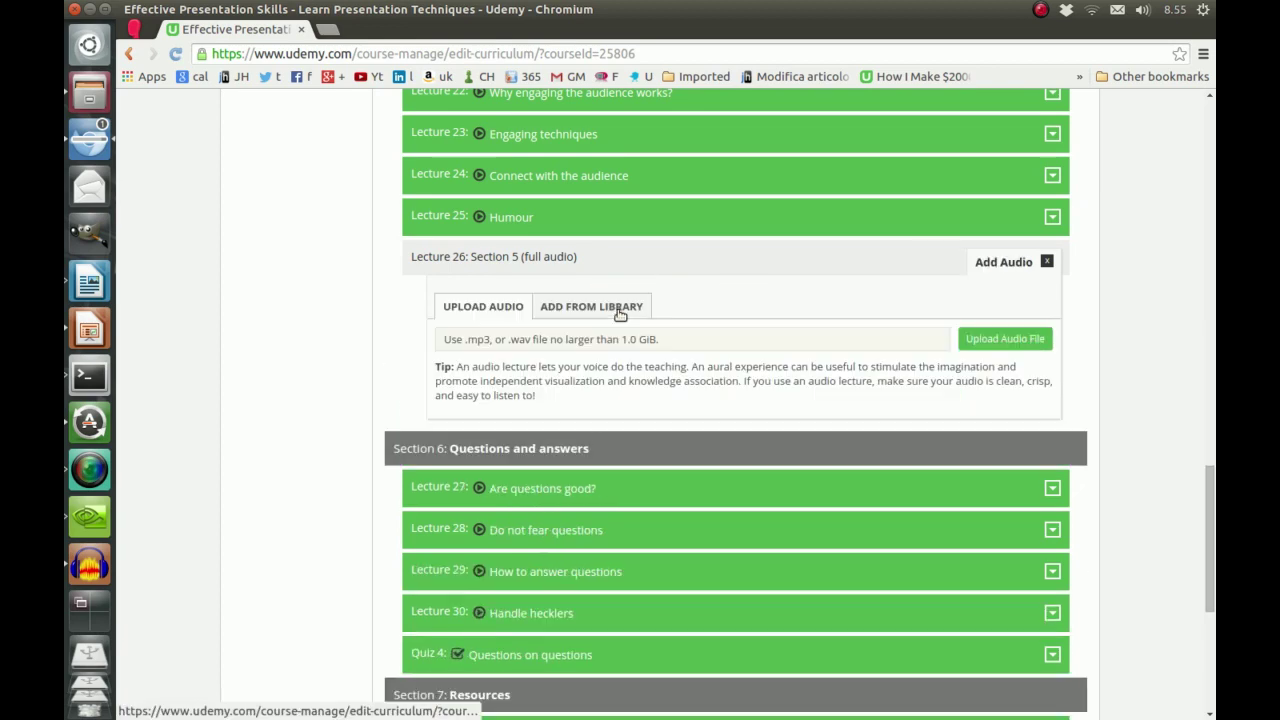
{"action": "left_click", "coordinate": [983, 340]}
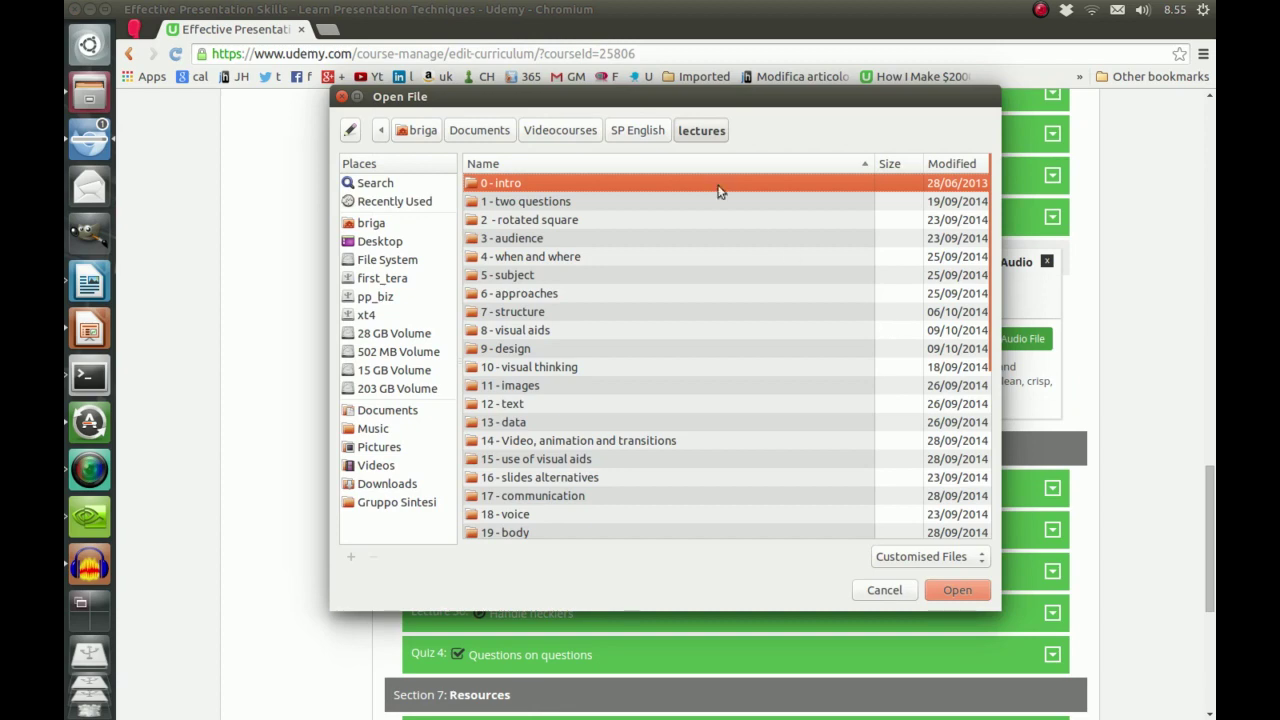
{"action": "scroll", "coordinate": [674, 216], "scroll_direction": "down", "scroll_amount": 5}
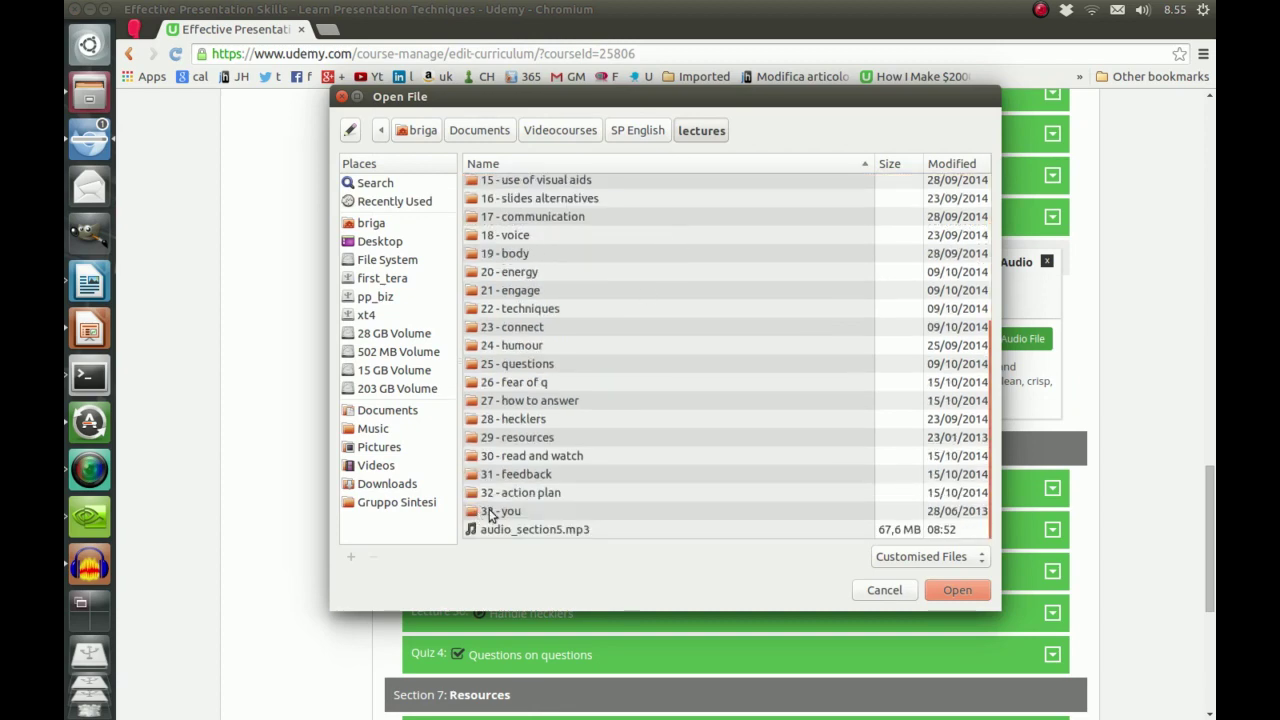
{"action": "left_click", "coordinate": [535, 530]}
{"action": "left_click", "coordinate": [957, 590]}
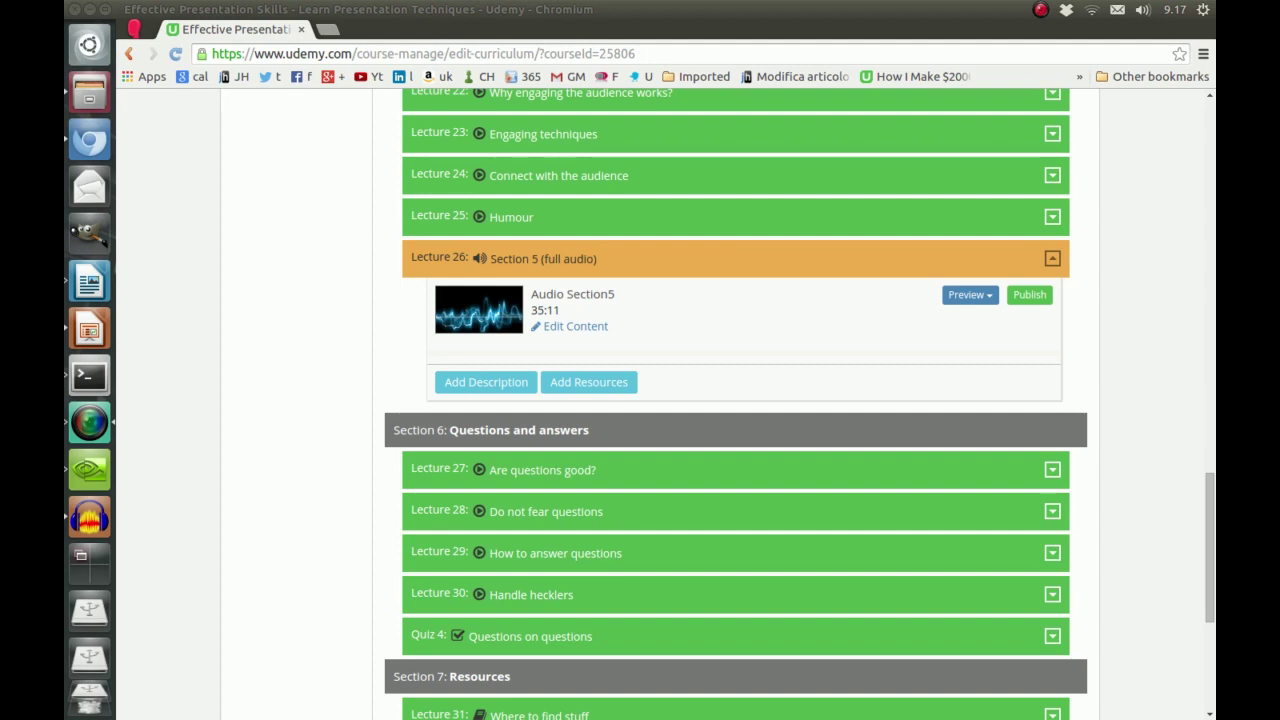
Add and save the lecture description 'Whole section audio'
{"action": "left_click", "coordinate": [447, 381]}
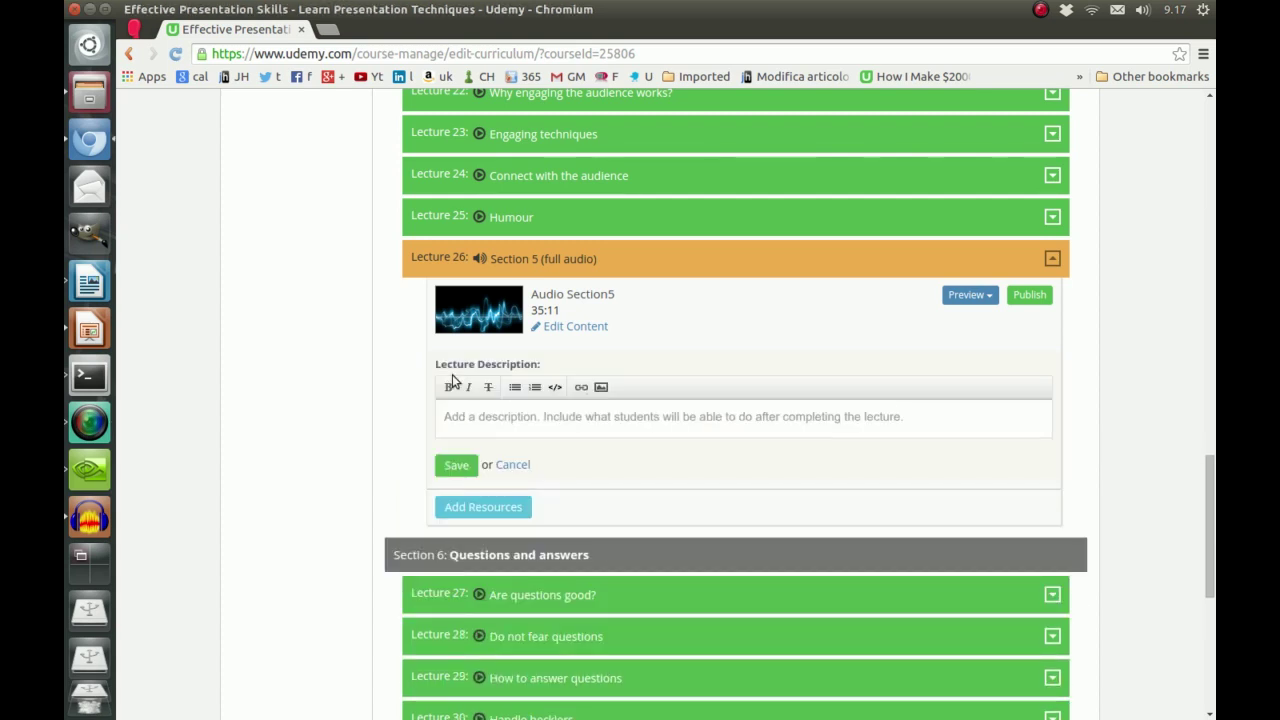
{"action": "left_click", "coordinate": [570, 427]}
{"action": "type", "text": "Whole"}
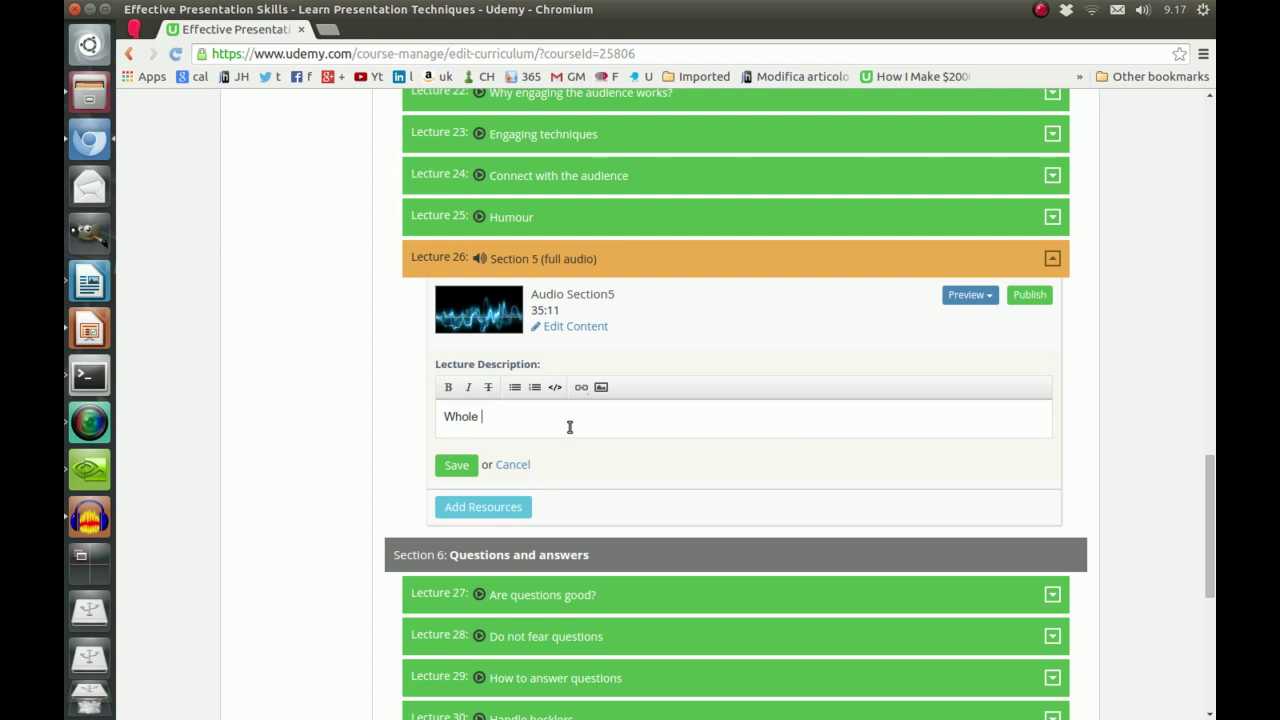
{"action": "type", "text": " section audio"}
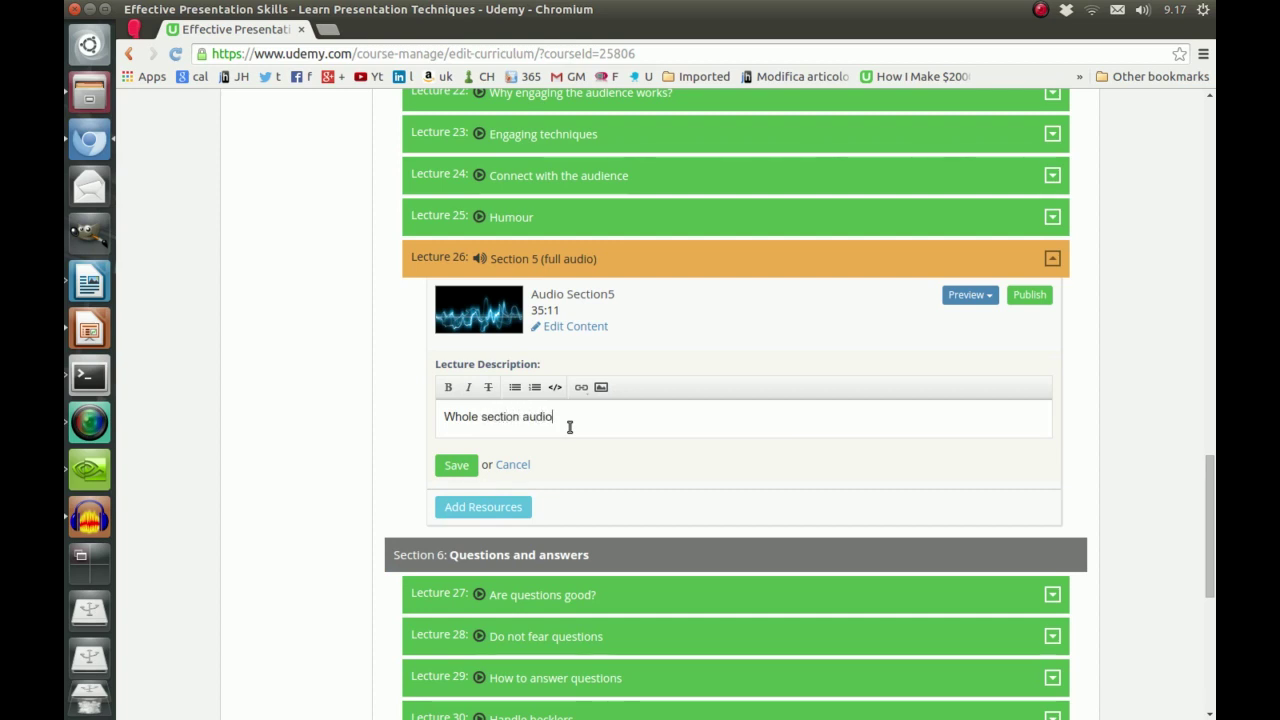
{"action": "left_click", "coordinate": [464, 467]}
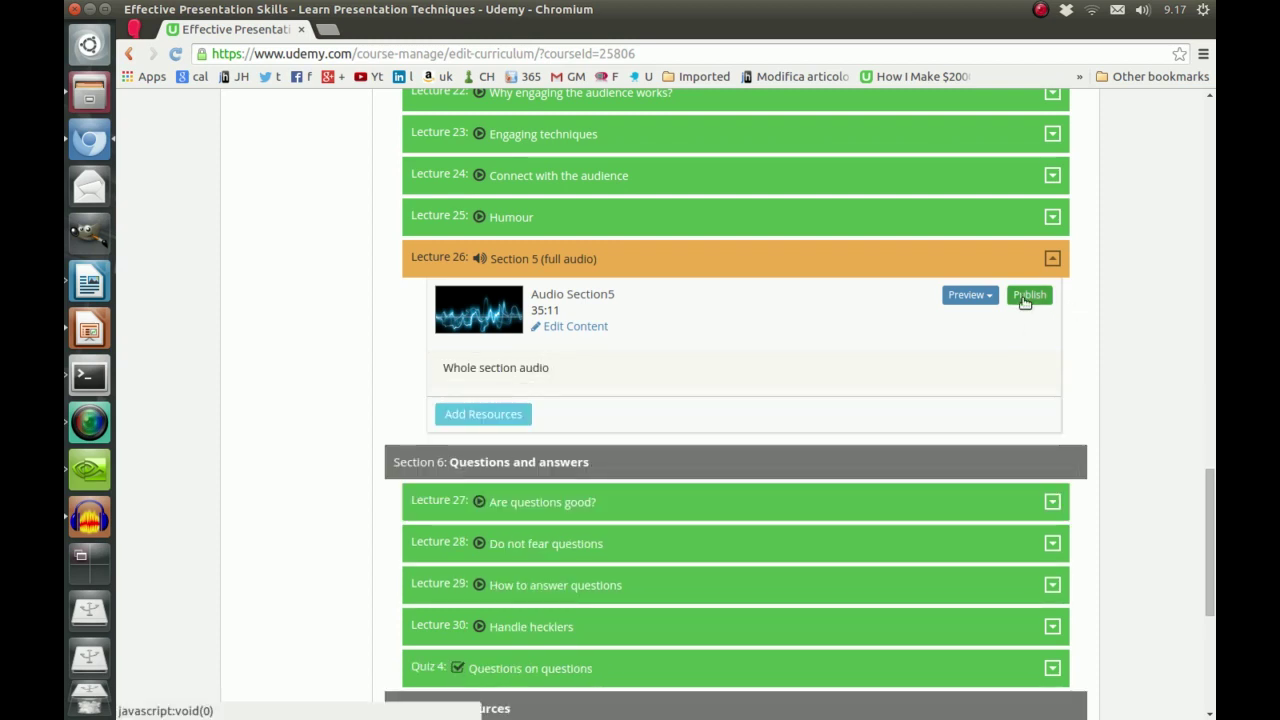
{"action": "left_click", "coordinate": [1027, 295]}
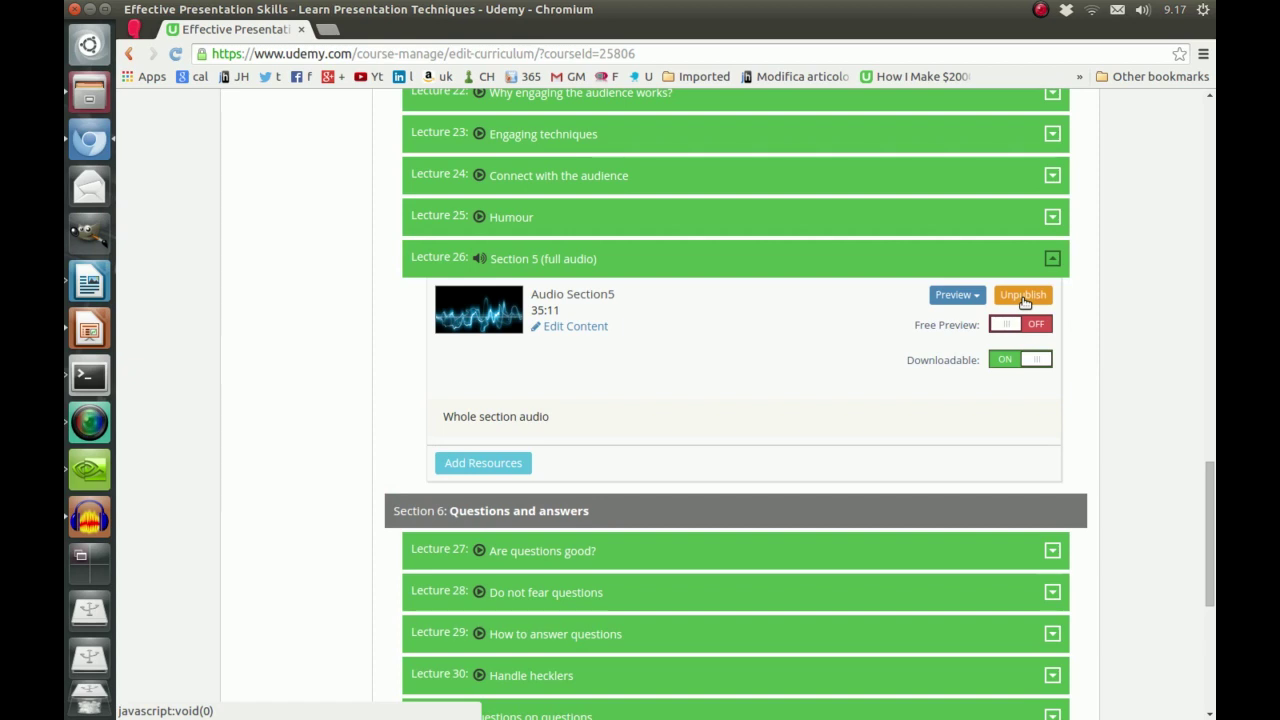